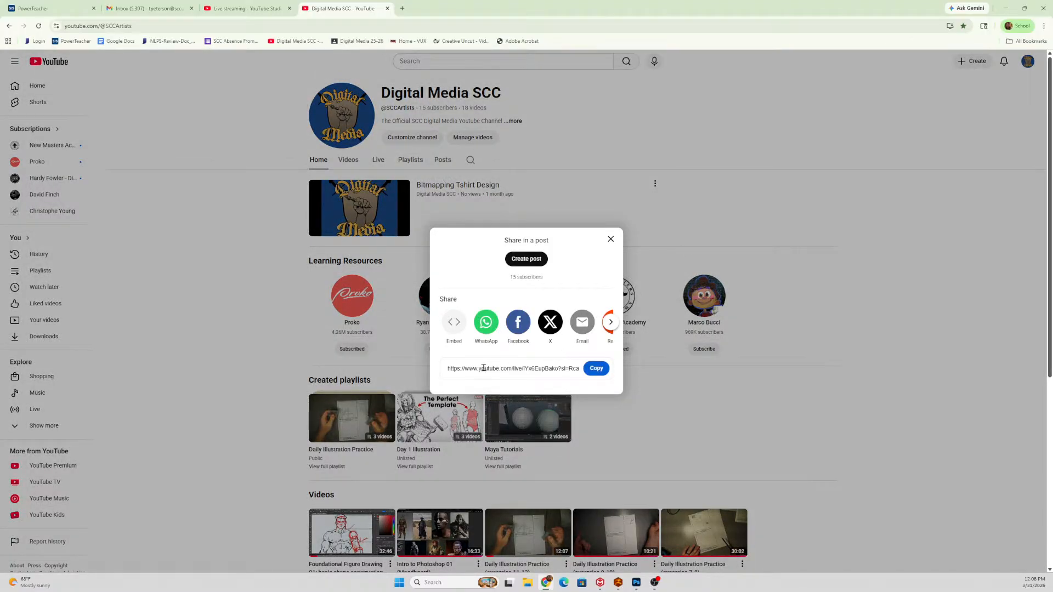
# Copy the YouTube live stream's share link and start a new message in Gmail.
pyautogui.click(596, 368)
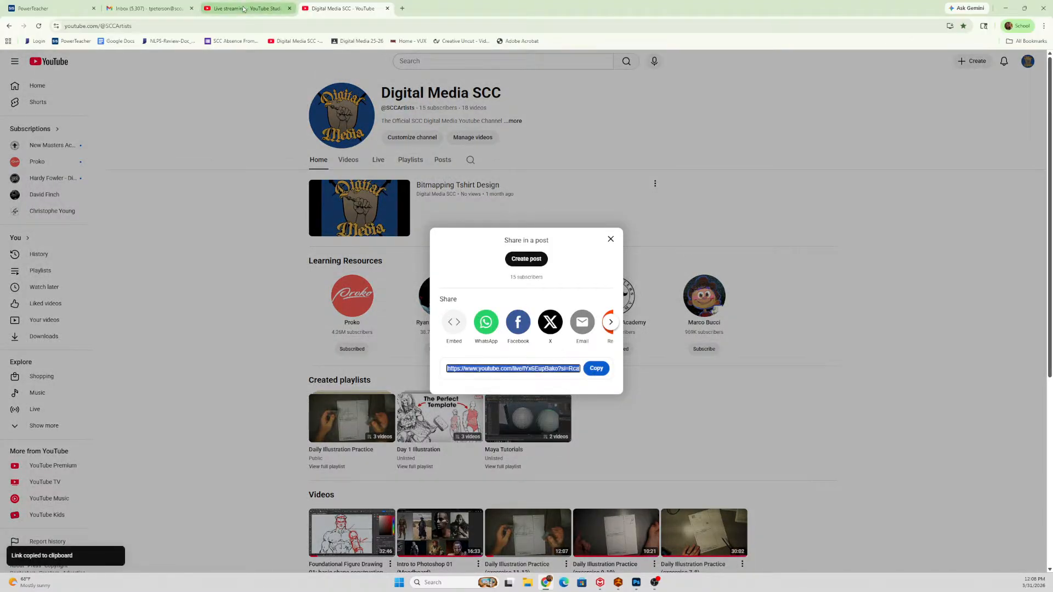
pyautogui.click(402, 9)
pyautogui.click(994, 63)
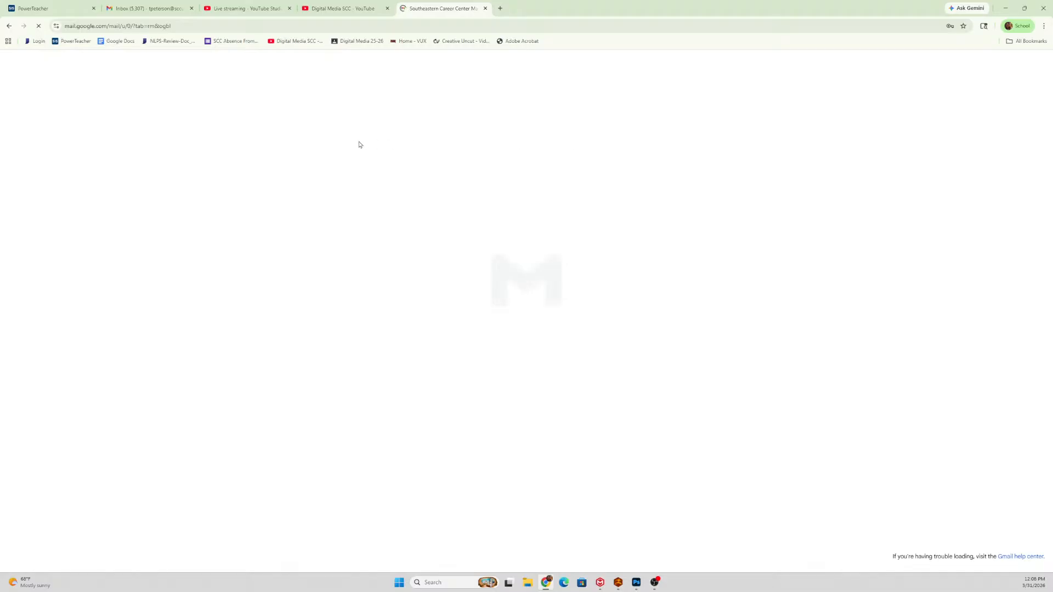
pyautogui.write('c')
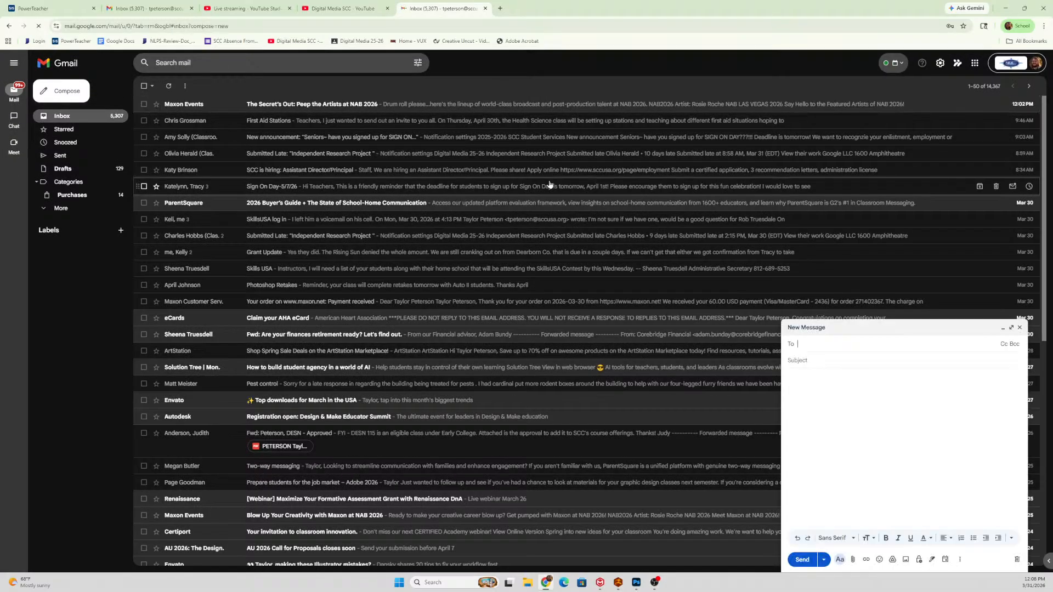
pyautogui.write('ronald')
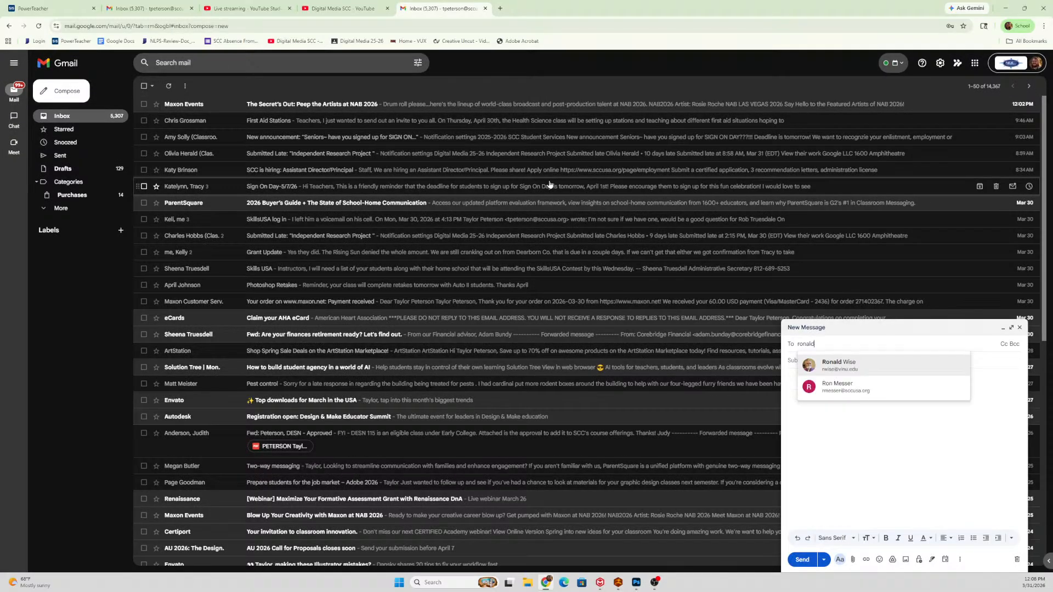
# Address the message to the suggested contact, paste the stream link into the body, send it and close Gmail.
pyautogui.click(841, 365)
pyautogui.click(841, 466)
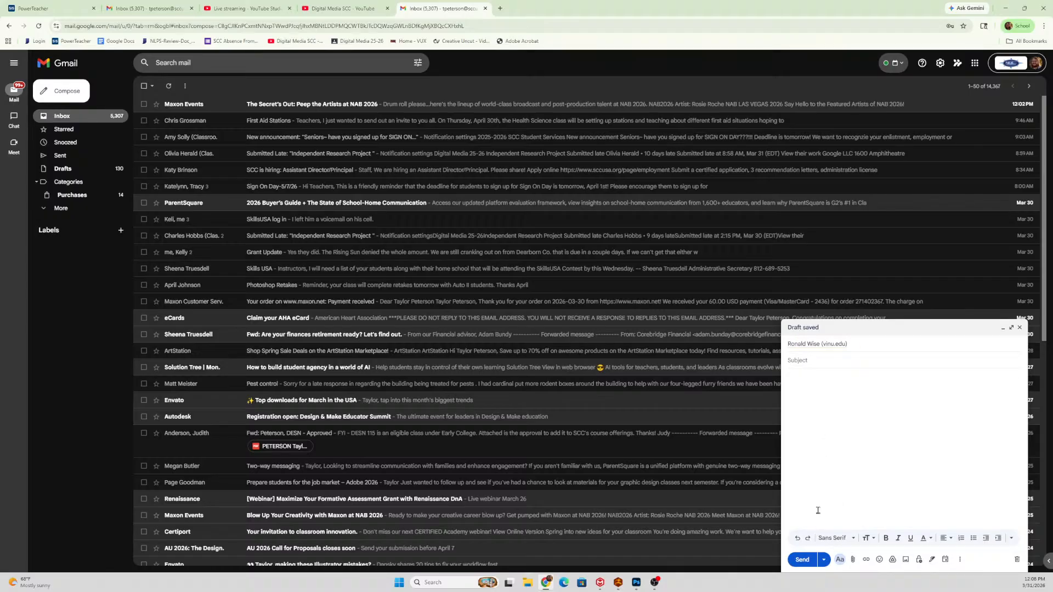
pyautogui.hotkey('ctrl', 'v')
pyautogui.click(802, 560)
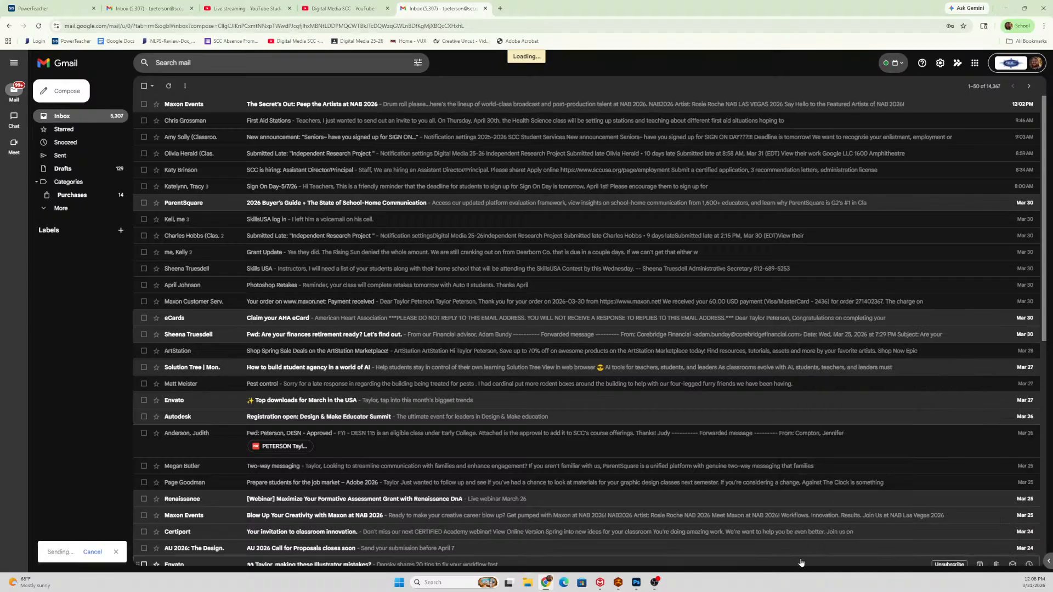
pyautogui.click(485, 9)
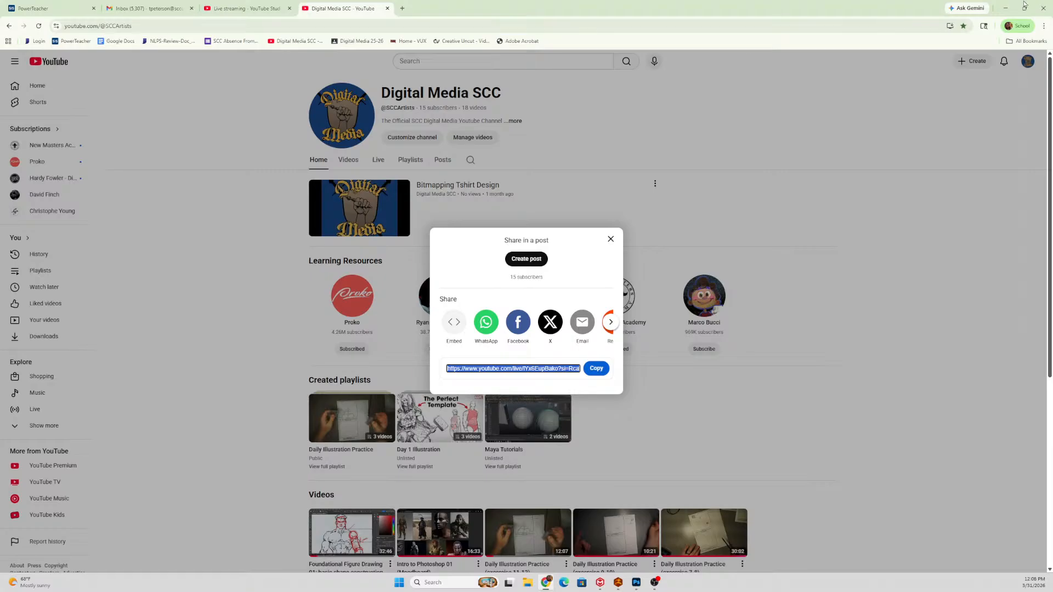
# Put the browser away, switch to Photoshop and view the whole NPR Test.jpg illustration.
pyautogui.click(1001, 8)
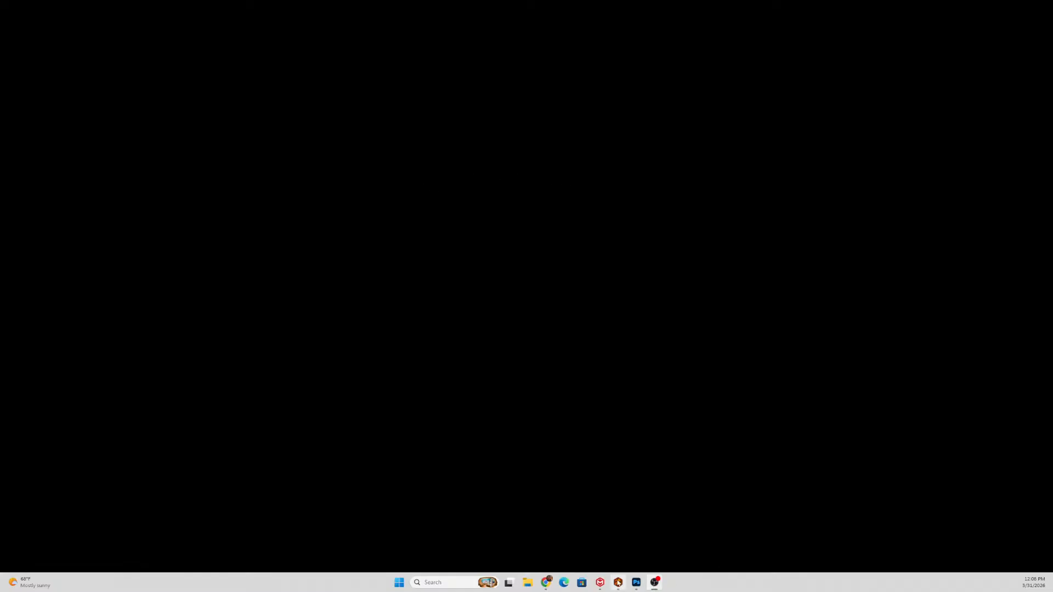
pyautogui.click(637, 584)
pyautogui.moveTo(638, 577)
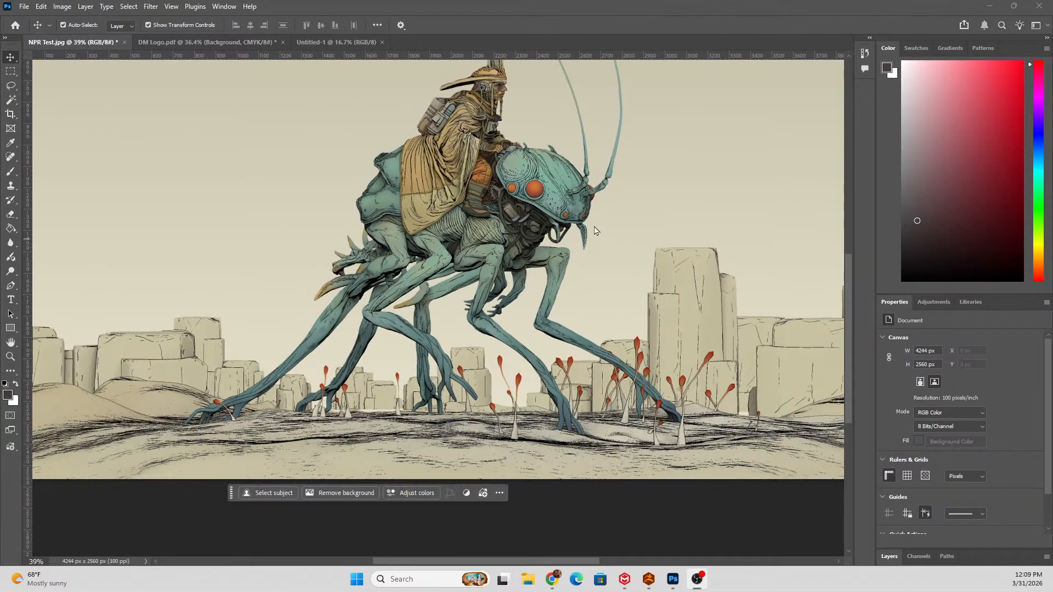
pyautogui.scroll(3, 573, 222)
pyautogui.scroll(-3, 543, 215)
pyautogui.scroll(1, 542, 215)
pyautogui.scroll(-2, 540, 216)
pyautogui.scroll(1, 528, 210)
pyautogui.scroll(1, 530, 216)
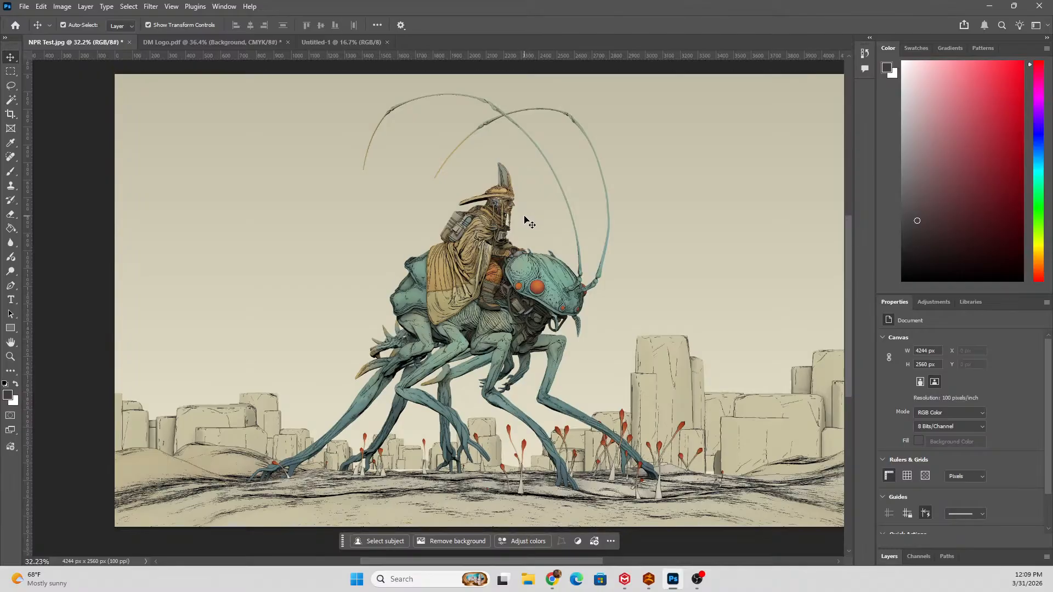
pyautogui.click(551, 581)
pyautogui.click(551, 581)
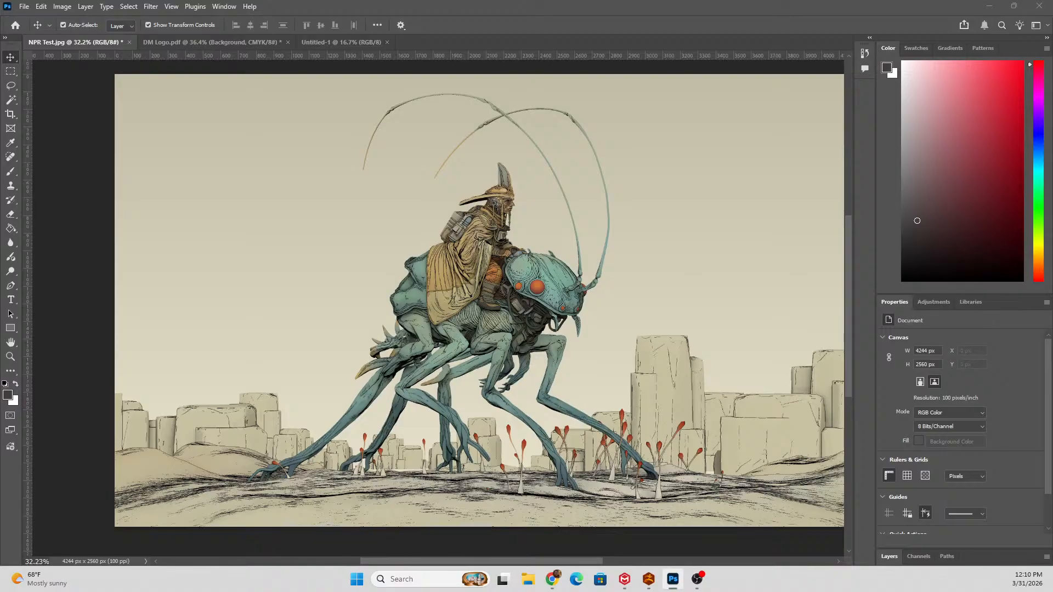
pyautogui.hotkey('alt', 'Tab')
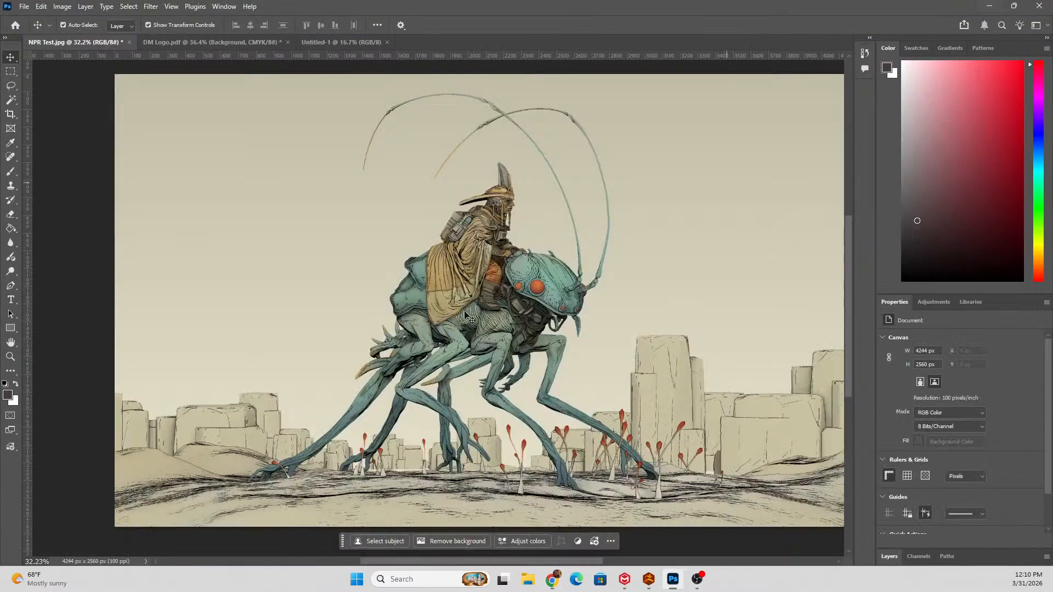
pyautogui.click(990, 10)
# Bring up the DM Logo.pdf document and view the full Southeastern Career Center logo.
pyautogui.click(255, 40)
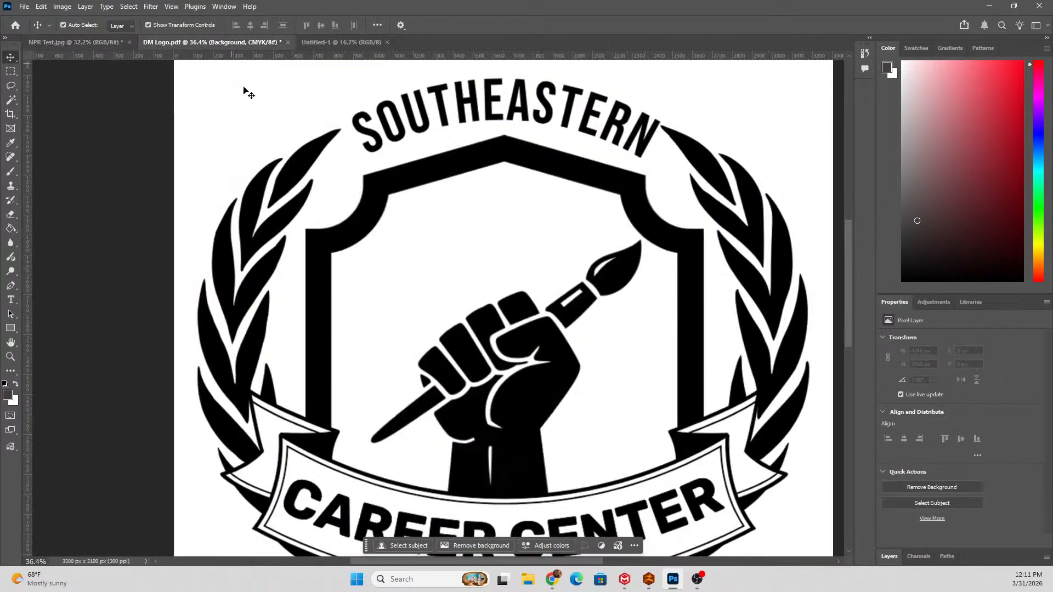
pyautogui.scroll(-2, 436, 261)
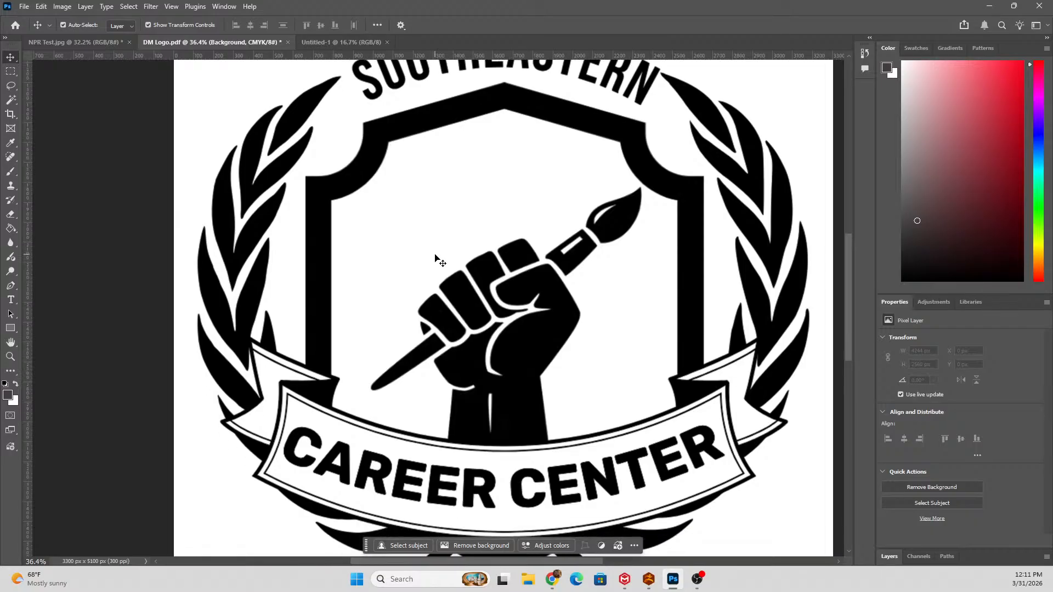
pyautogui.scroll(-4, 436, 259)
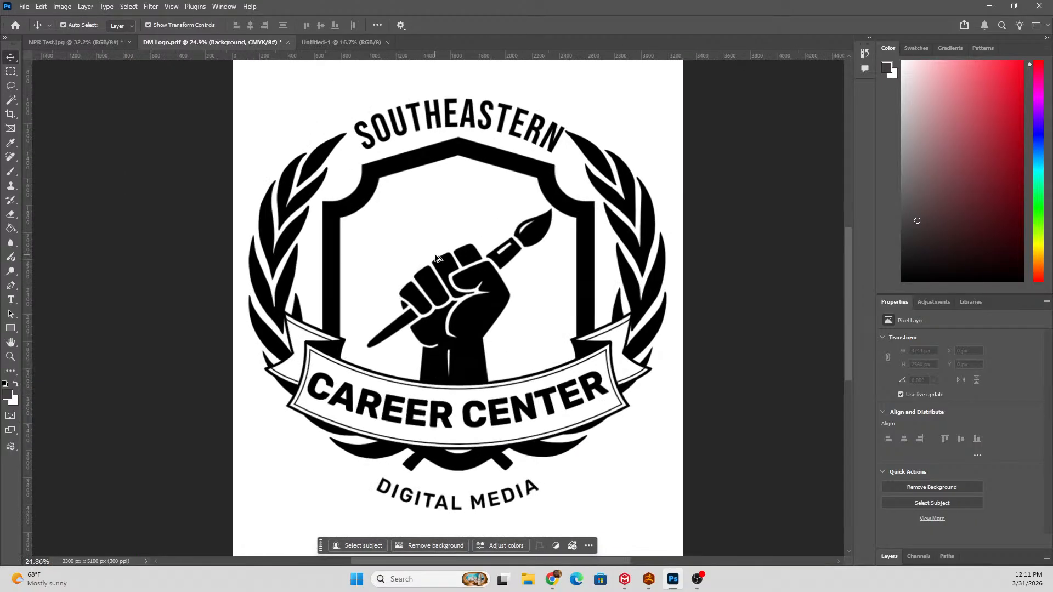
pyautogui.scroll(1, 436, 258)
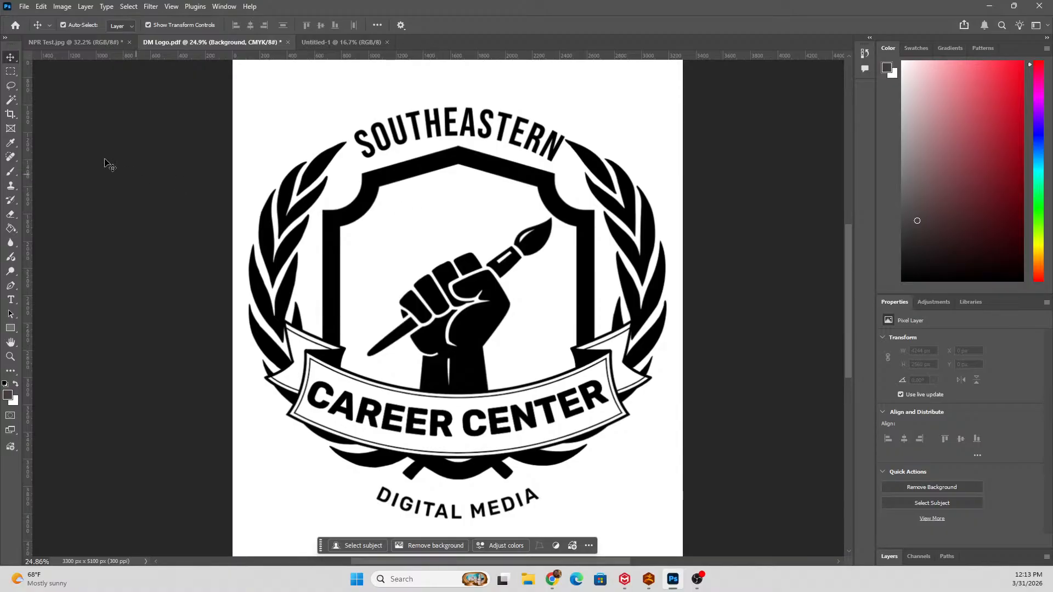
# Return to NPR Test.jpg and examine the ink lines and shading on the rider and insect up close.
pyautogui.click(87, 42)
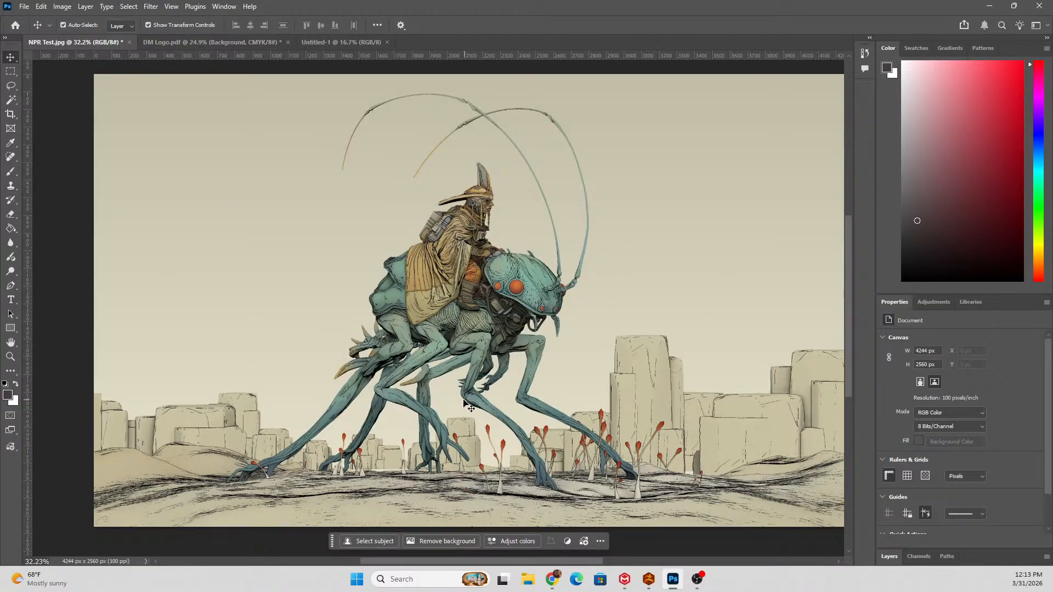
pyautogui.scroll(5, 527, 385)
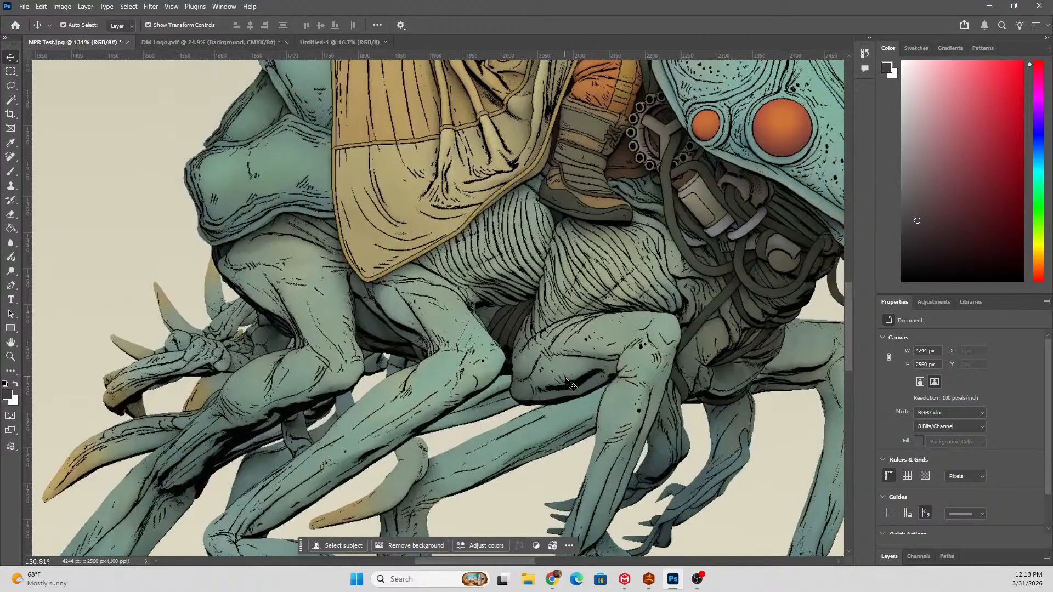
pyautogui.hscroll(3, 567, 383)
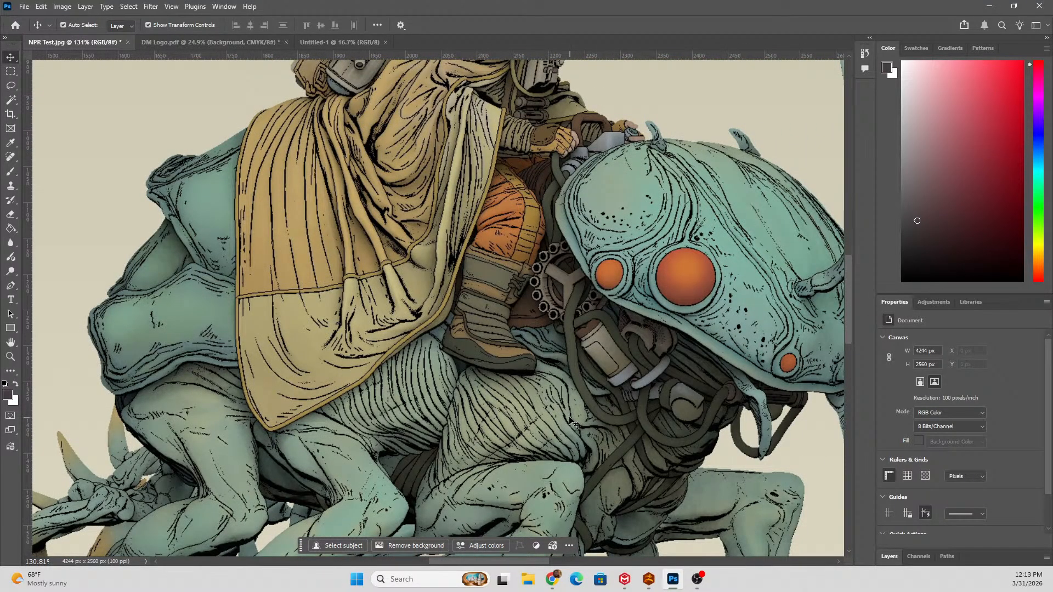
pyautogui.scroll(-2, 666, 399)
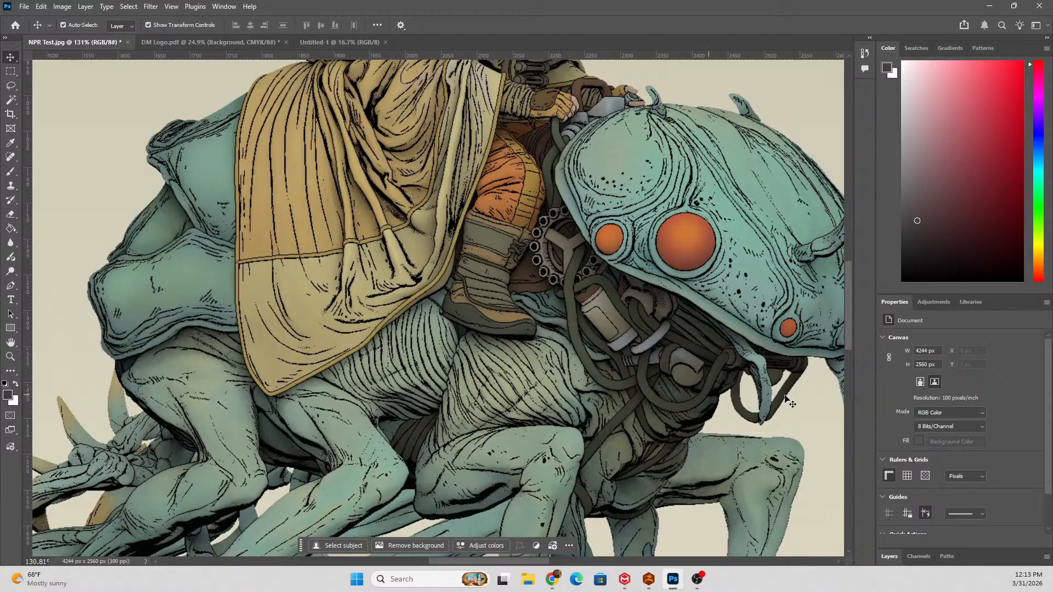
pyautogui.hscroll(2, 598, 307)
pyautogui.scroll(1, 595, 317)
pyautogui.scroll(3, 594, 316)
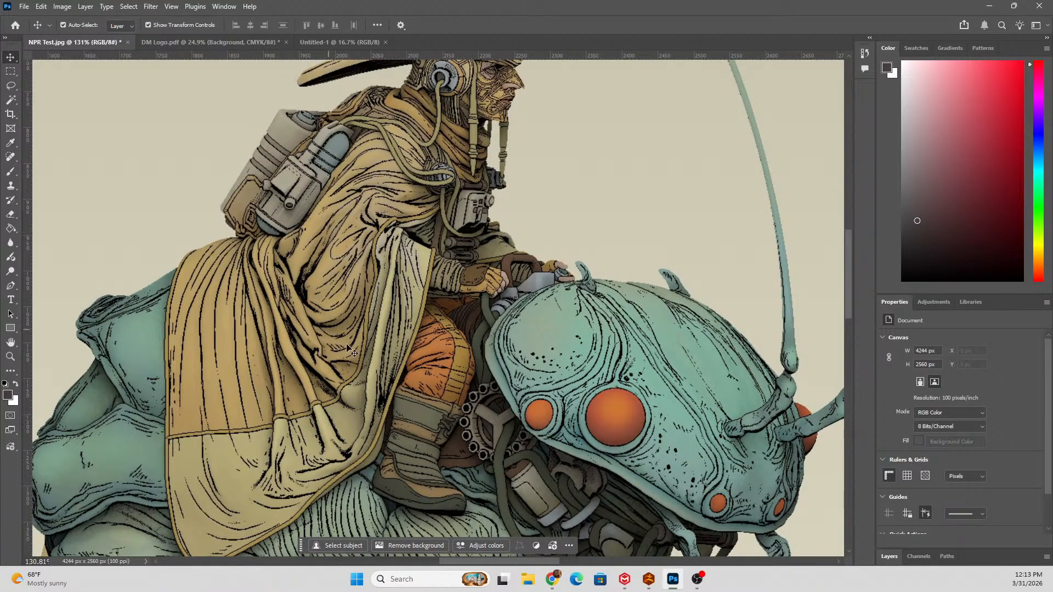
pyautogui.scroll(-3, 724, 329)
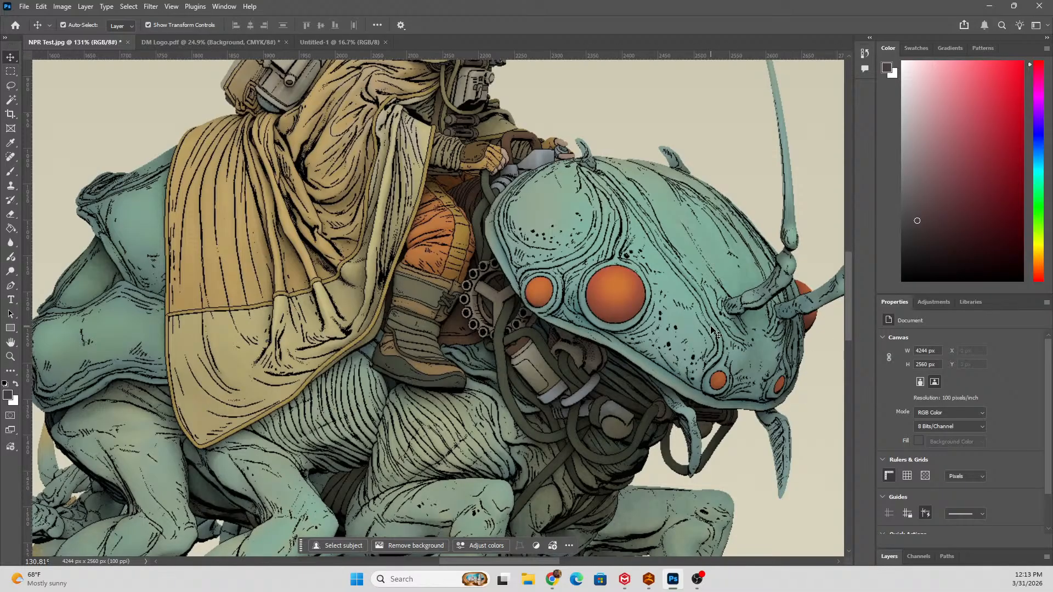
pyautogui.scroll(-6, 713, 331)
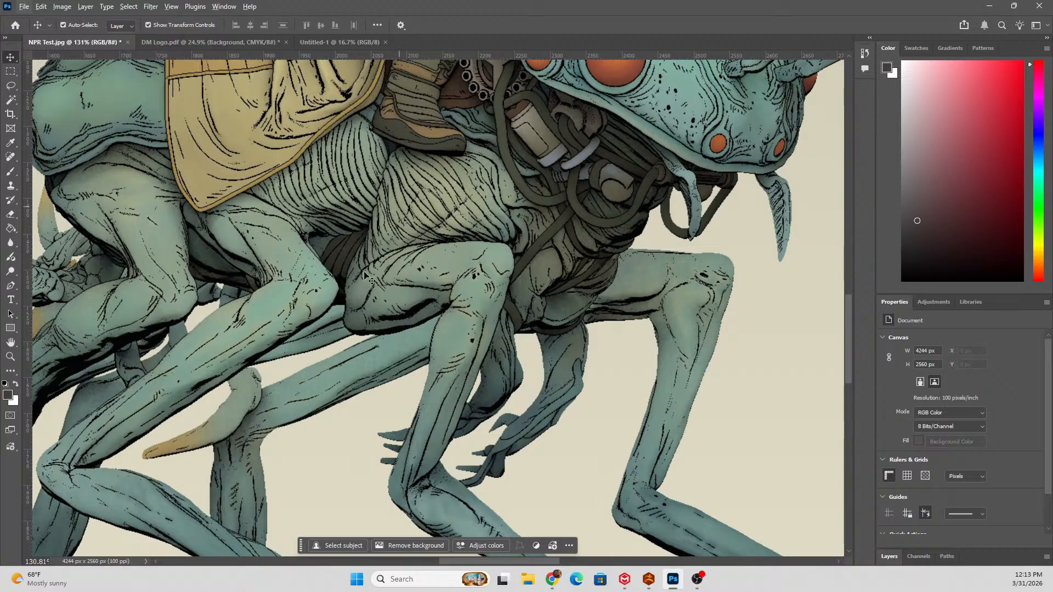
# Remove the background from the NPR Test.jpg illustration, leaving the rider and insect on transparency.
pyautogui.scroll(-1, 456, 214)
pyautogui.scroll(-5, 455, 214)
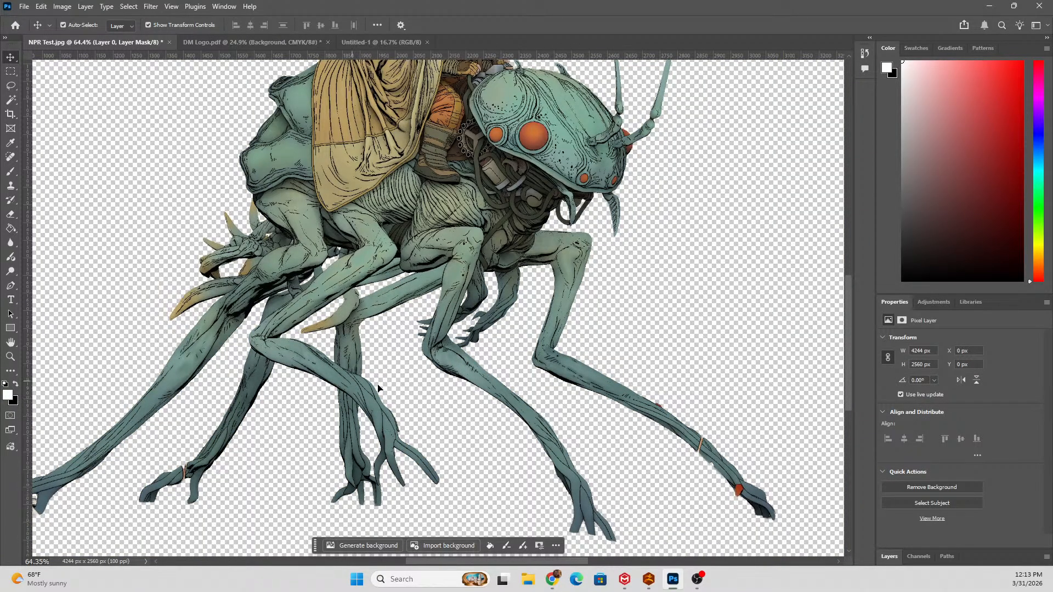
# Inspect the cut-out edges around the insect's legs, body and head and around the rider.
pyautogui.scroll(4, 575, 363)
pyautogui.scroll(5, 421, 338)
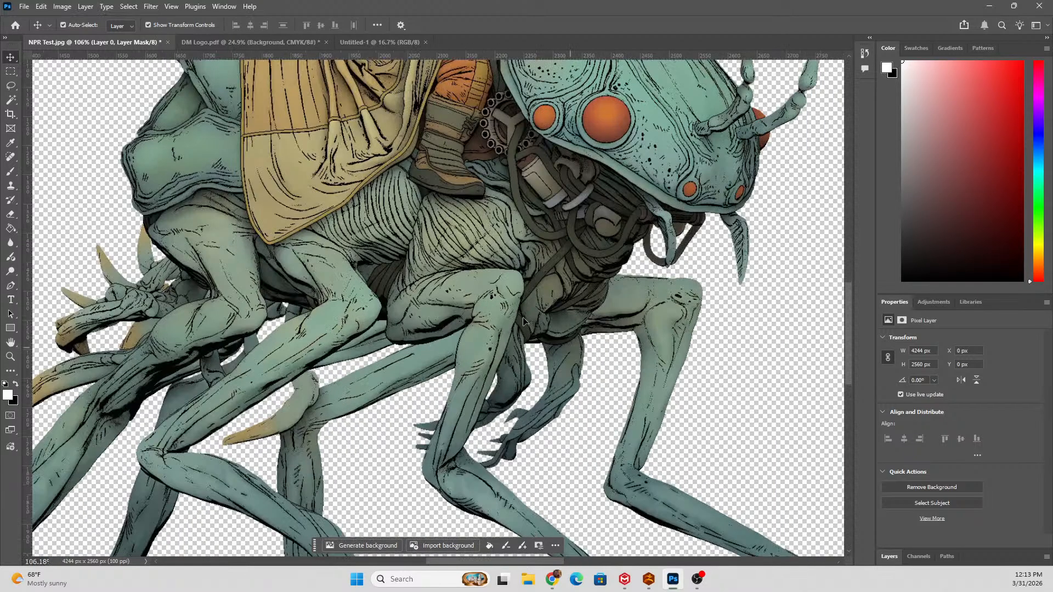
pyautogui.scroll(2, 390, 346)
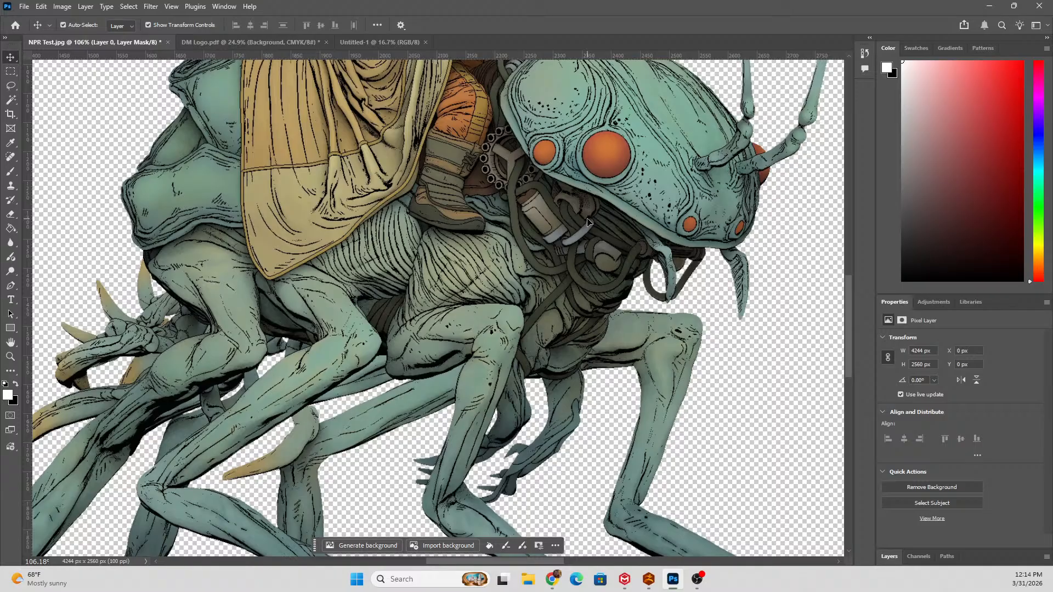
pyautogui.scroll(4, 466, 308)
pyautogui.scroll(-7, 356, 357)
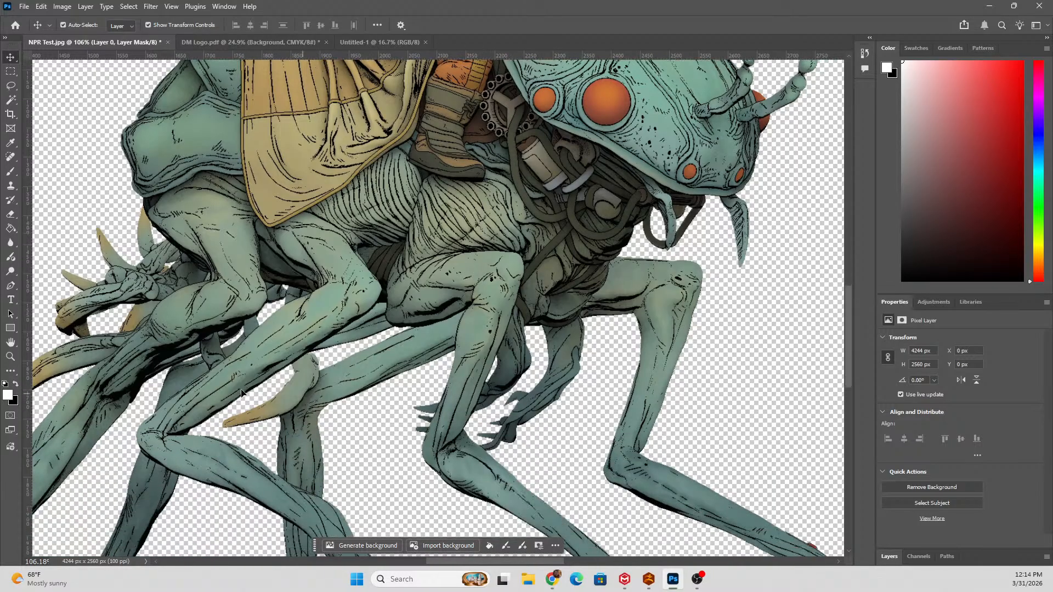
pyautogui.hscroll(-10, 254, 394)
pyautogui.scroll(-10, 219, 379)
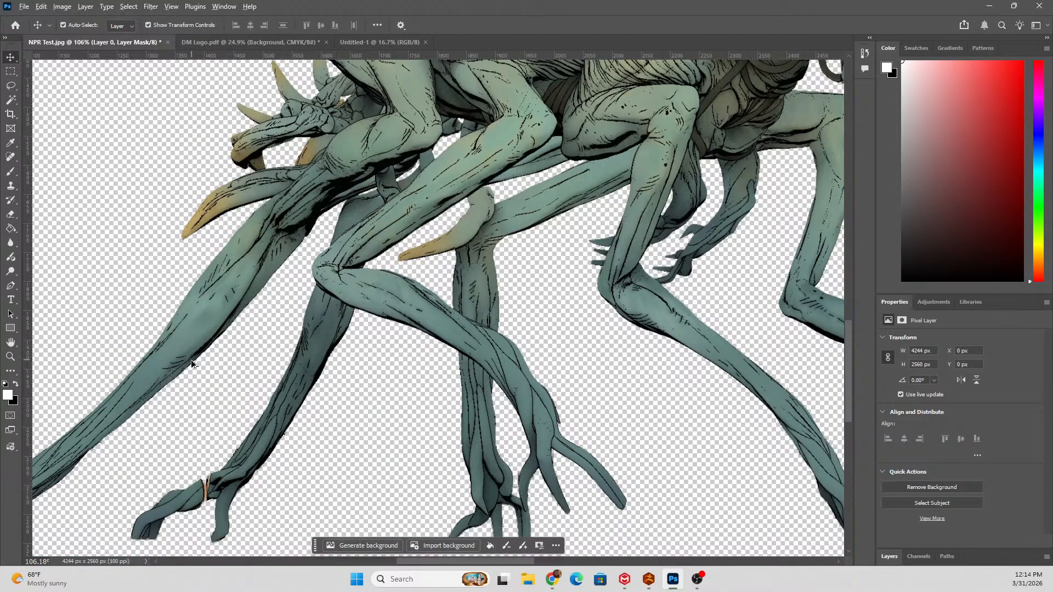
pyautogui.scroll(6, 239, 442)
pyautogui.scroll(-5, 245, 439)
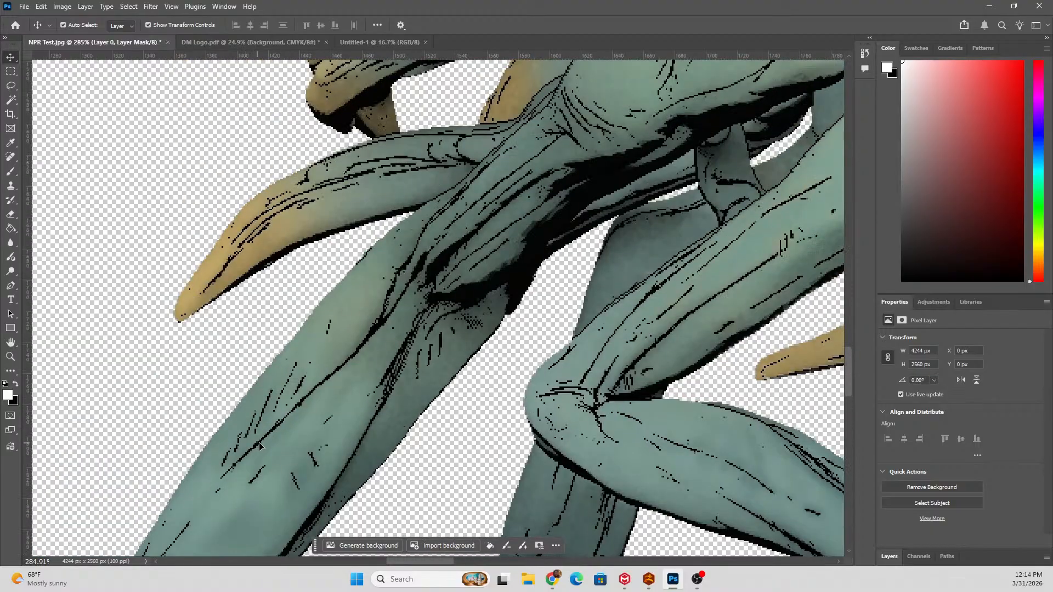
pyautogui.scroll(-1, 479, 153)
pyautogui.scroll(8, 477, 157)
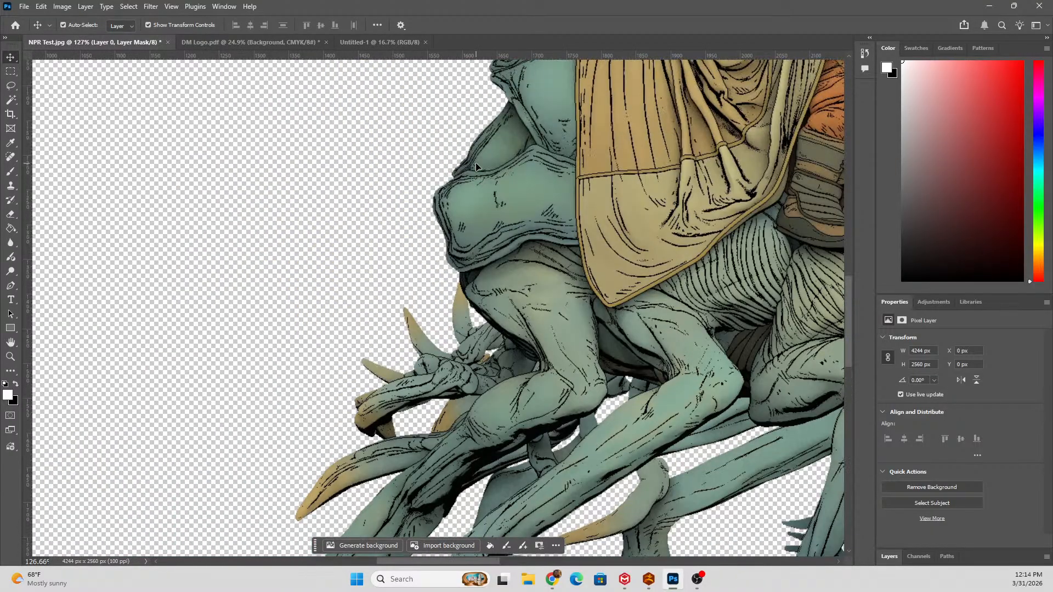
pyautogui.scroll(-6, 471, 165)
pyautogui.scroll(3, 466, 164)
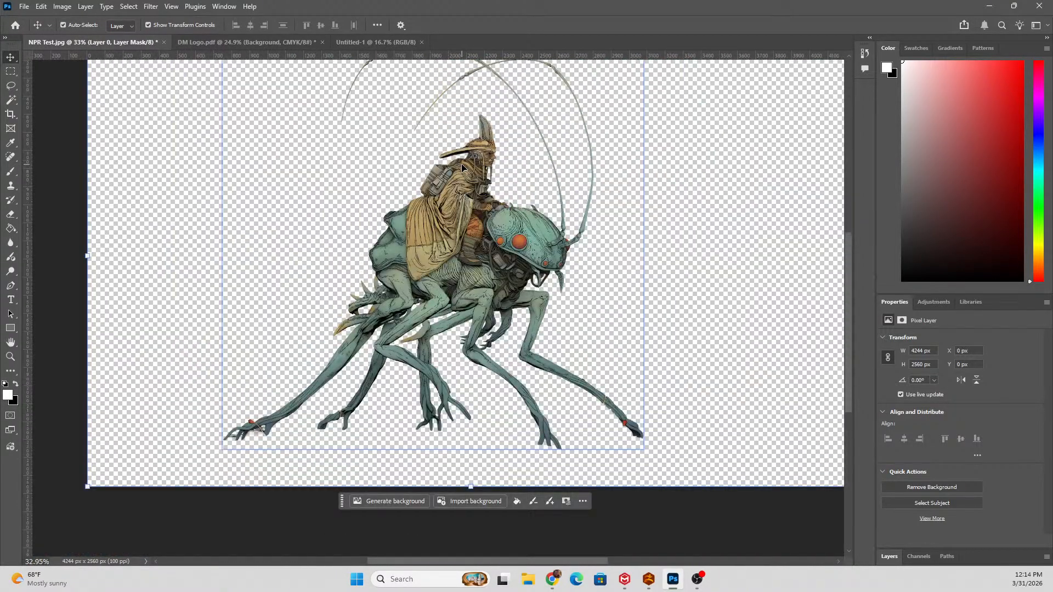
pyautogui.scroll(4, 489, 234)
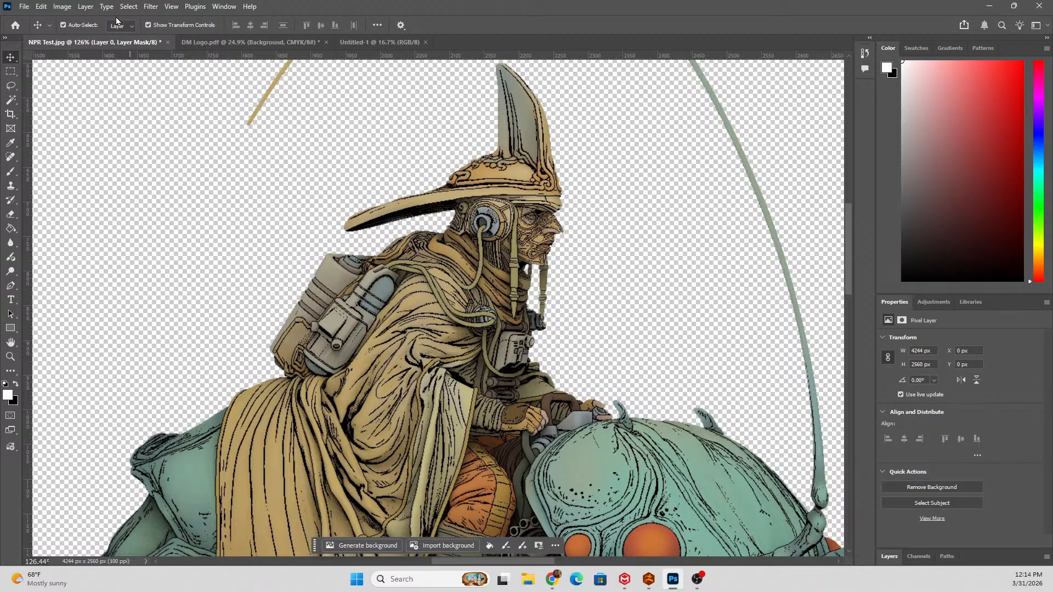
# Convert the cut-out rider and insect layer to a smart object.
pyautogui.click(62, 7)
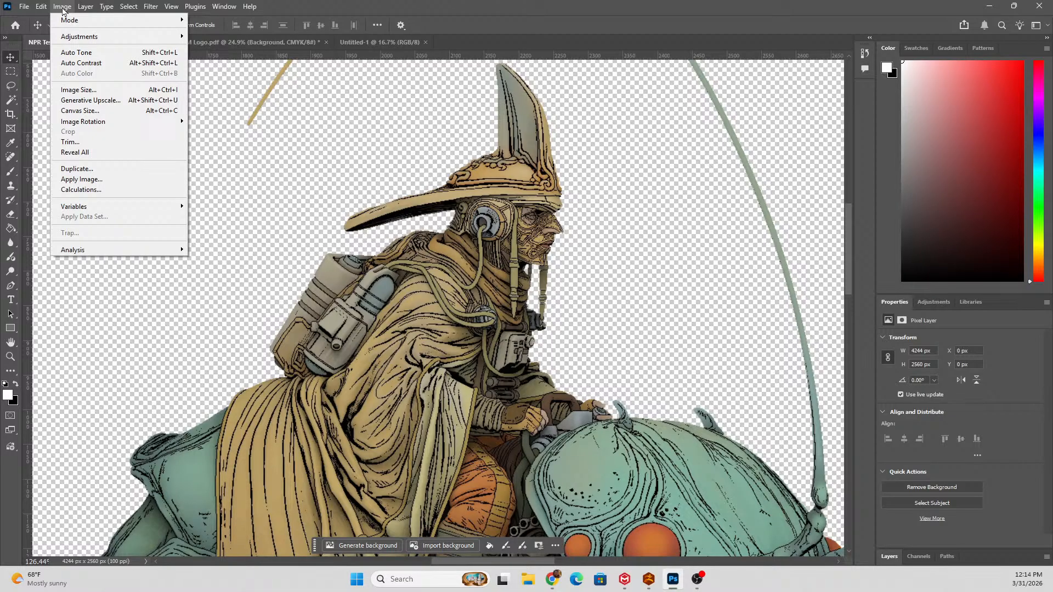
pyautogui.moveTo(80, 37)
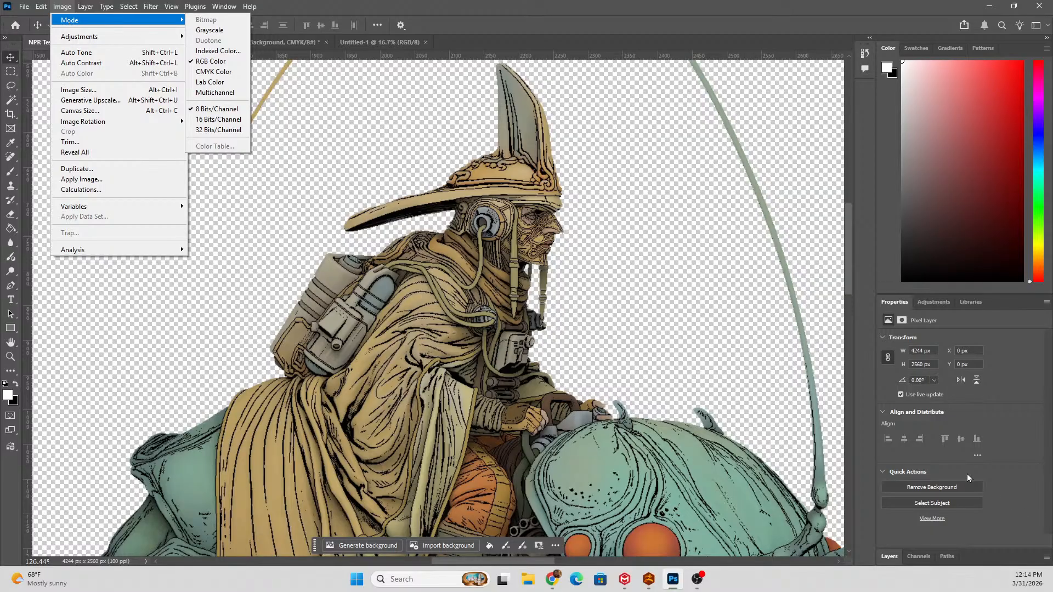
pyautogui.click(899, 552)
pyautogui.rightClick(956, 403)
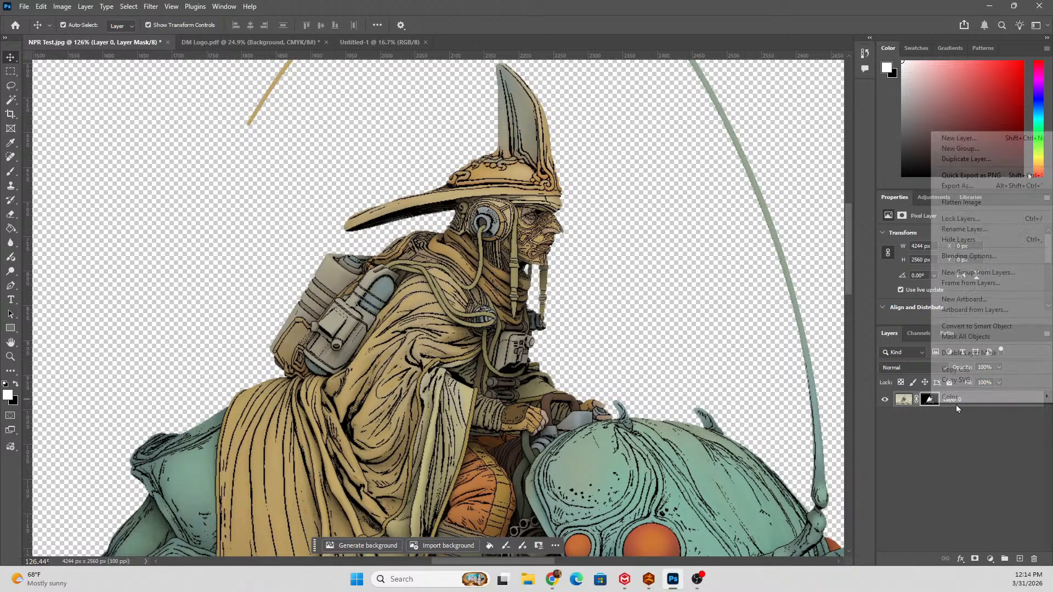
pyautogui.click(960, 326)
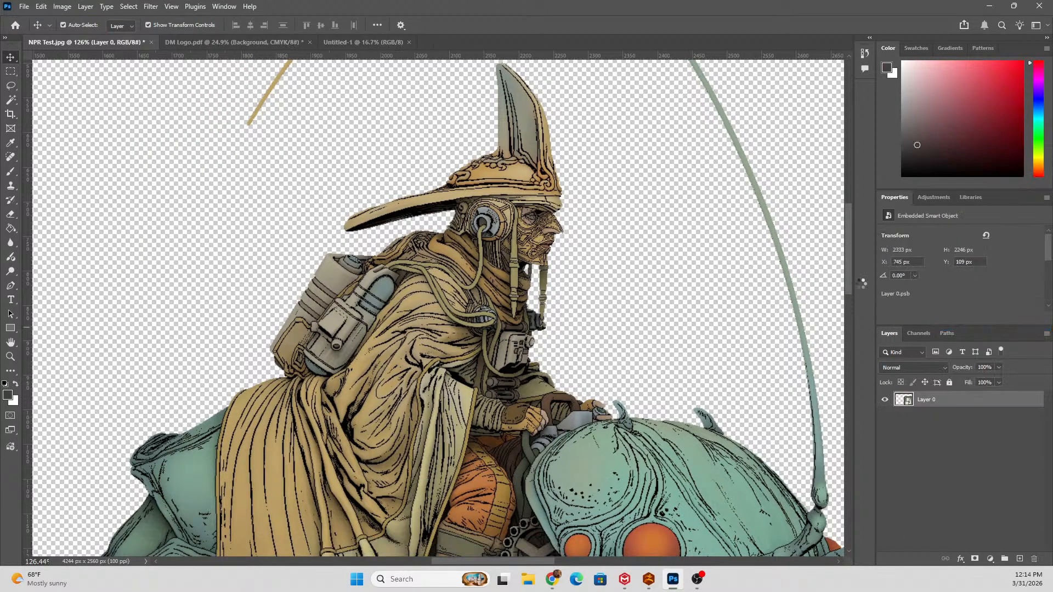
# Desaturate the illustration with a Hue/Saturation adjustment, setting the saturation to -100.
pyautogui.click(62, 6)
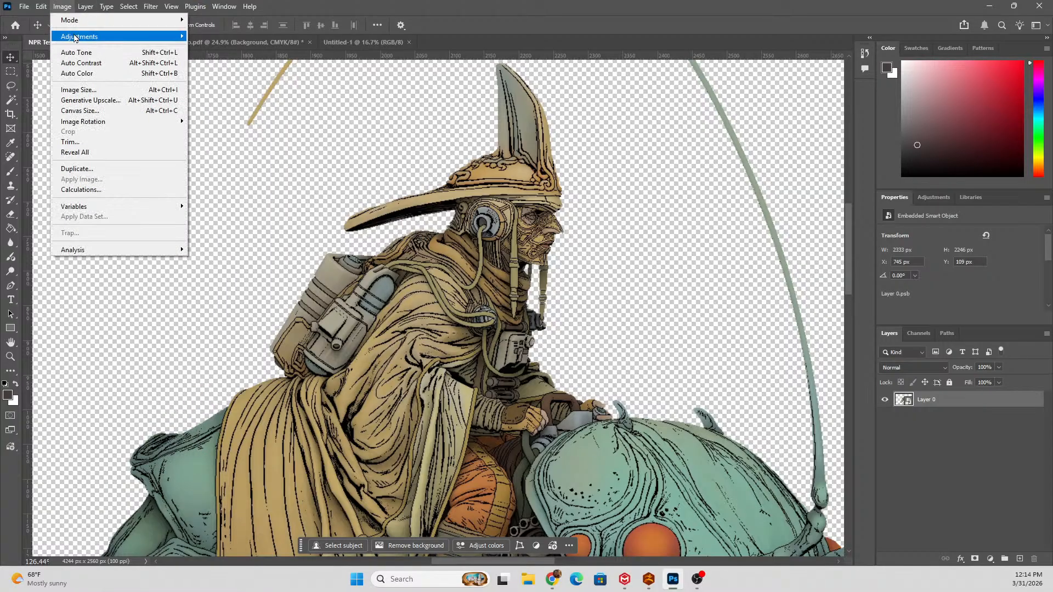
pyautogui.moveTo(77, 37)
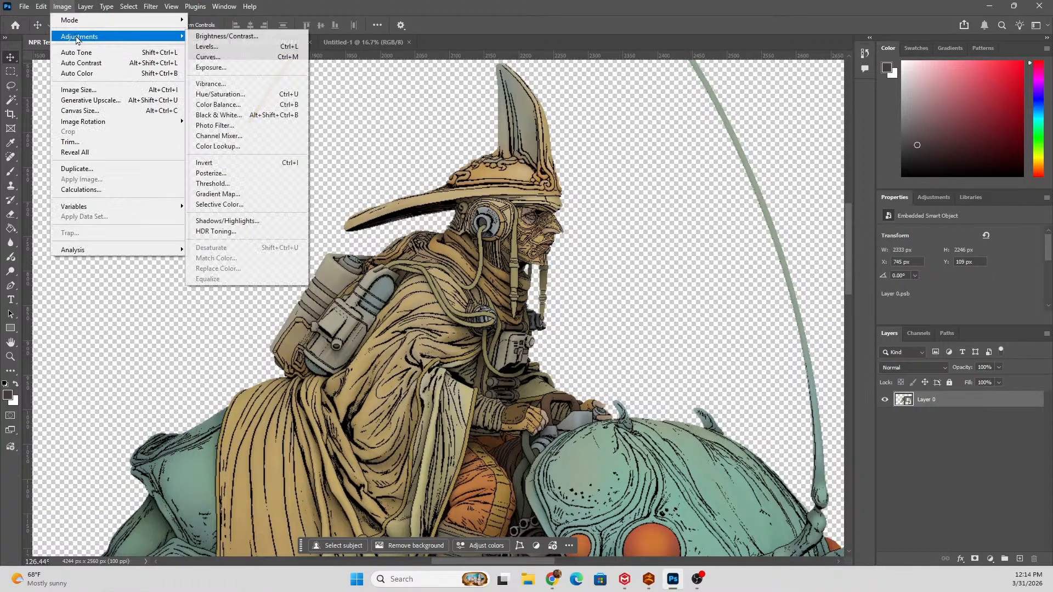
pyautogui.click(273, 97)
pyautogui.moveTo(795, 227); pyautogui.dragTo(722, 226)
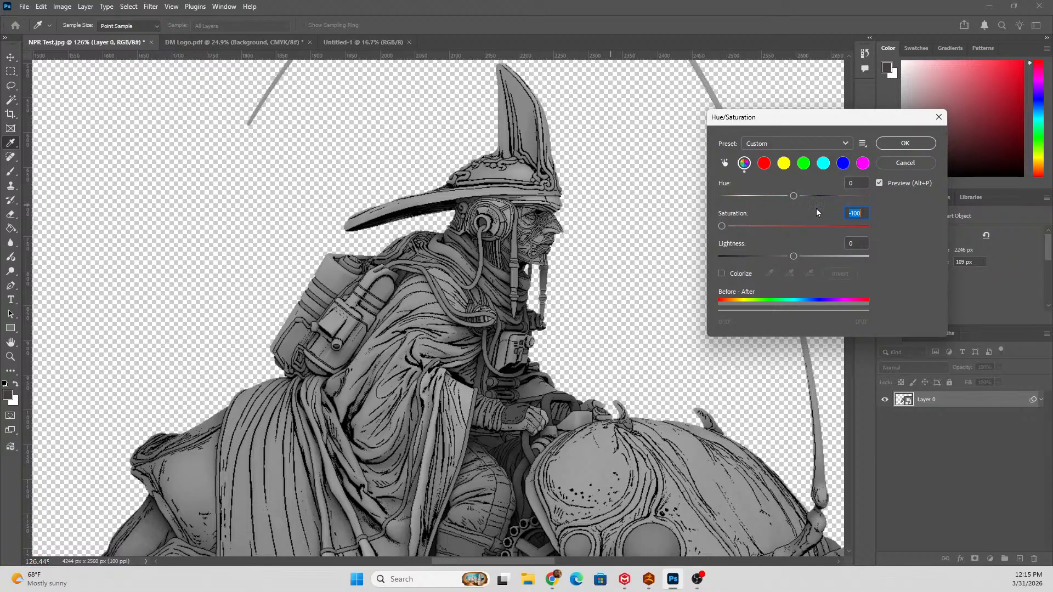
pyautogui.click(903, 143)
pyautogui.press('v')
# Try a Posterize adjustment with 2 levels on the desaturated rider and insect.
pyautogui.scroll(-5, 553, 259)
pyautogui.scroll(7, 554, 270)
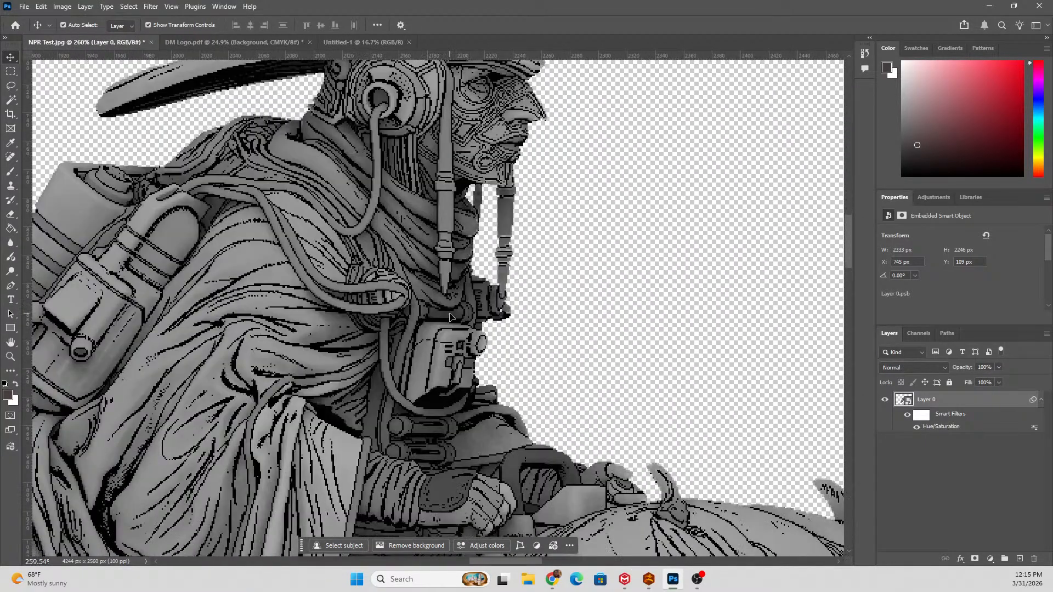
pyautogui.scroll(-5, 450, 317)
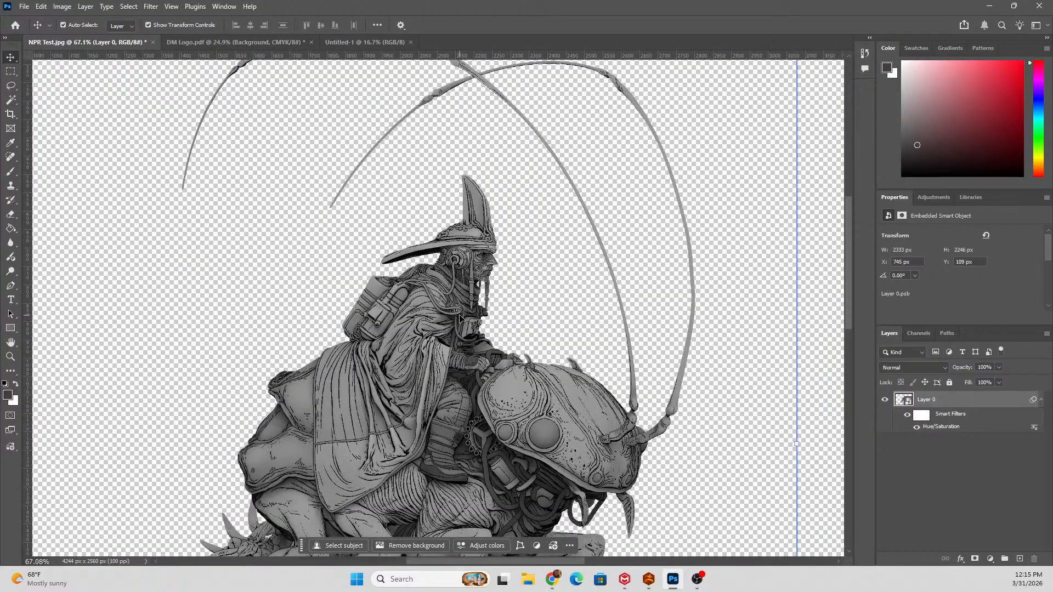
pyautogui.scroll(-2, 460, 318)
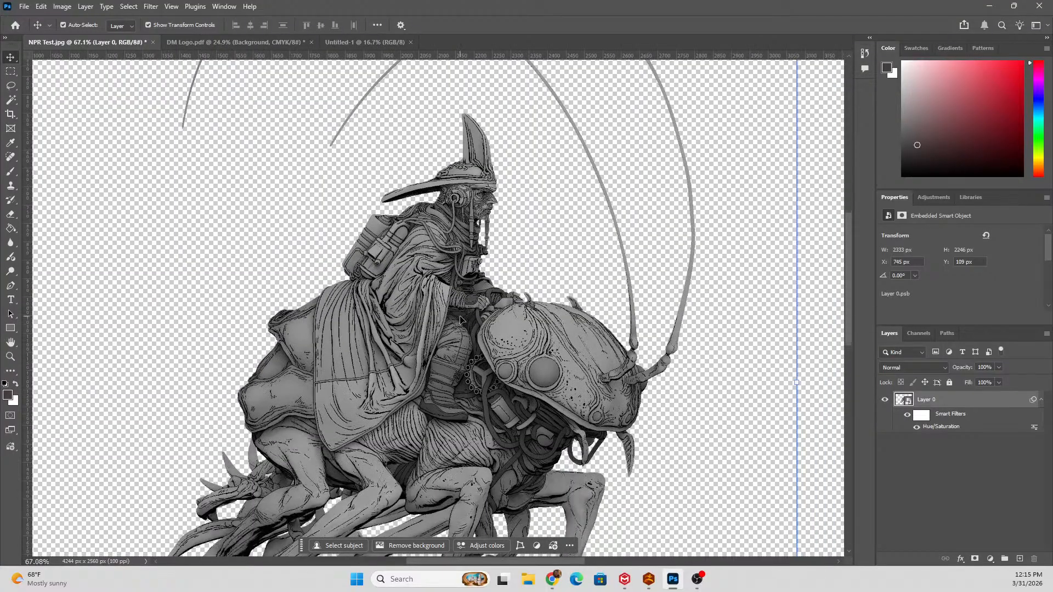
pyautogui.click(60, 6)
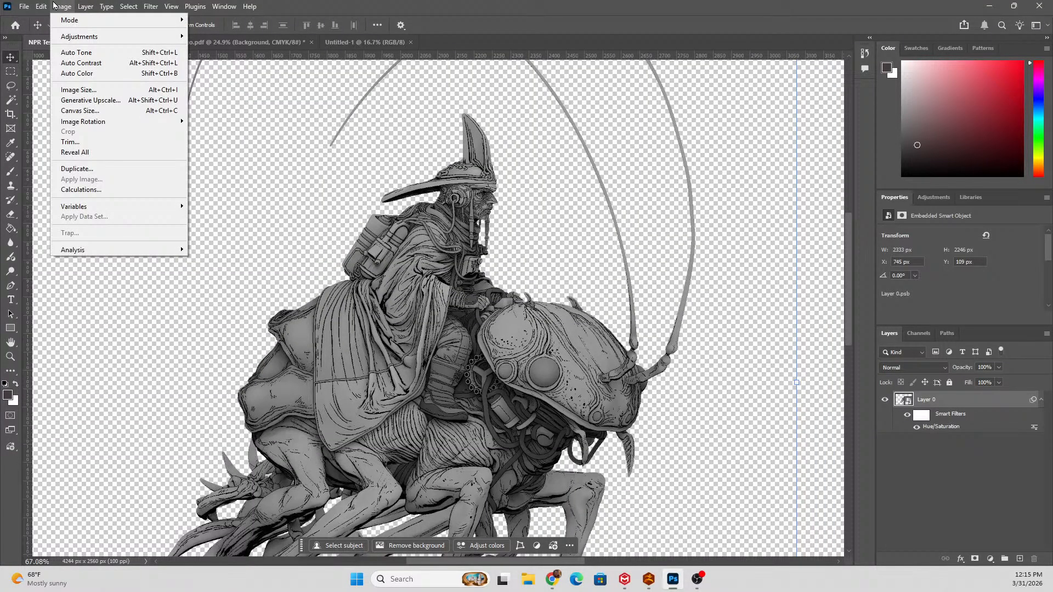
pyautogui.moveTo(145, 39)
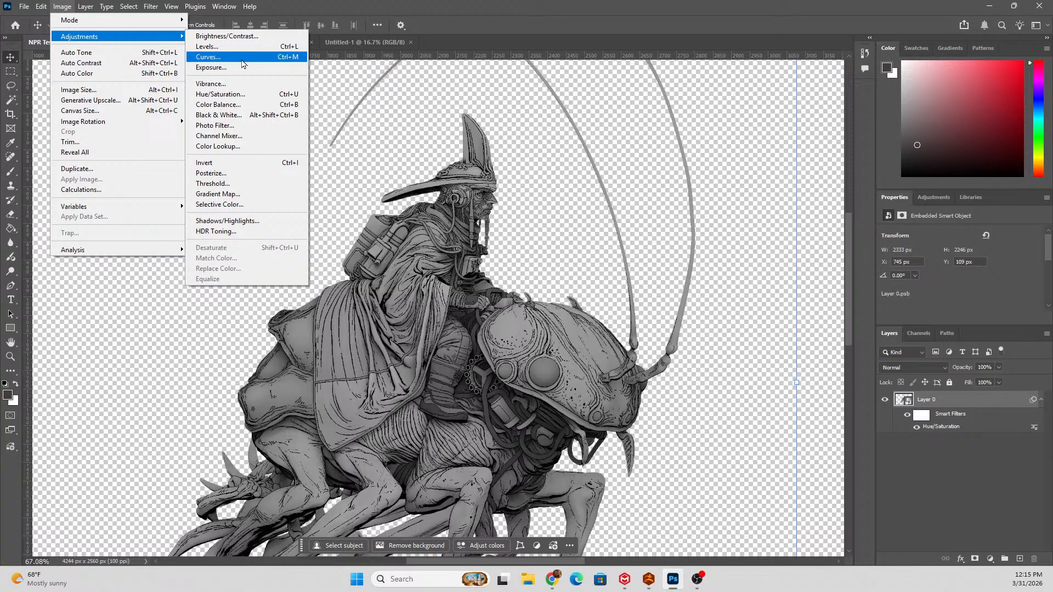
pyautogui.click(258, 174)
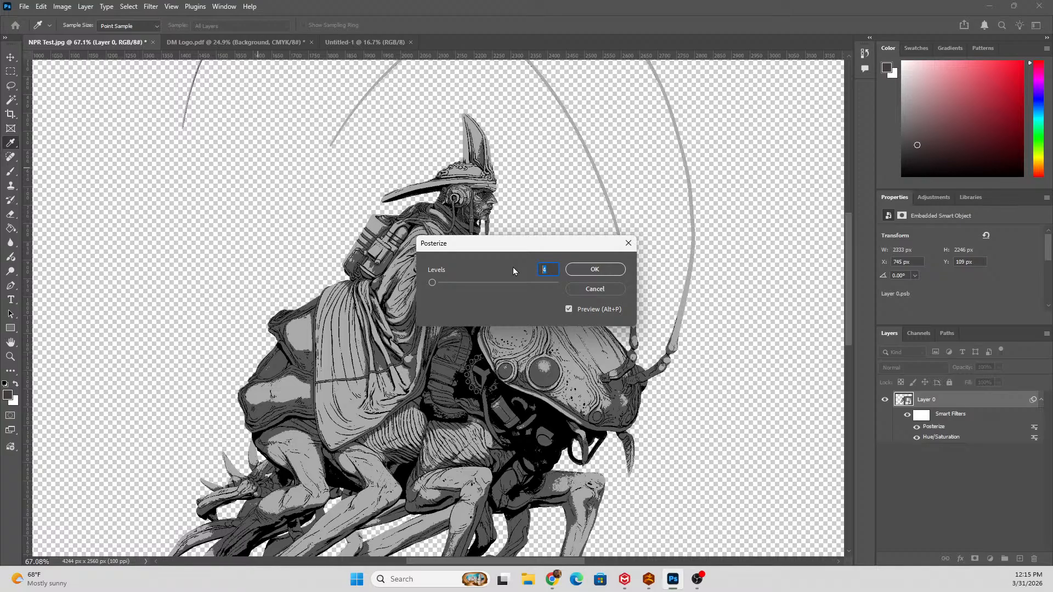
pyautogui.write('2')
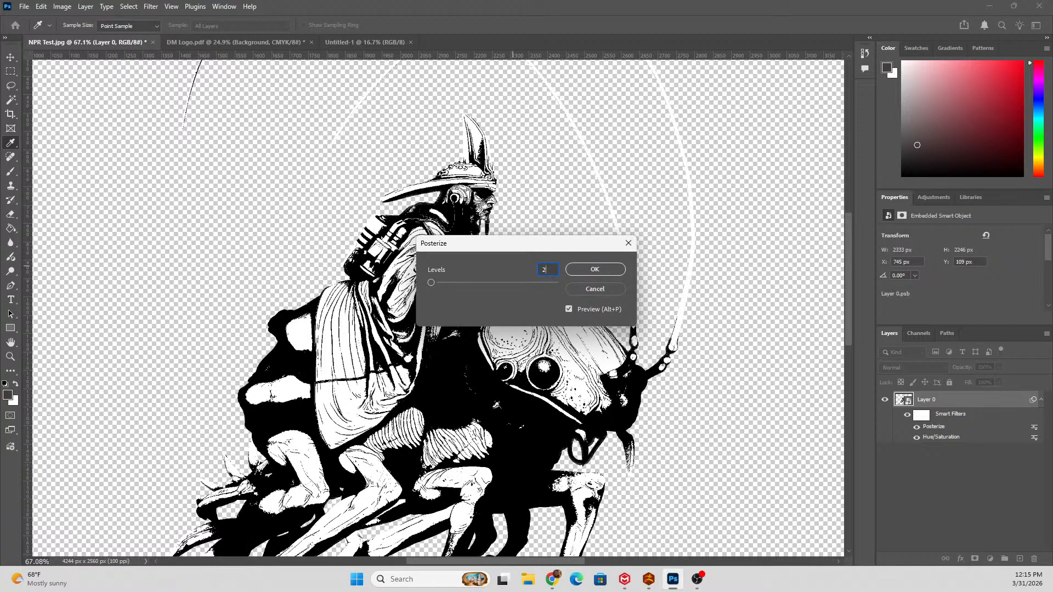
pyautogui.click(595, 269)
pyautogui.press('v')
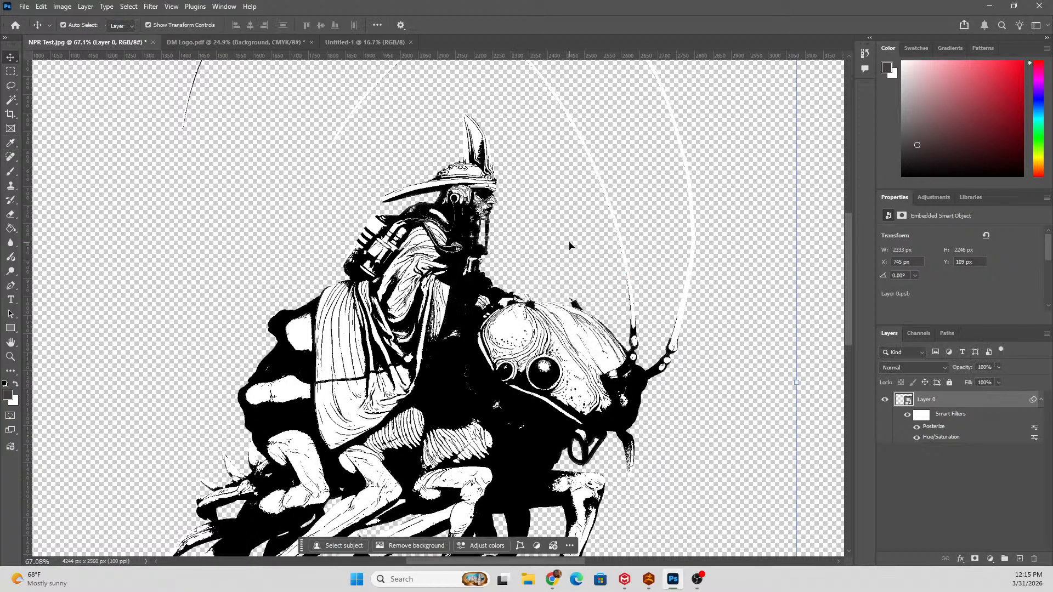
# Inspect the shaded areas of the posterized rider and insect up close, and undo the Posterize adjustment.
pyautogui.scroll(-2, 603, 252)
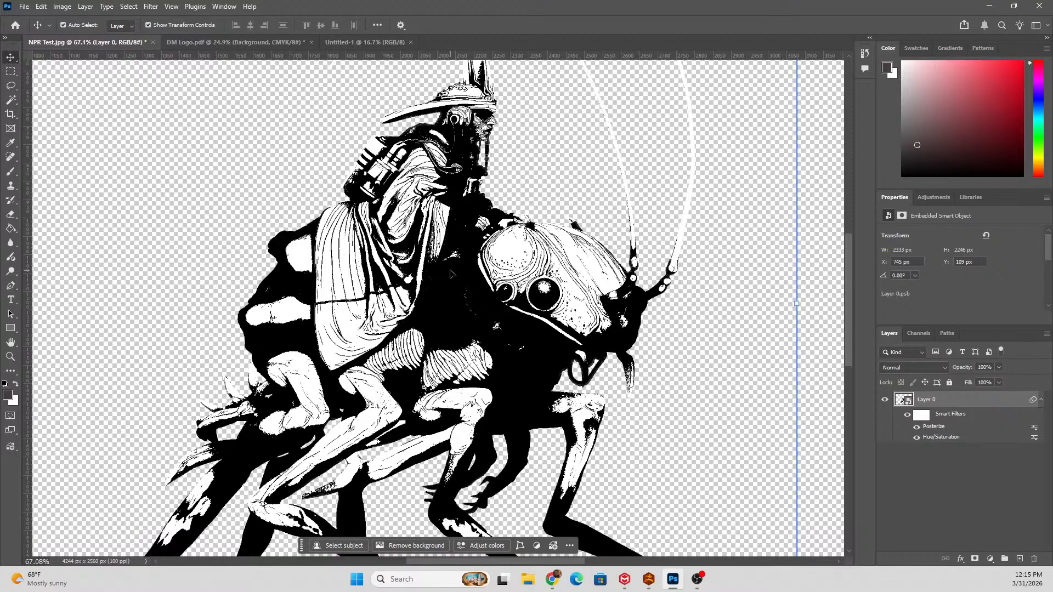
pyautogui.scroll(-7, 450, 273)
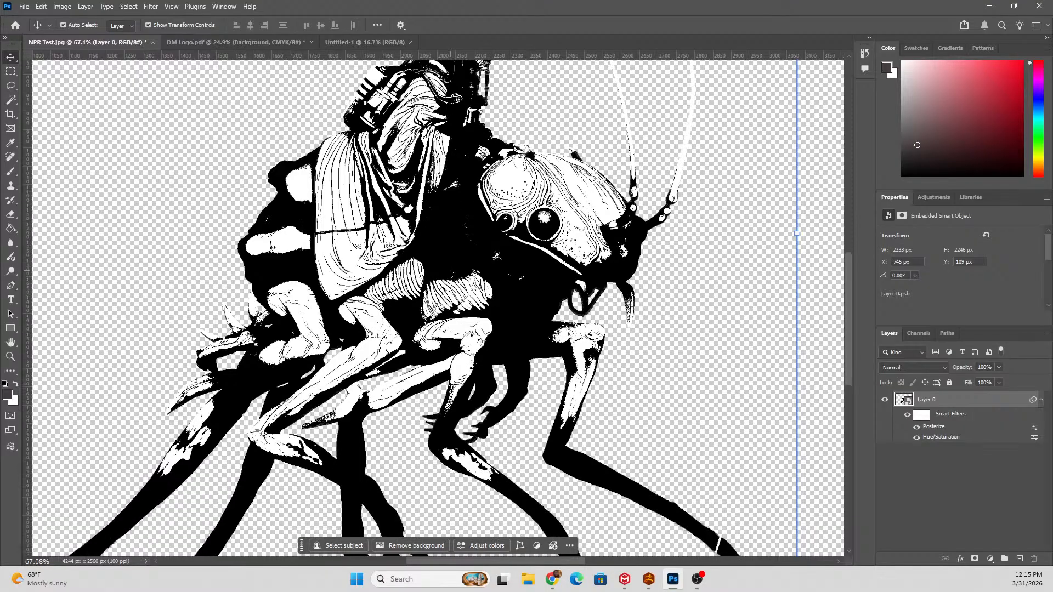
pyautogui.scroll(5, 449, 274)
pyautogui.scroll(5, 449, 274)
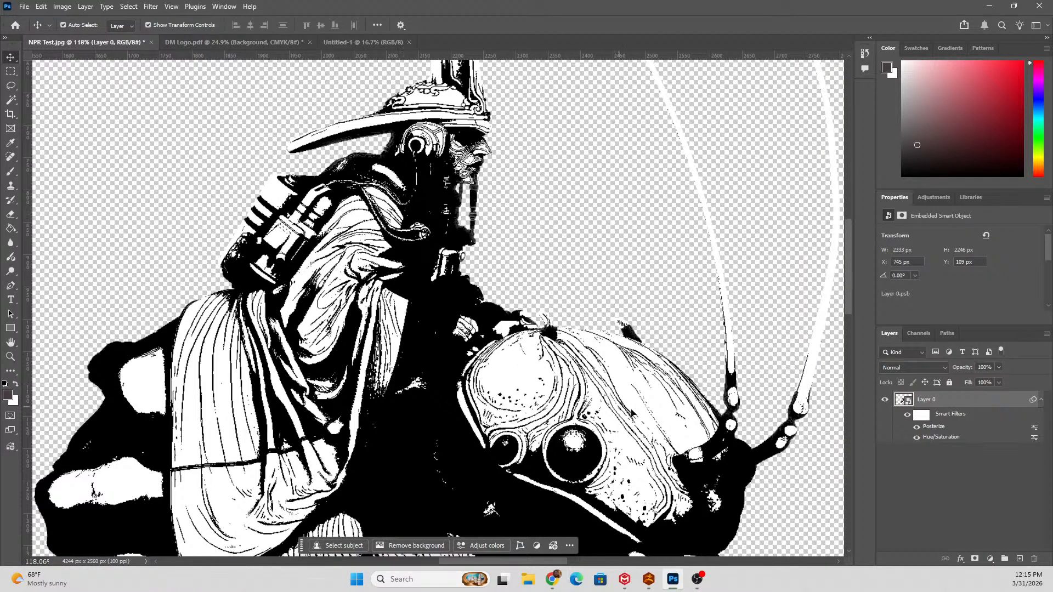
pyautogui.scroll(-4, 549, 351)
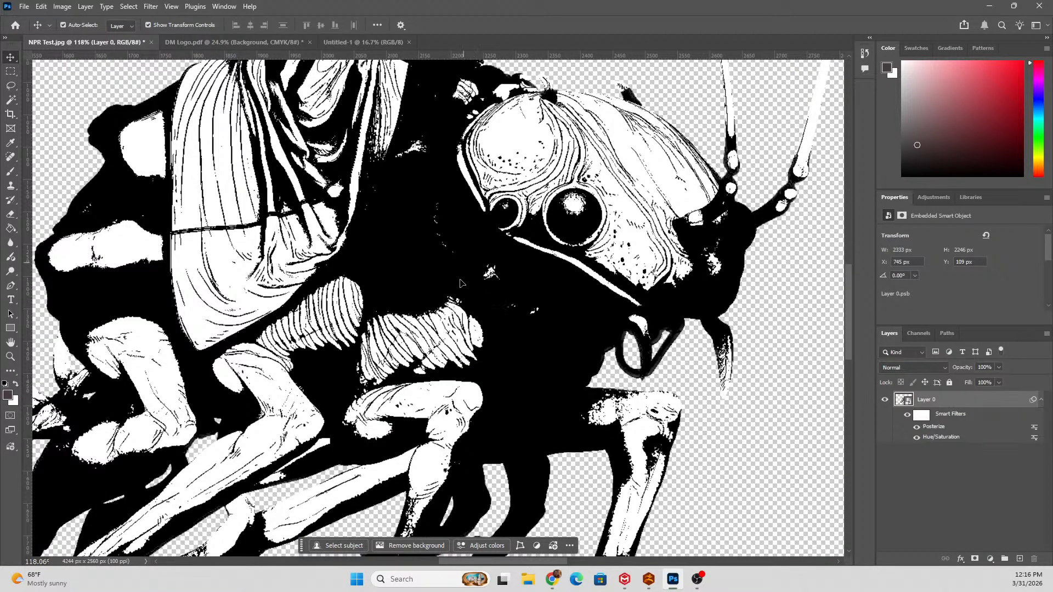
pyautogui.hotkey('ctrl', 'z')
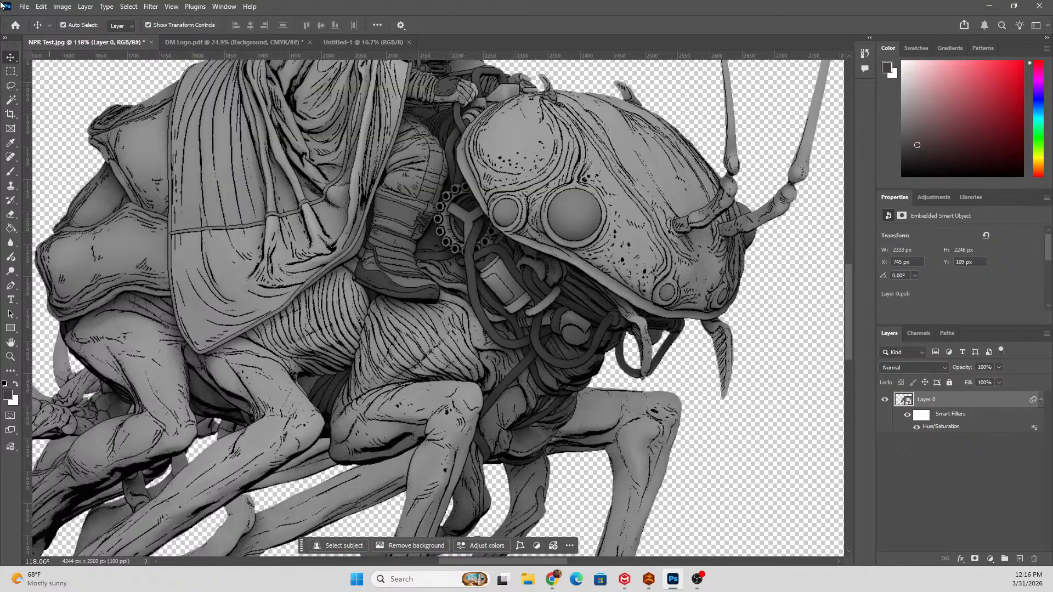
# Apply a Brightness/Contrast adjustment to the desaturated illustration with brightness 65 and contrast 36.
pyautogui.click(62, 7)
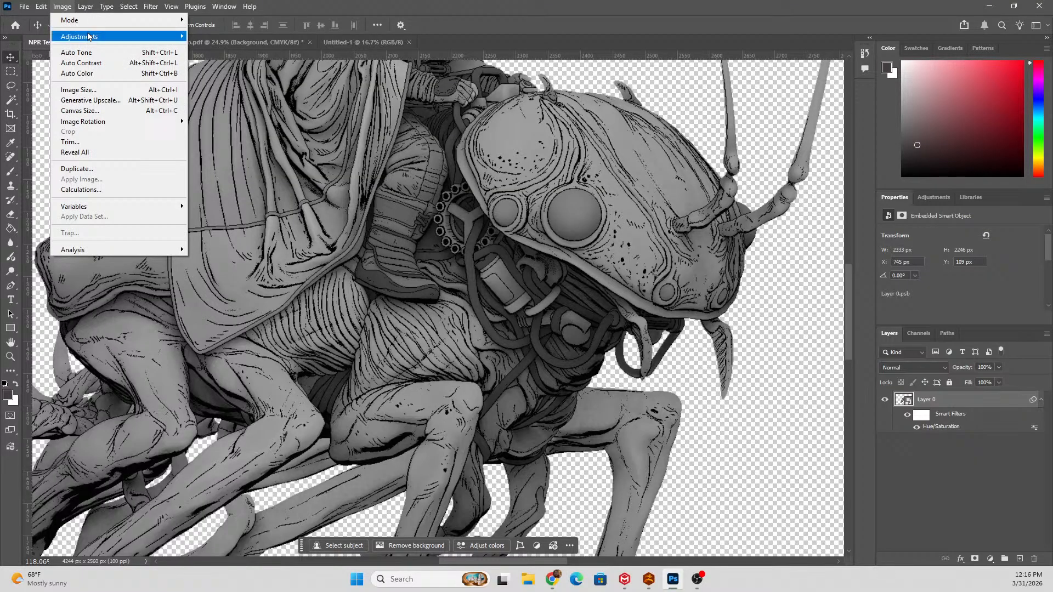
pyautogui.moveTo(89, 37)
pyautogui.click(219, 36)
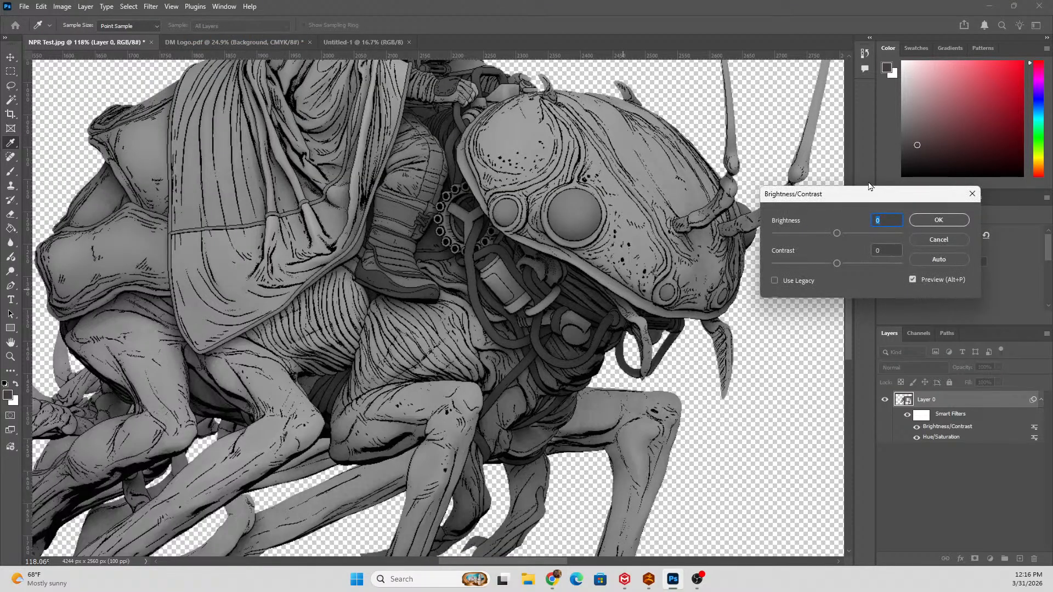
pyautogui.moveTo(843, 232); pyautogui.dragTo(860, 264)
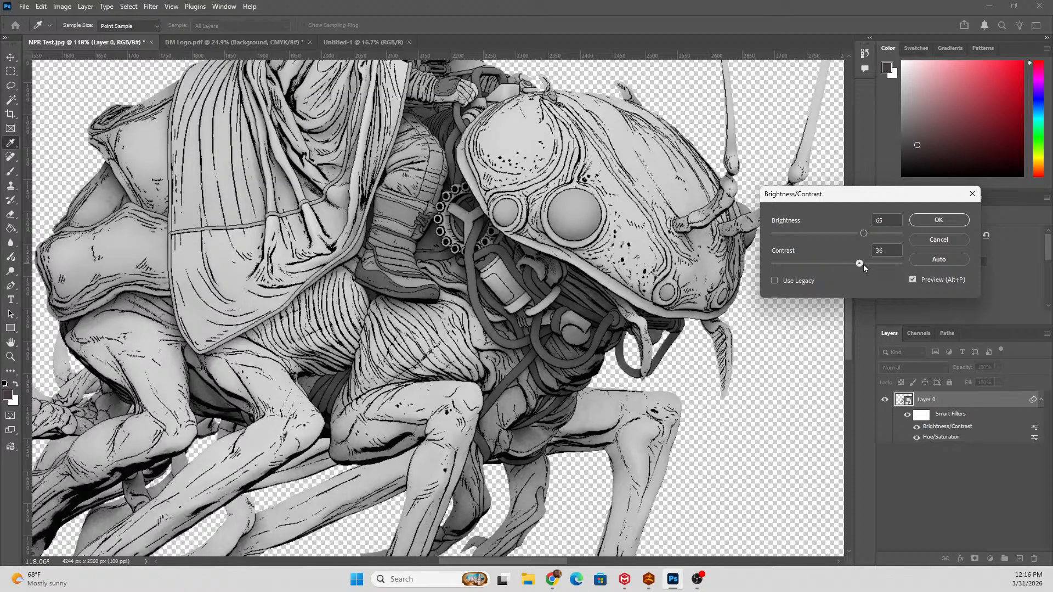
pyautogui.click(938, 219)
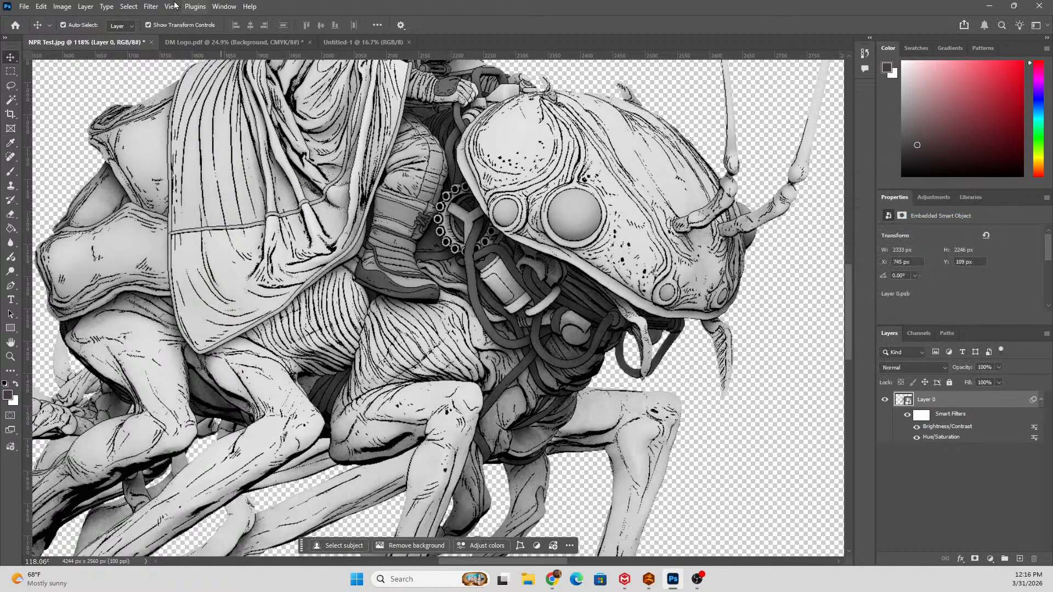
# Posterize the brightened illustration to 2 levels.
pyautogui.click(62, 6)
pyautogui.moveTo(87, 37)
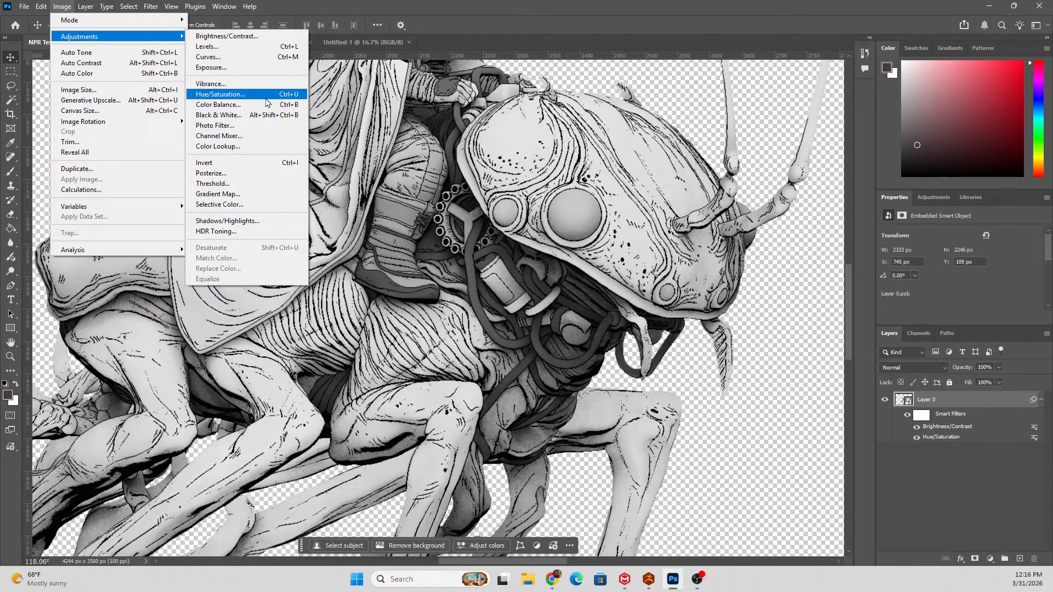
pyautogui.click(254, 173)
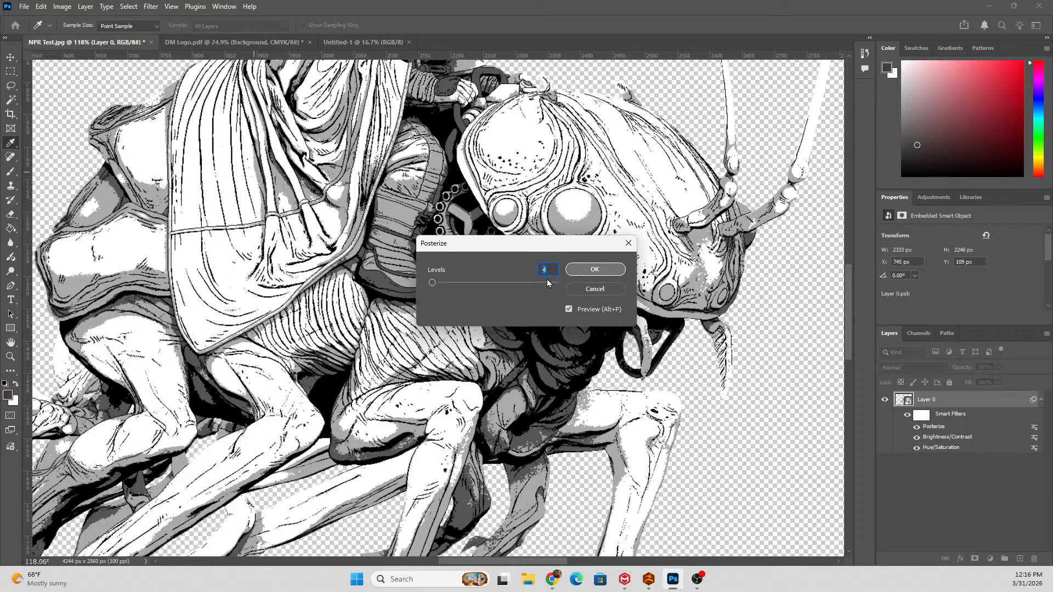
pyautogui.write('2')
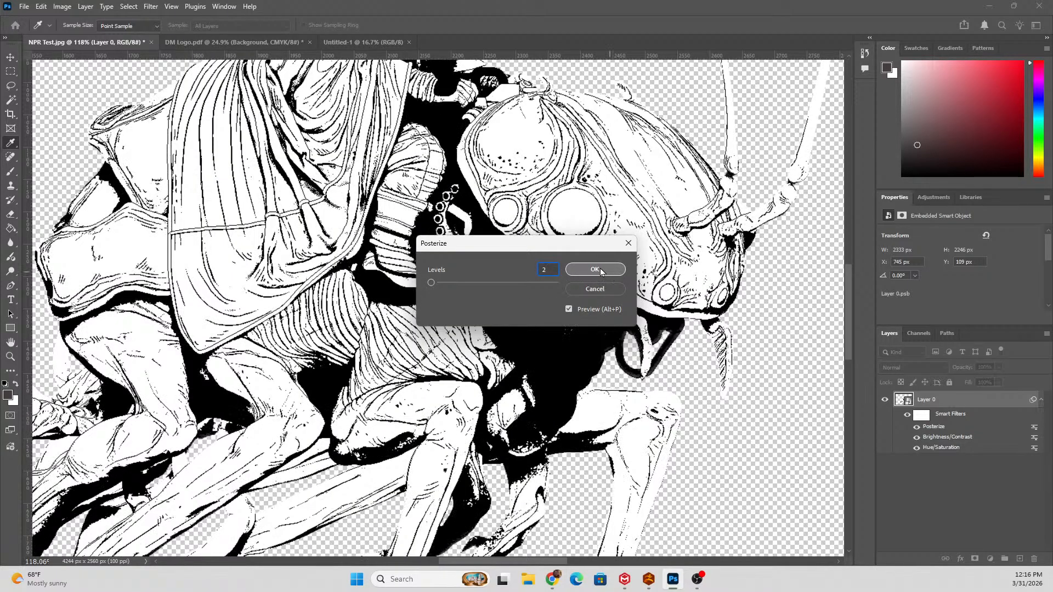
pyautogui.click(600, 268)
# Duplicate the filtered smart object layer and turn off the Brightness/Contrast filter on the copy.
pyautogui.scroll(5, 472, 185)
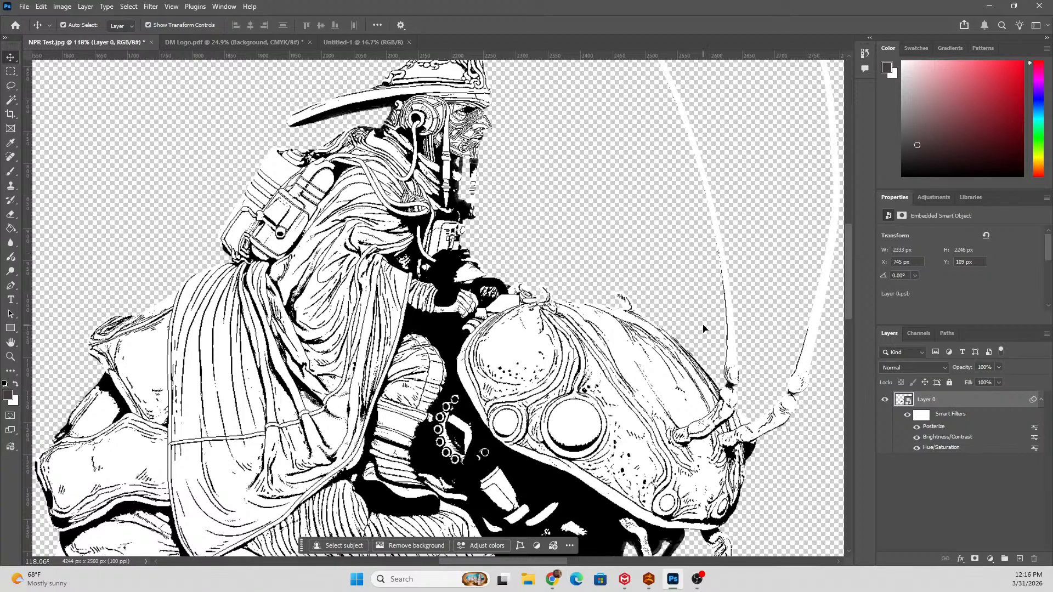
pyautogui.scroll(-5, 565, 254)
pyautogui.scroll(-5, 565, 254)
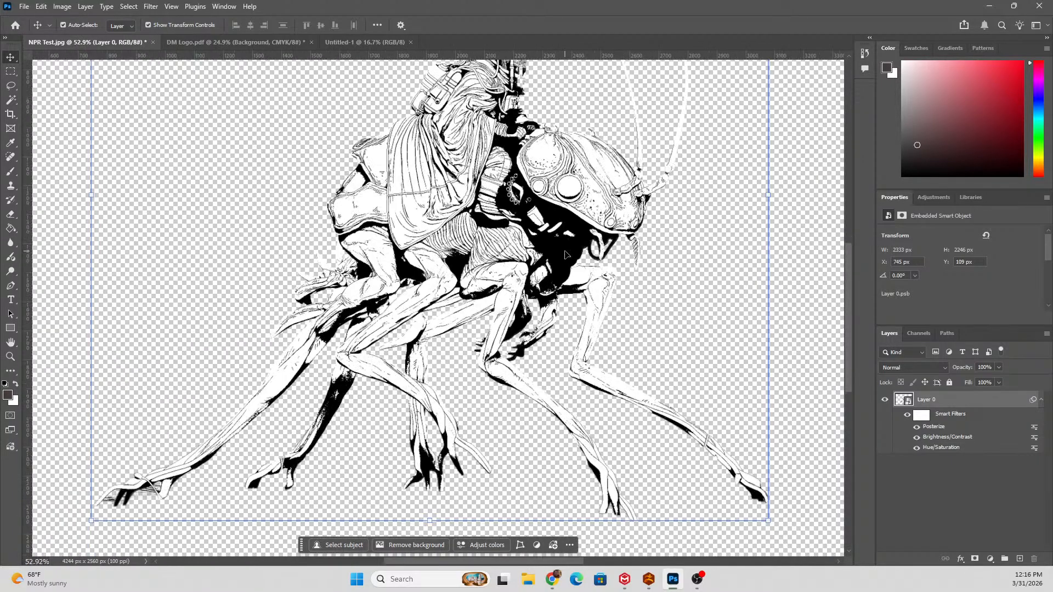
pyautogui.scroll(3, 565, 254)
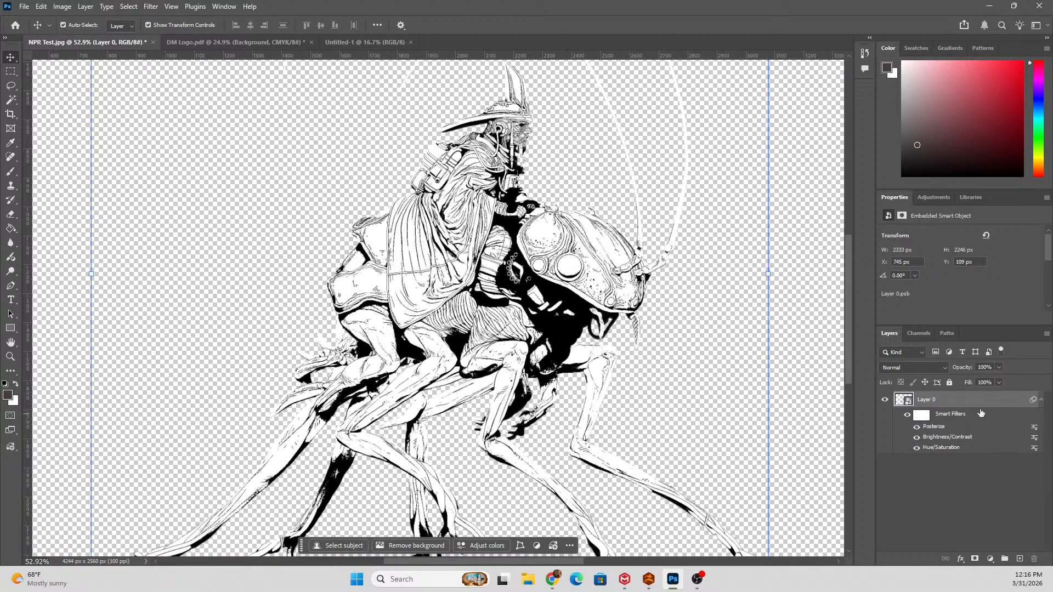
pyautogui.press('ctrl')
pyautogui.hotkey('ctrl', 'j')
pyautogui.click(908, 414)
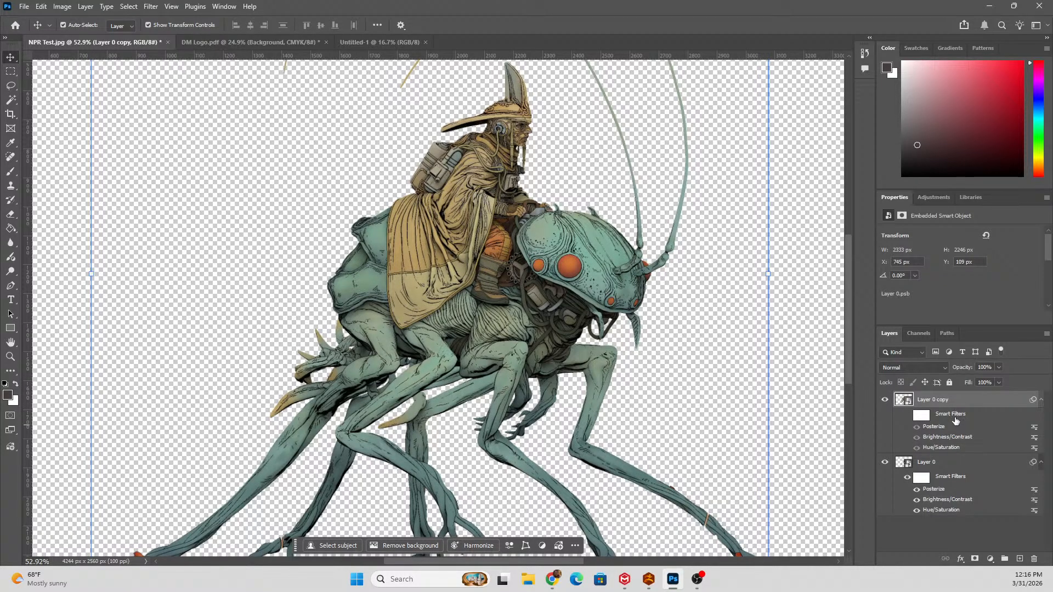
pyautogui.click(917, 437)
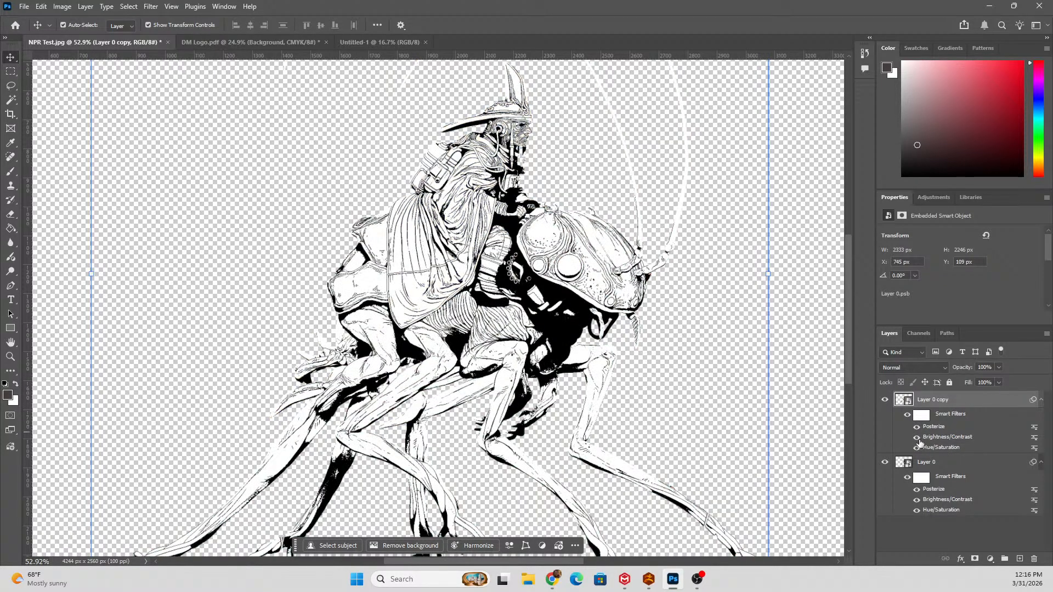
# Compare the line art with and without the Brightness/Contrast filter by toggling the copy's visibility, and examine the insect's head up close.
pyautogui.click(883, 400)
pyautogui.click(882, 400)
pyautogui.click(882, 400)
pyautogui.click(882, 400)
pyautogui.click(882, 400)
pyautogui.click(882, 400)
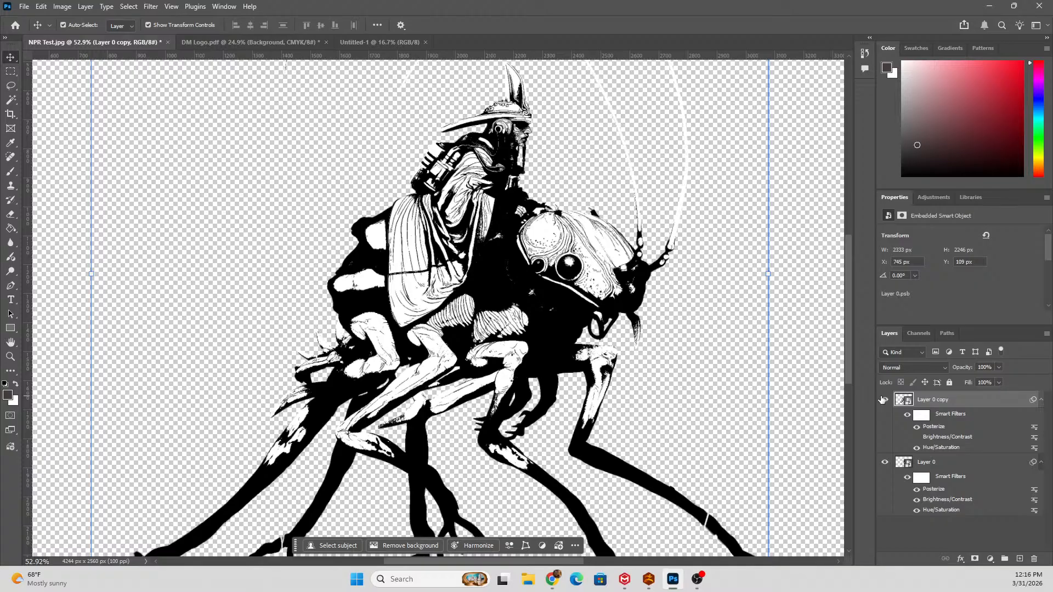
pyautogui.click(882, 400)
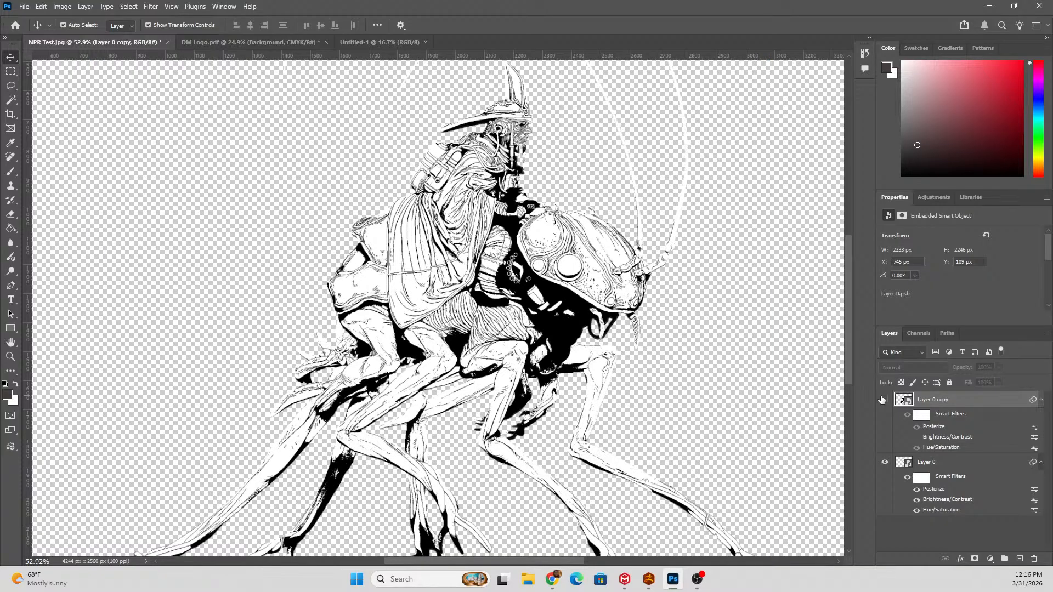
pyautogui.click(882, 400)
pyautogui.click(882, 400)
pyautogui.click(882, 400)
pyautogui.click(882, 400)
pyautogui.click(882, 400)
pyautogui.scroll(10, 589, 268)
pyautogui.scroll(-6, 514, 261)
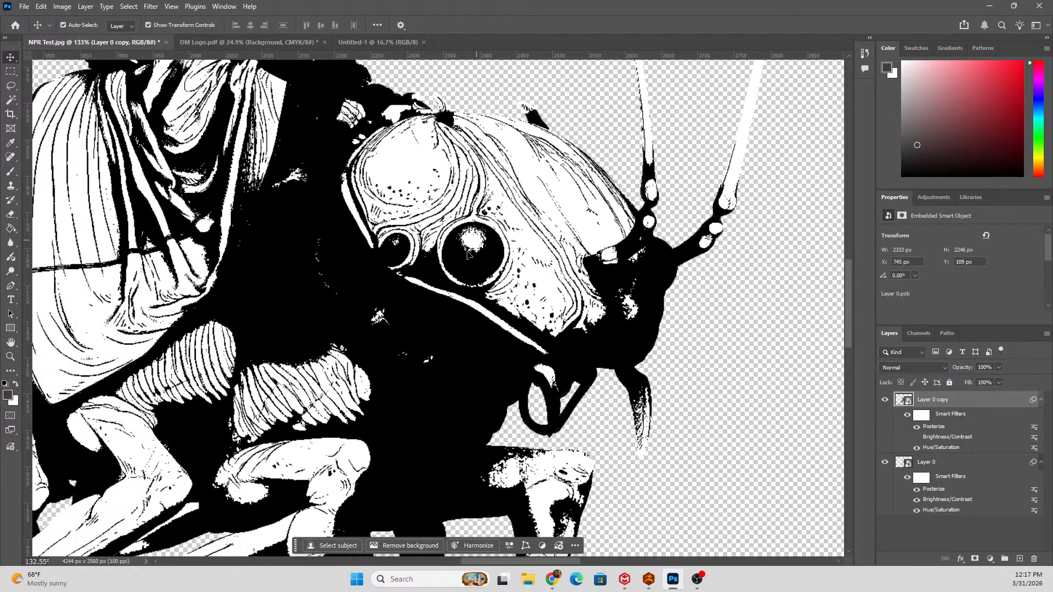
# Compare the line art with and without the Brightness/Contrast filter at several zoom levels by toggling the duplicate layer's visibility.
pyautogui.click(884, 399)
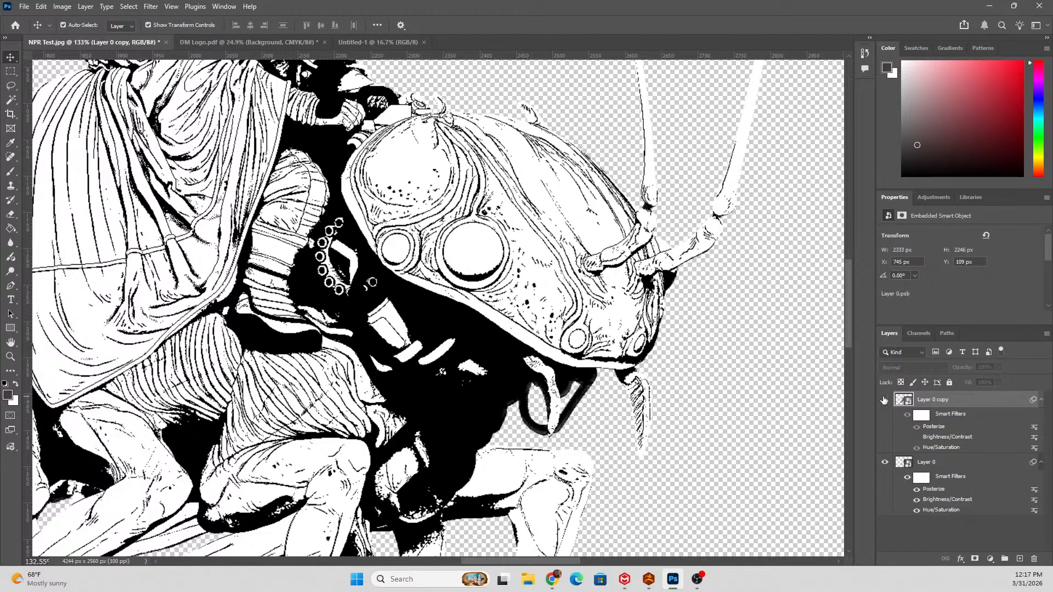
pyautogui.click(884, 400)
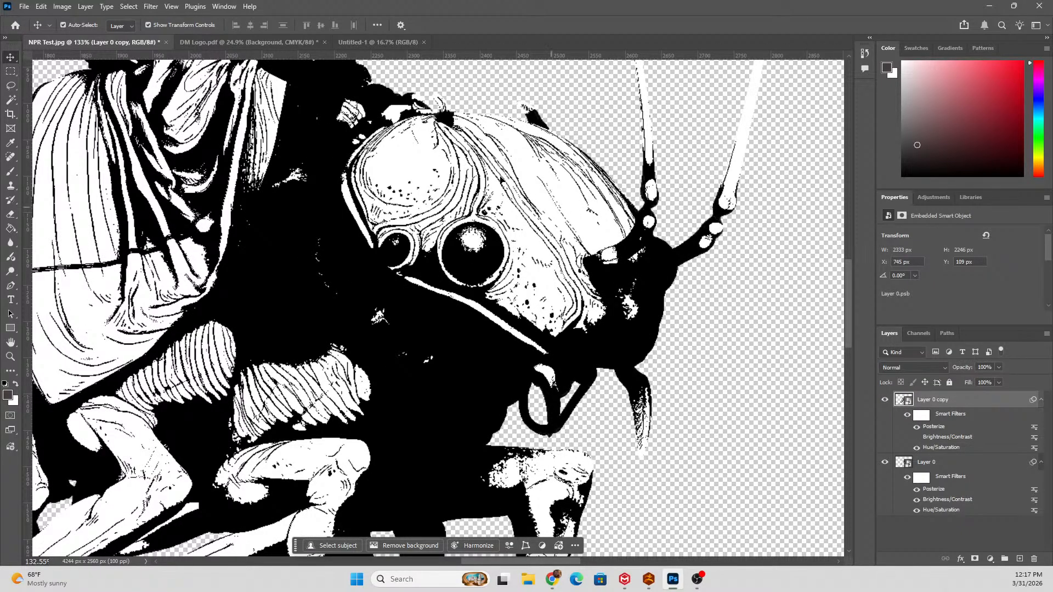
pyautogui.scroll(-3, 299, 246)
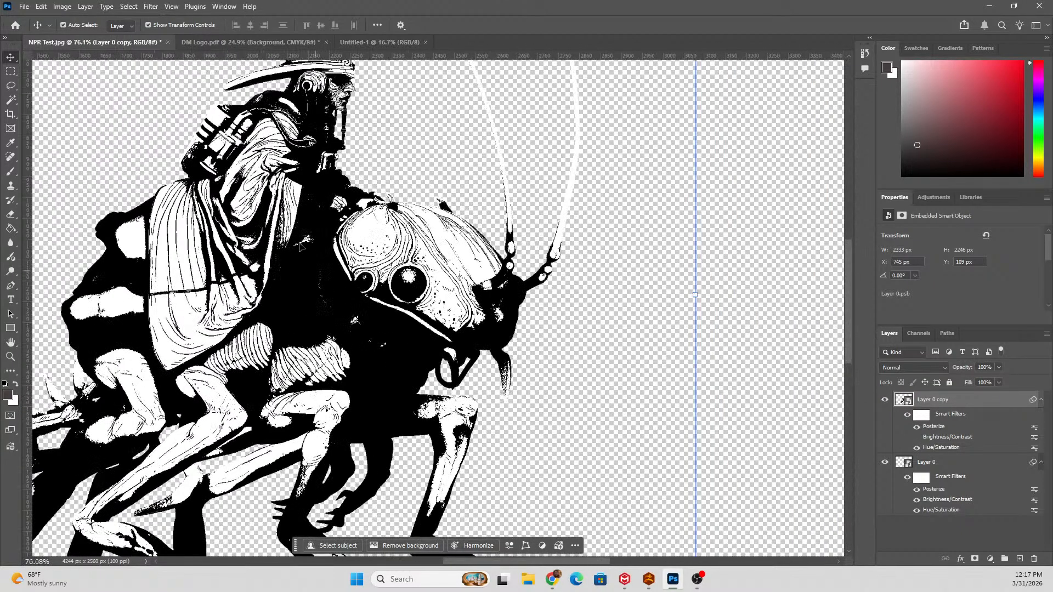
pyautogui.click(885, 400)
pyautogui.click(504, 295)
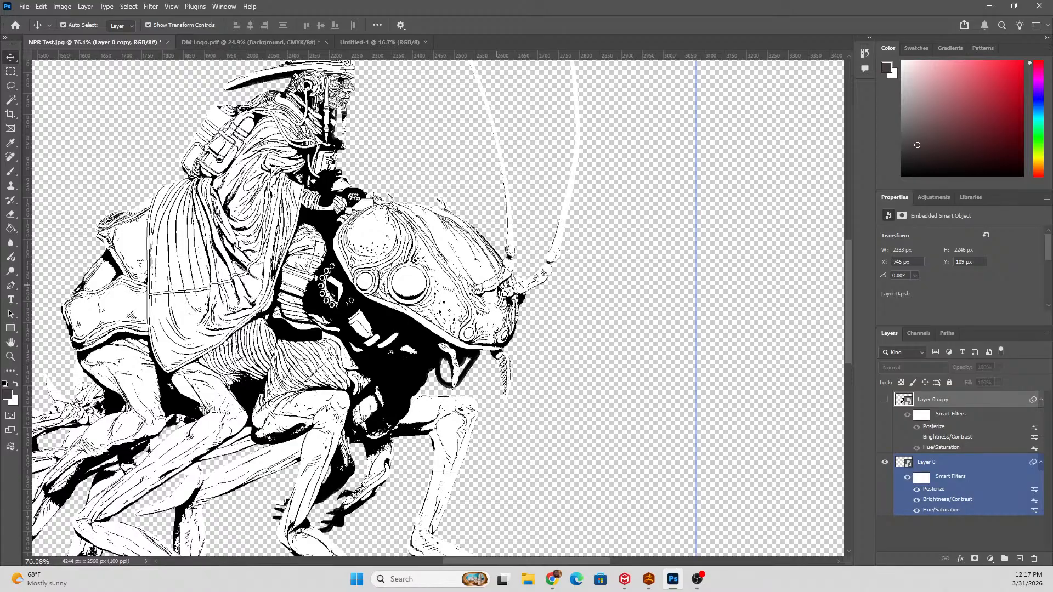
pyautogui.click(885, 400)
pyautogui.scroll(-5, 304, 304)
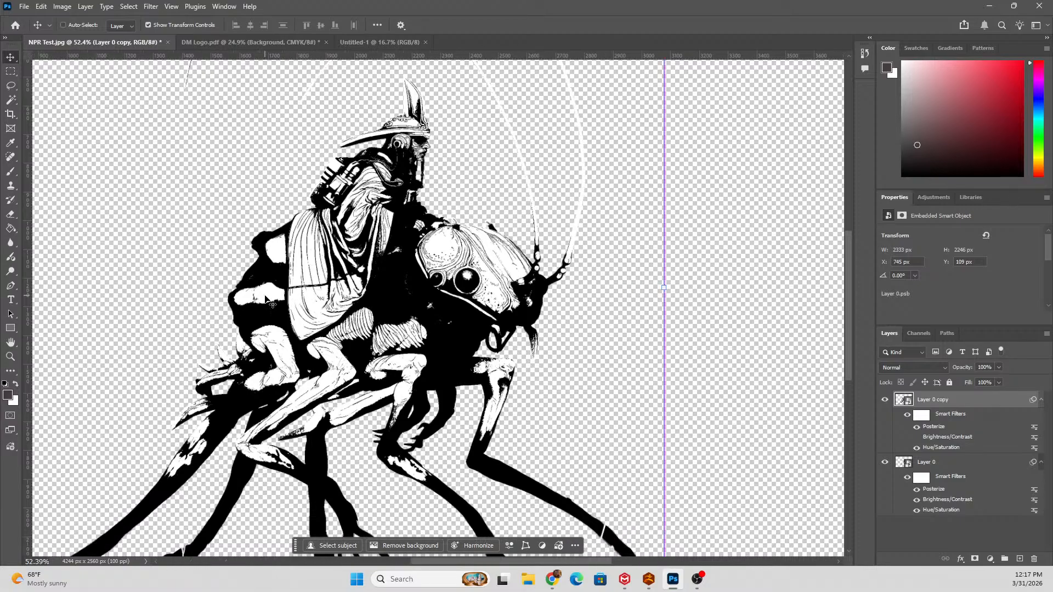
pyautogui.scroll(3, 303, 303)
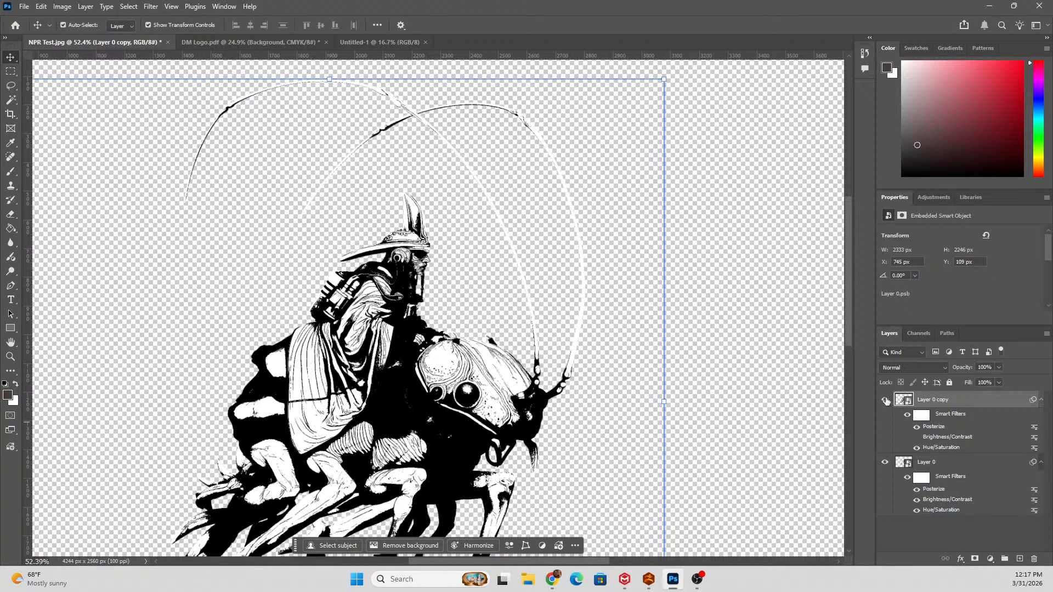
pyautogui.click(885, 401)
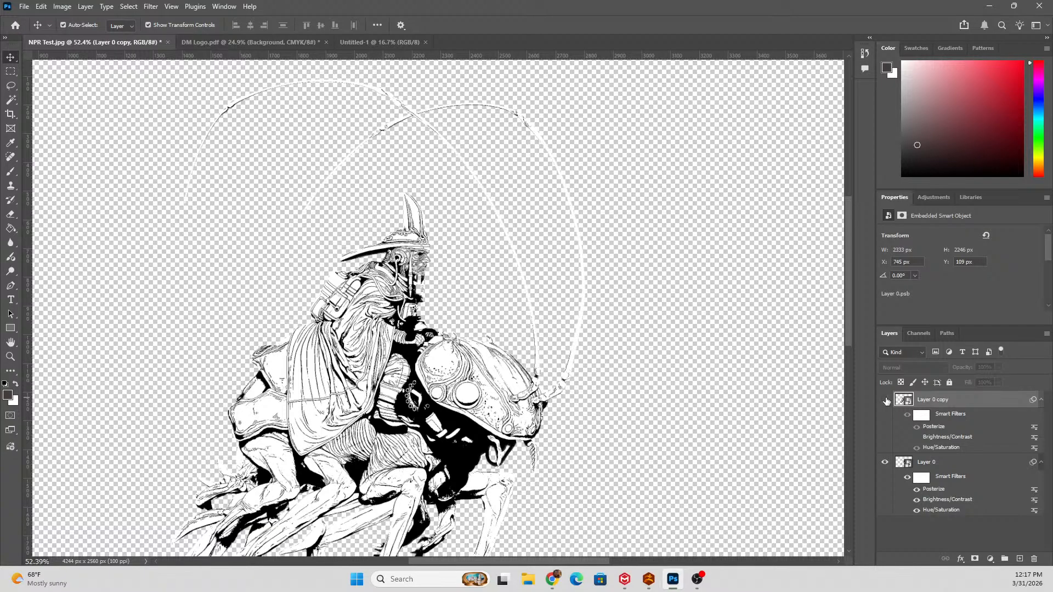
pyautogui.click(885, 400)
pyautogui.click(885, 400)
pyautogui.click(885, 400)
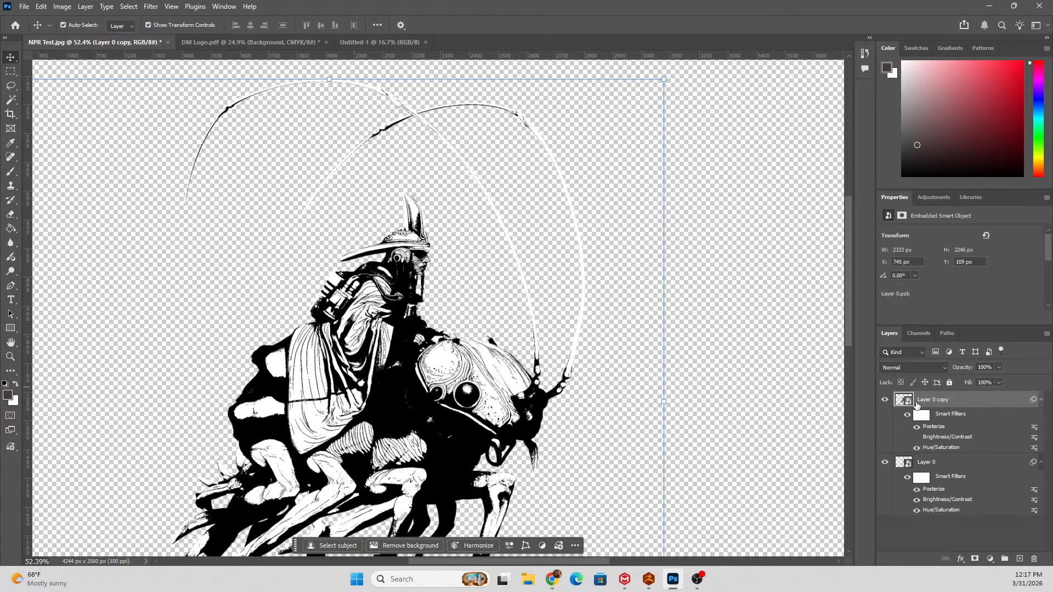
# Delete the duplicate layer whose Brightness/Contrast filter is turned off.
pyautogui.press('Delete')
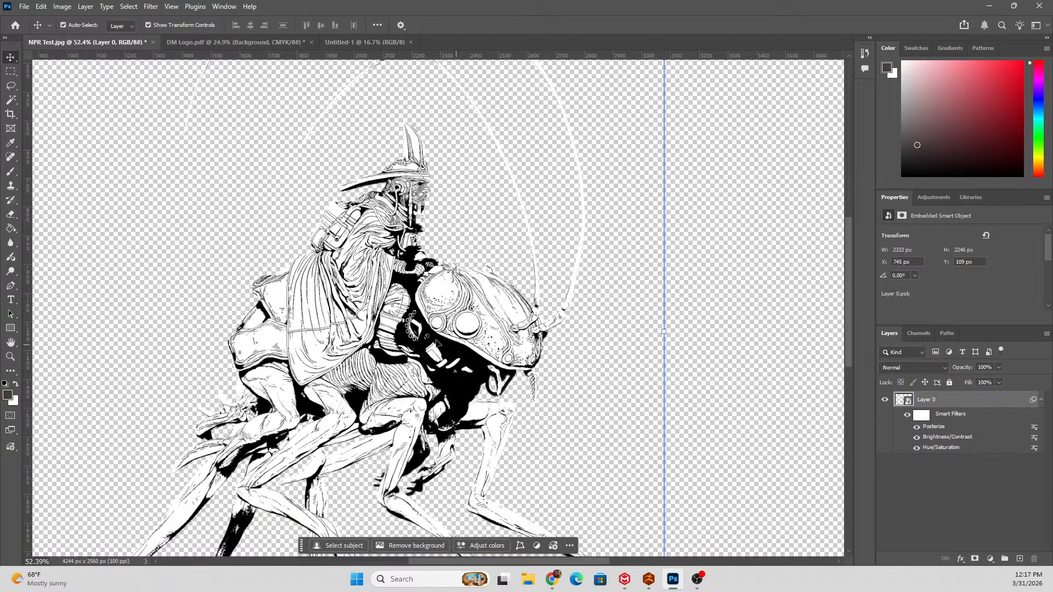
pyautogui.scroll(5, 356, 382)
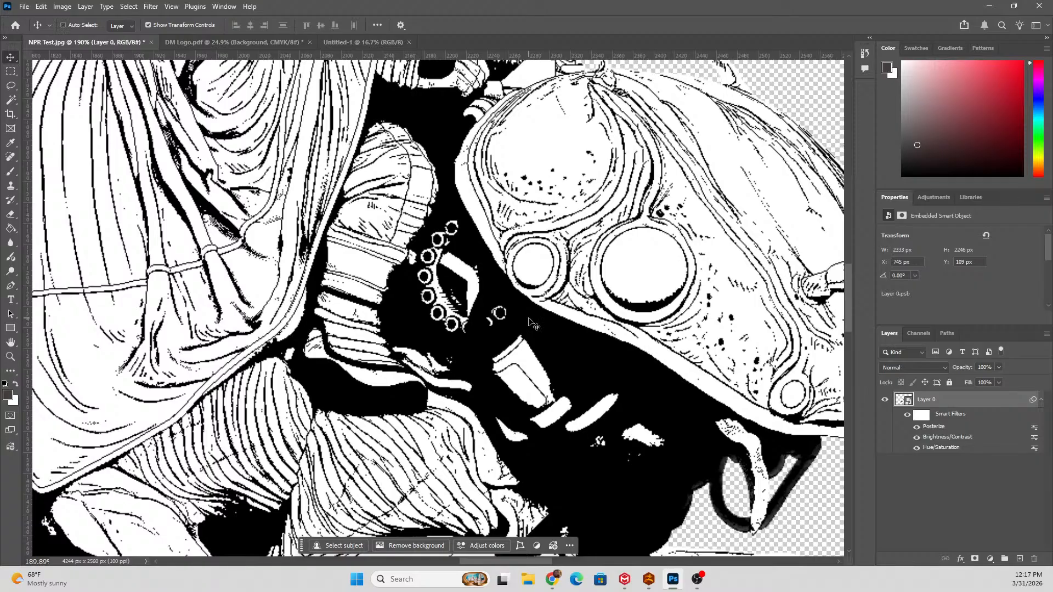
pyautogui.hotkey('ctrl', 'j')
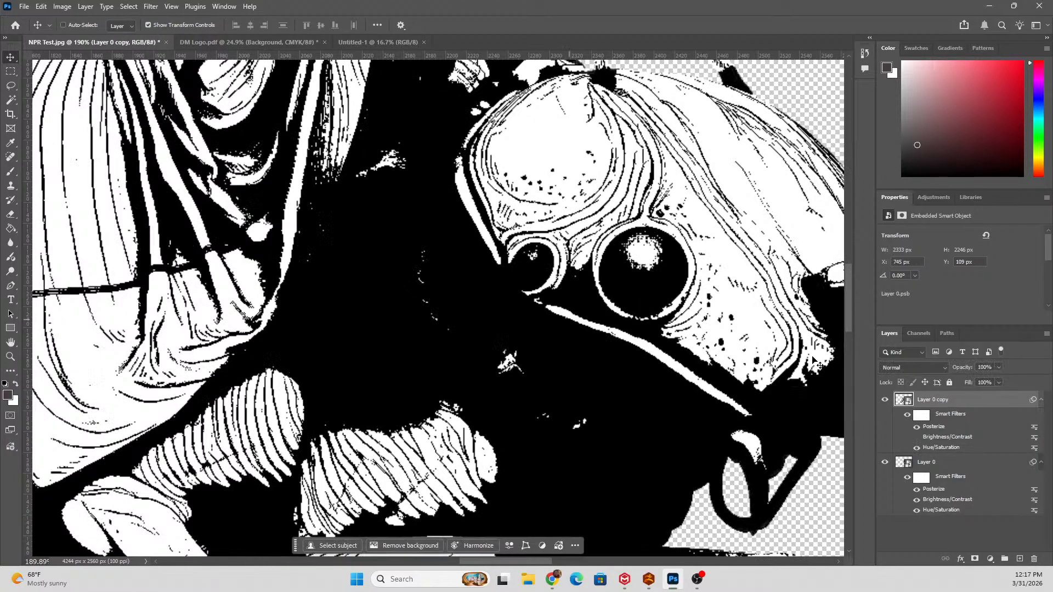
pyautogui.press('Delete')
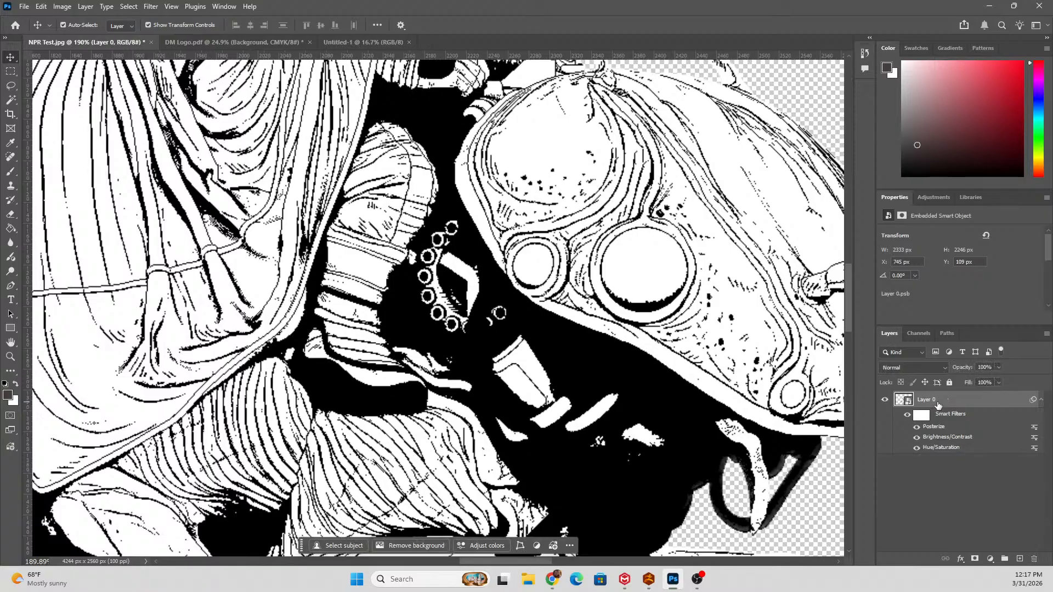
# Toggle all smart filters to check the original colors, and turn off the Brightness/Contrast and Posterize filters.
pyautogui.click(908, 415)
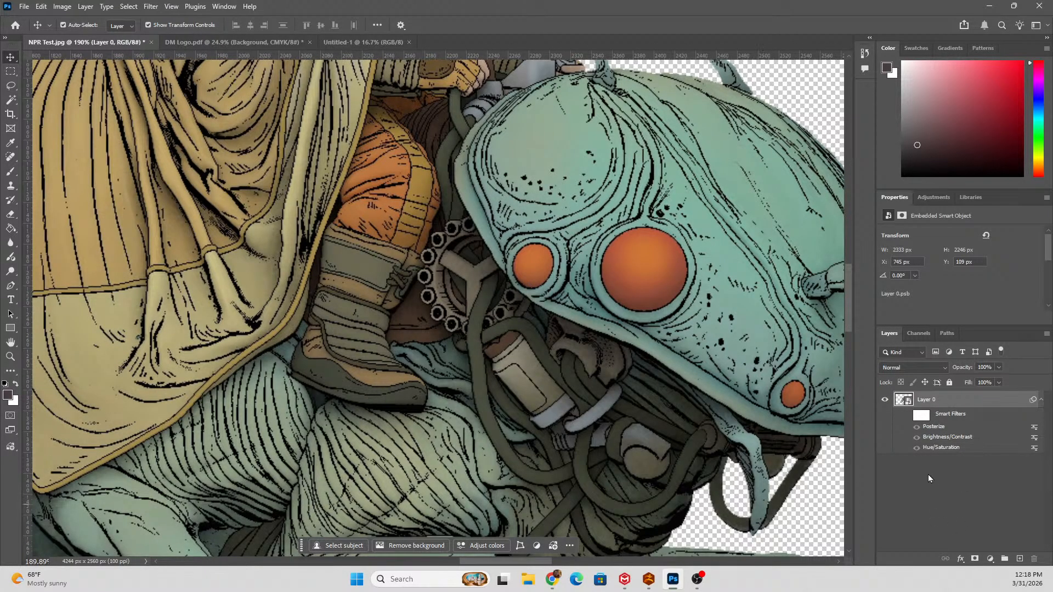
pyautogui.click(908, 416)
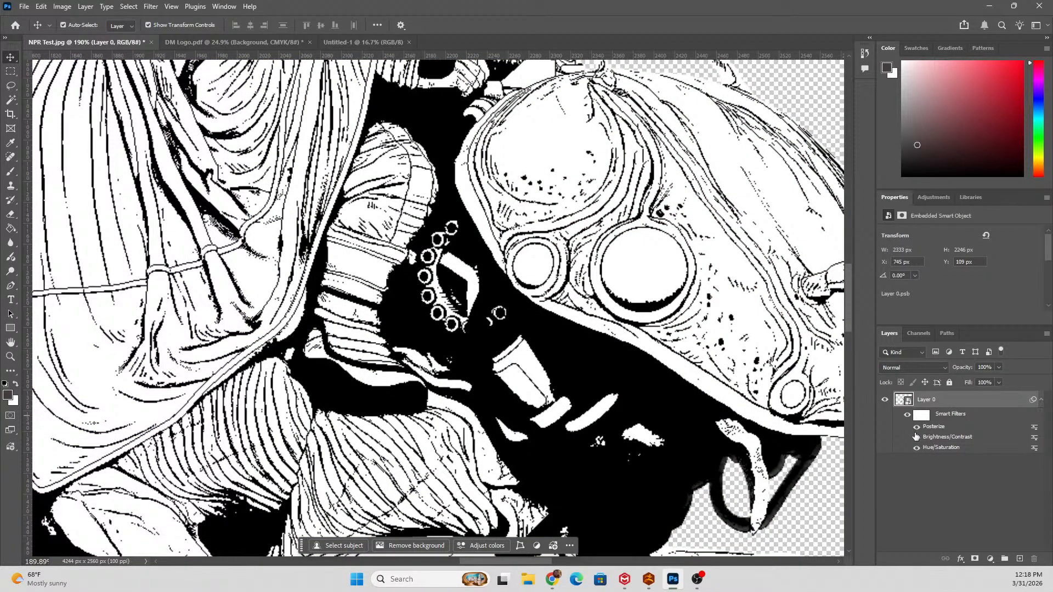
pyautogui.click(916, 436)
pyautogui.click(916, 427)
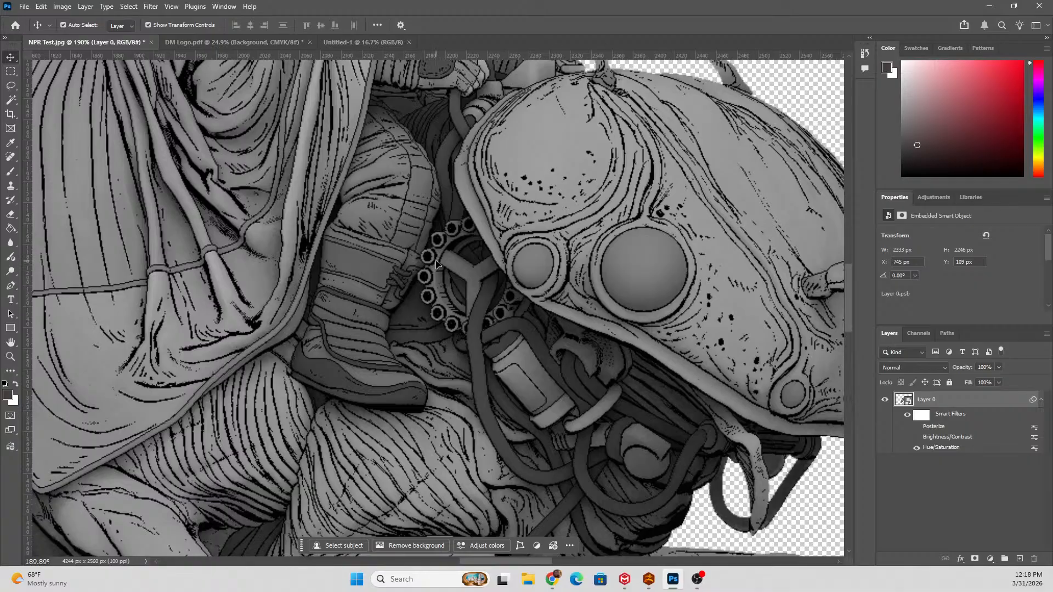
pyautogui.scroll(-5, 445, 274)
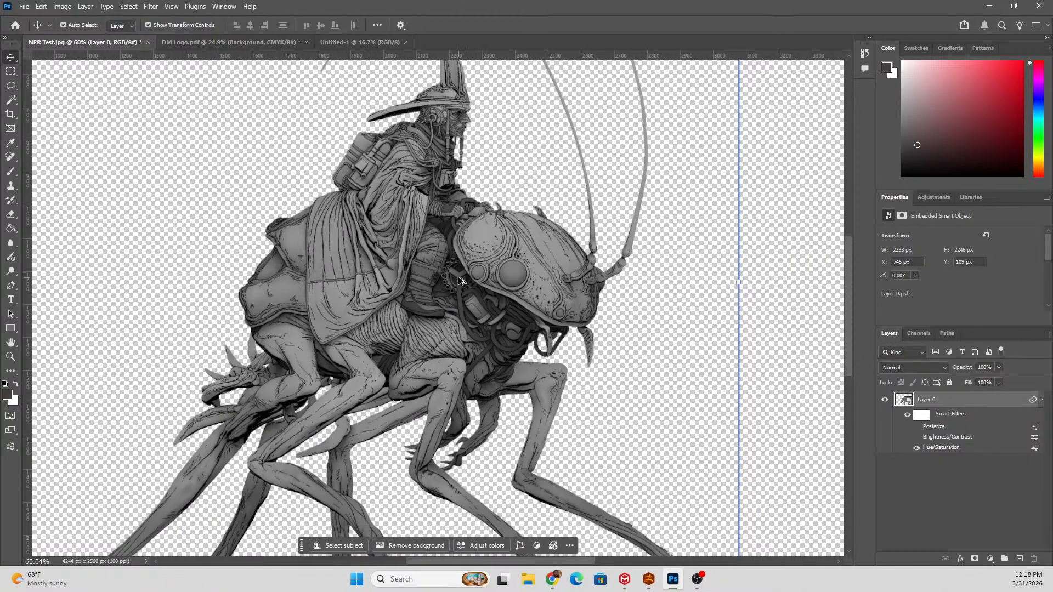
pyautogui.scroll(3, 466, 294)
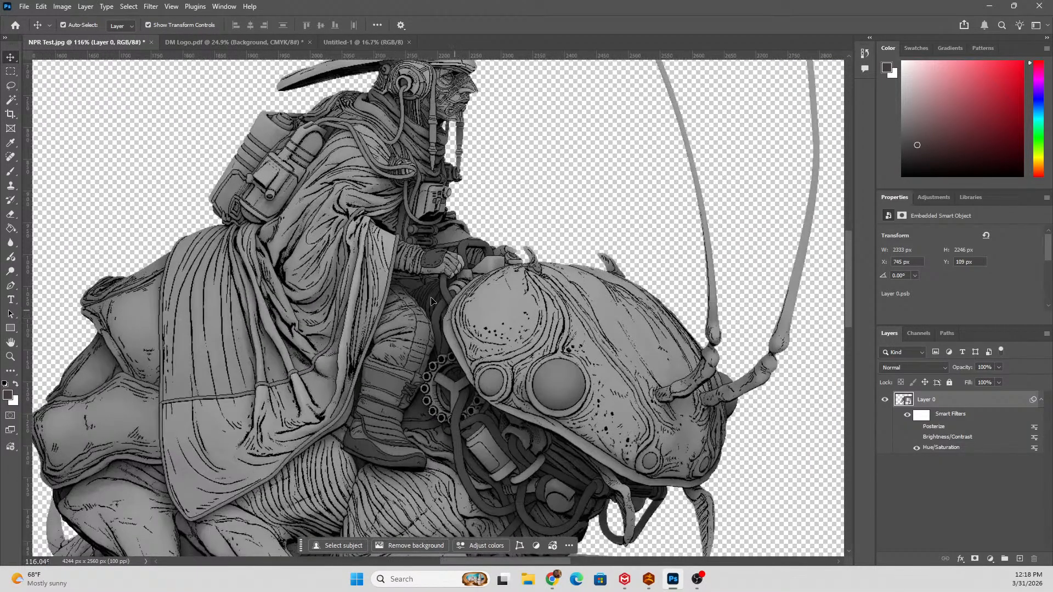
# Turn the Brightness/Contrast filter back on and examine the shaded gray artwork with Posterize off.
pyautogui.click(917, 437)
pyautogui.scroll(-2, 300, 207)
pyautogui.scroll(-5, 299, 206)
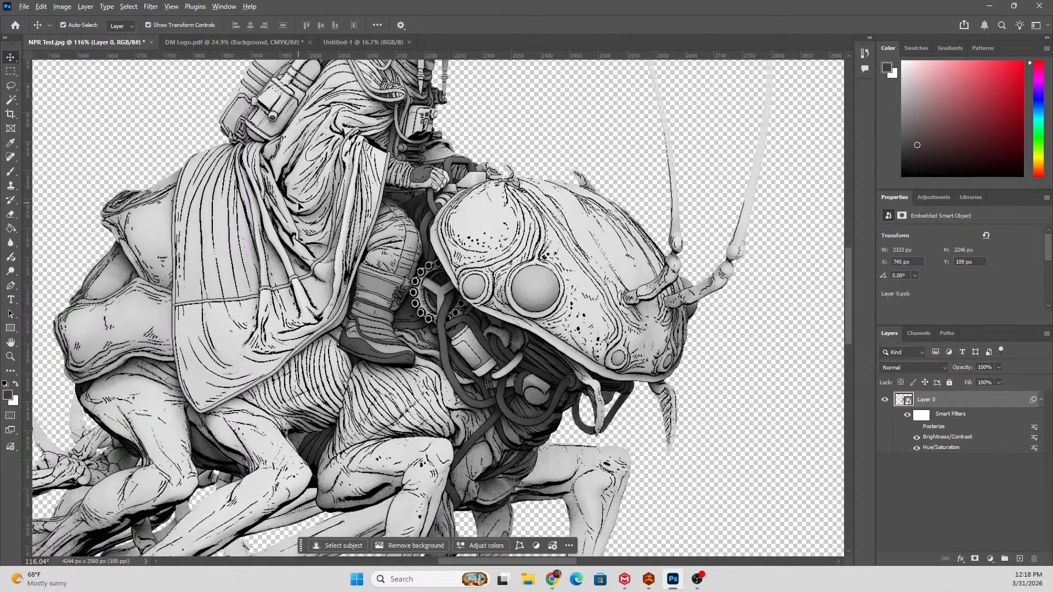
pyautogui.scroll(4, 385, 262)
pyautogui.hscroll(-1, 385, 263)
pyautogui.hscroll(-2, 391, 268)
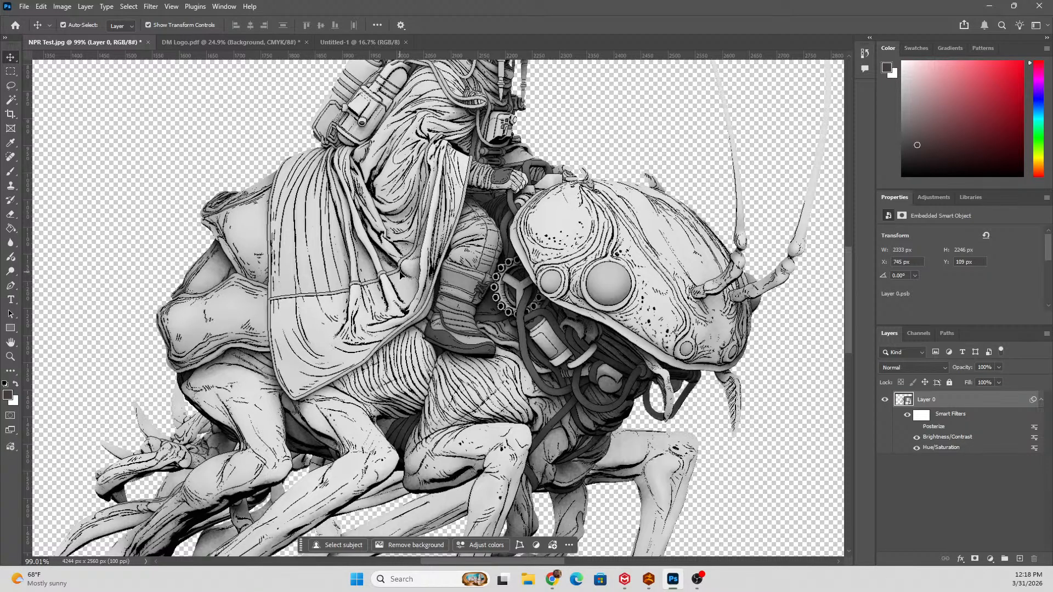
# Convert the image to Grayscale mode, rasterizing the smart object and discarding the color information.
pyautogui.click(70, 6)
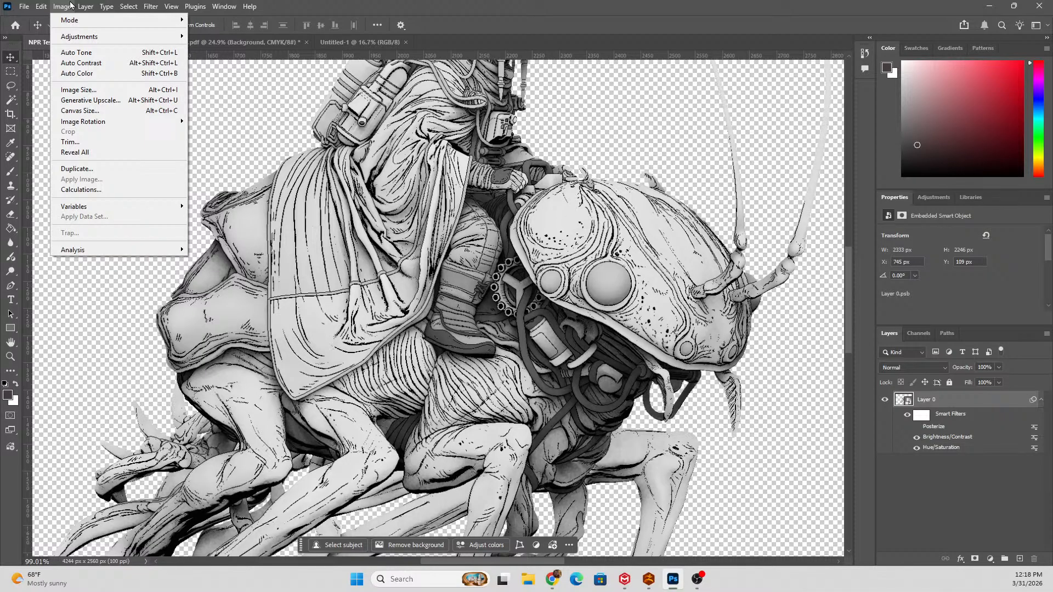
pyautogui.moveTo(68, 21)
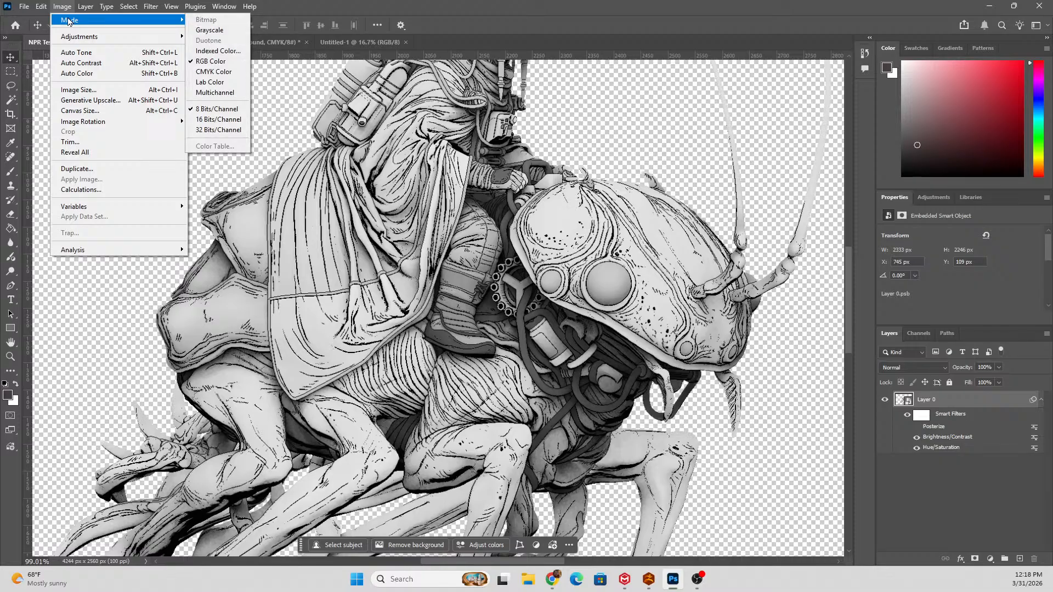
pyautogui.click(237, 35)
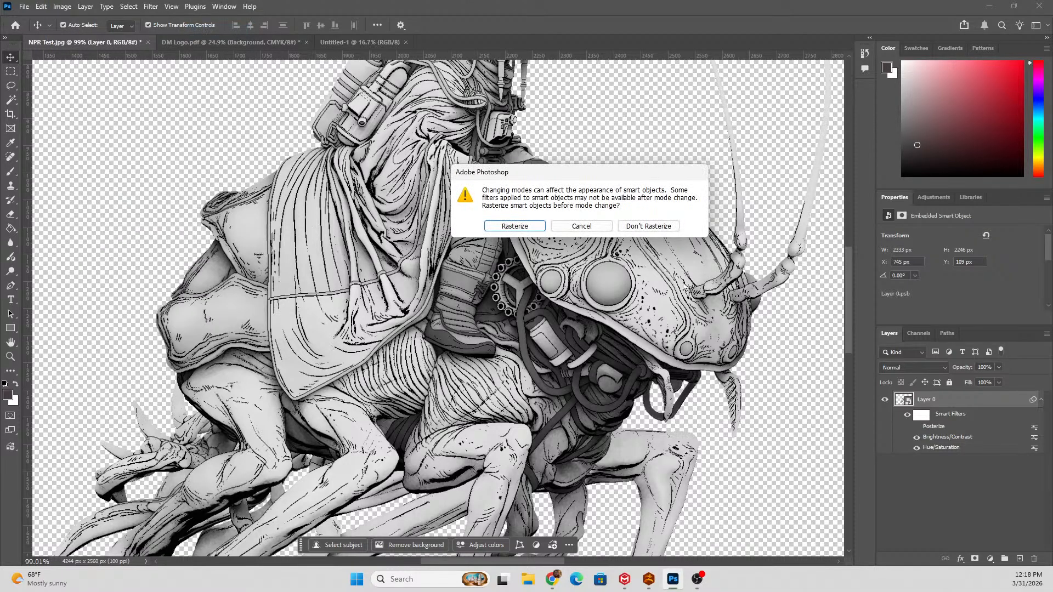
pyautogui.click(523, 232)
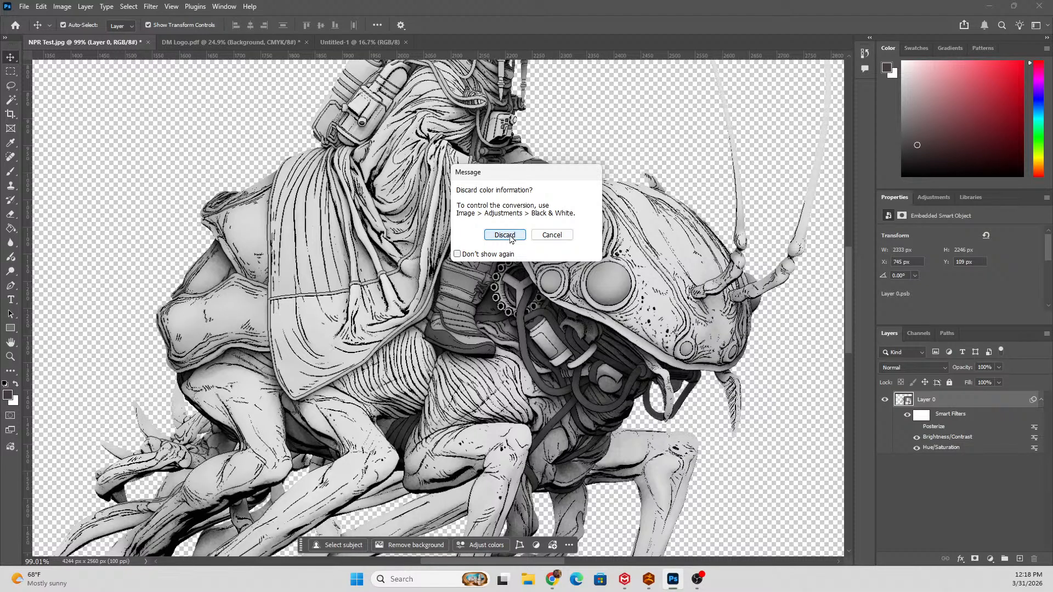
pyautogui.click(510, 238)
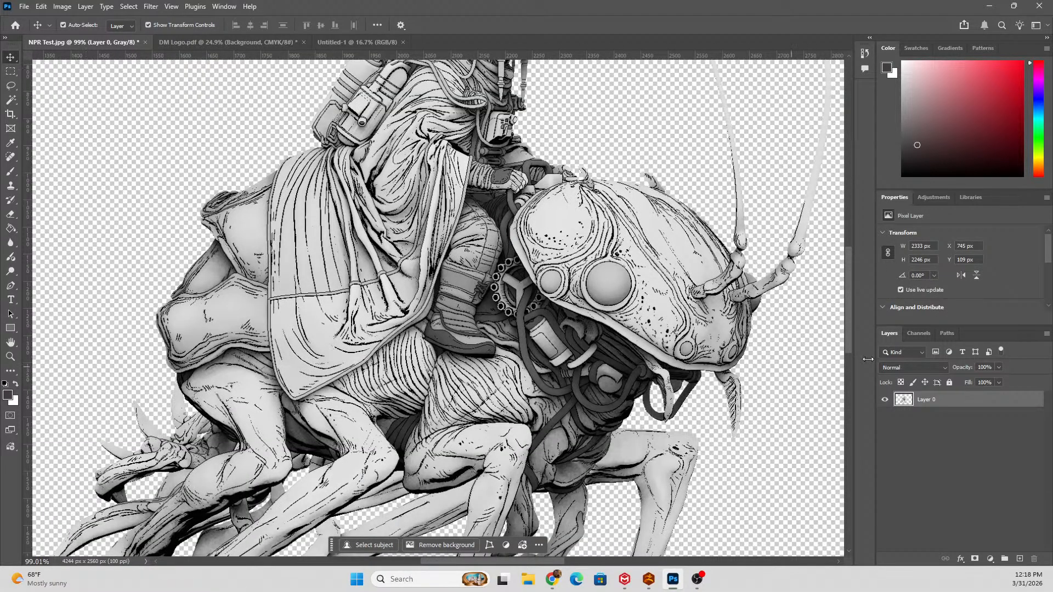
# Convert the grayscale image to Bitmap mode with flattened layers, 300 pixels/inch output and the Halftone Screen method.
pyautogui.click(61, 8)
pyautogui.moveTo(70, 23)
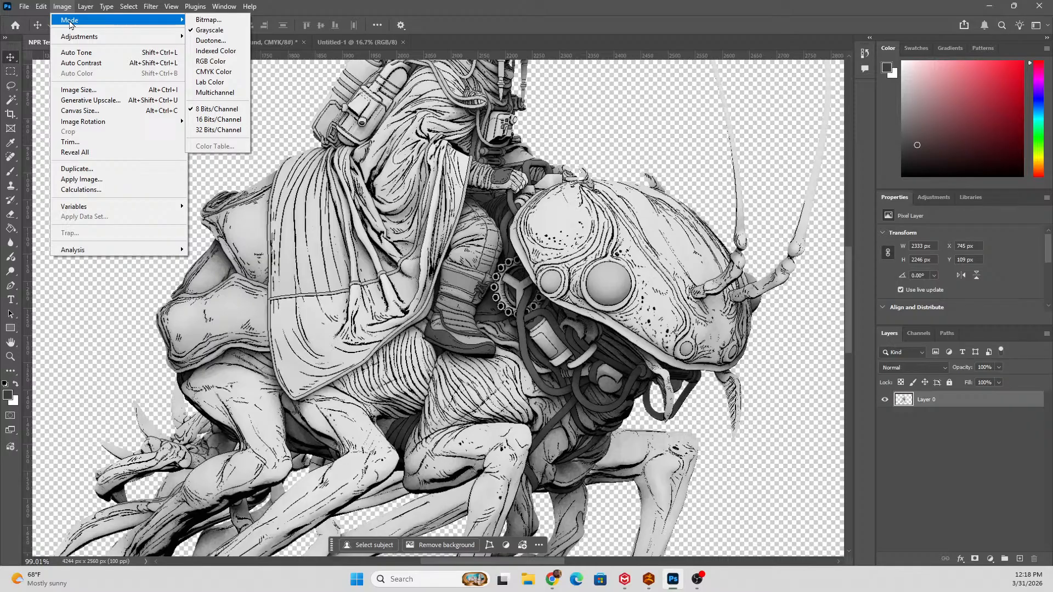
pyautogui.click(223, 8)
pyautogui.click(62, 8)
pyautogui.click(241, 21)
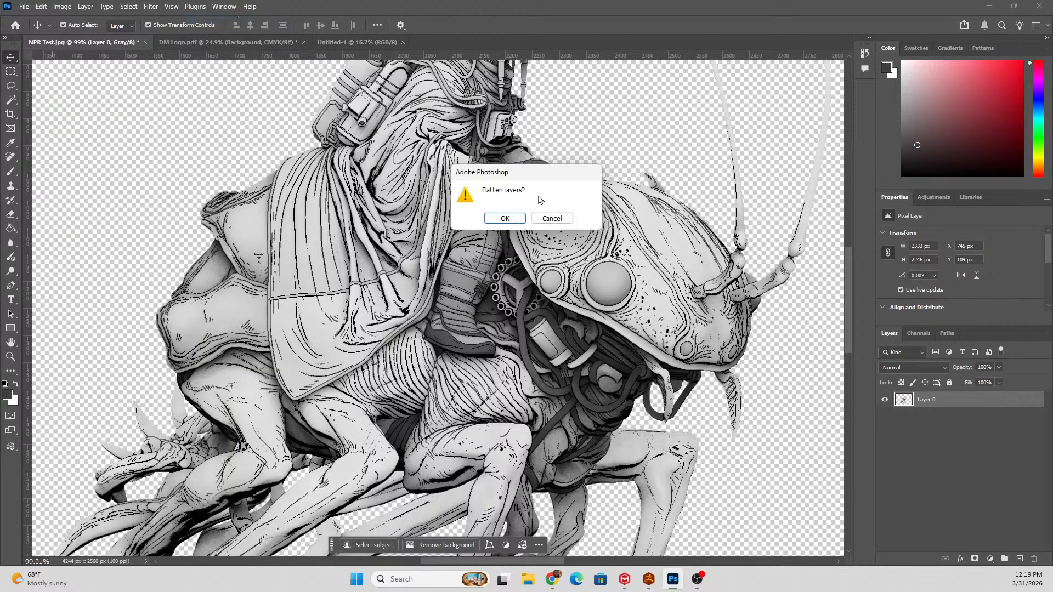
pyautogui.click(516, 218)
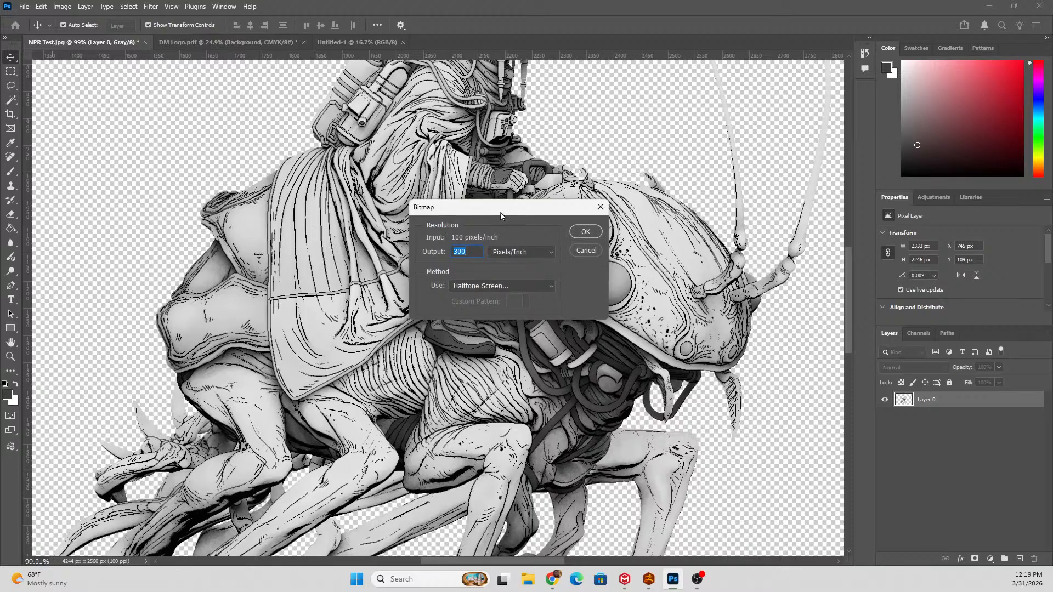
pyautogui.moveTo(458, 215); pyautogui.dragTo(453, 188)
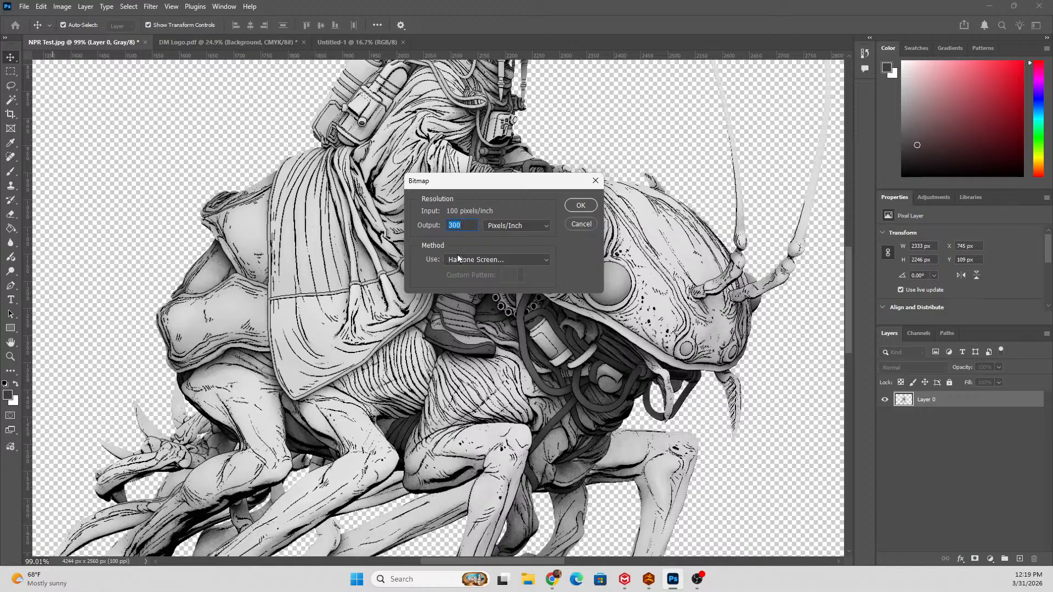
pyautogui.click(475, 261)
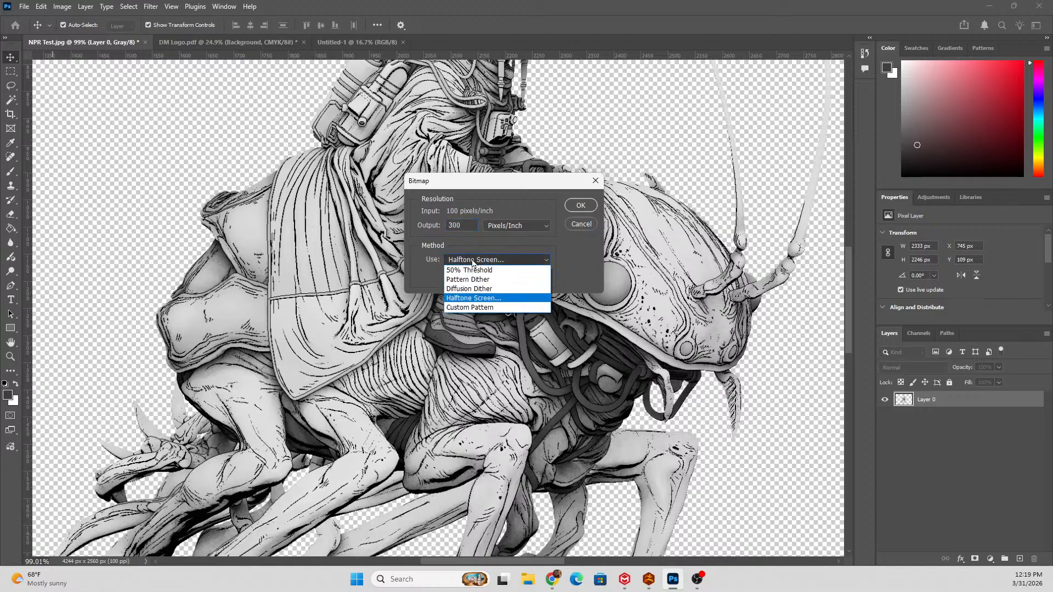
pyautogui.click(505, 299)
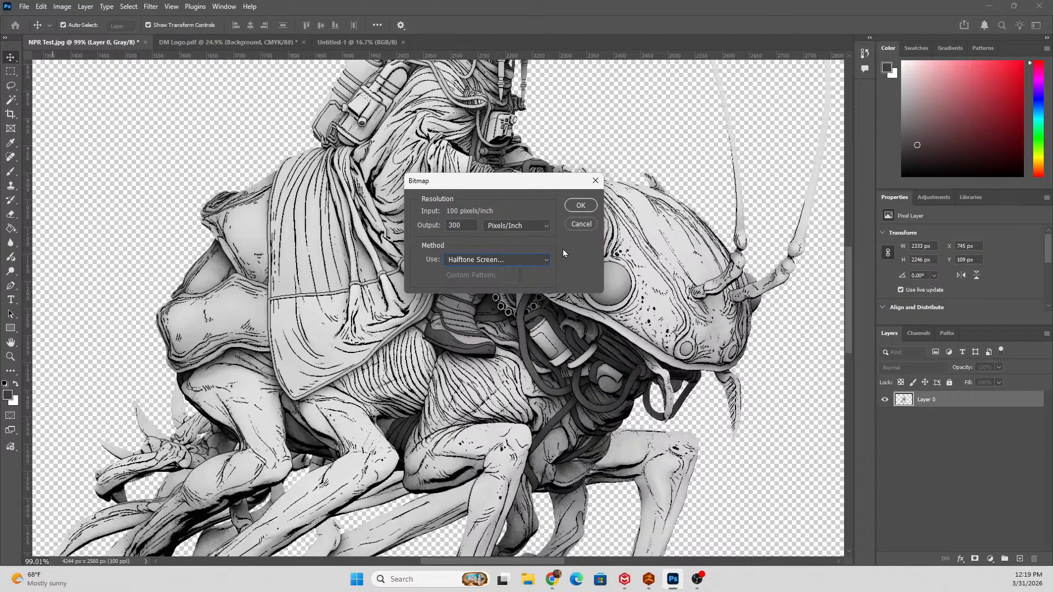
pyautogui.click(580, 206)
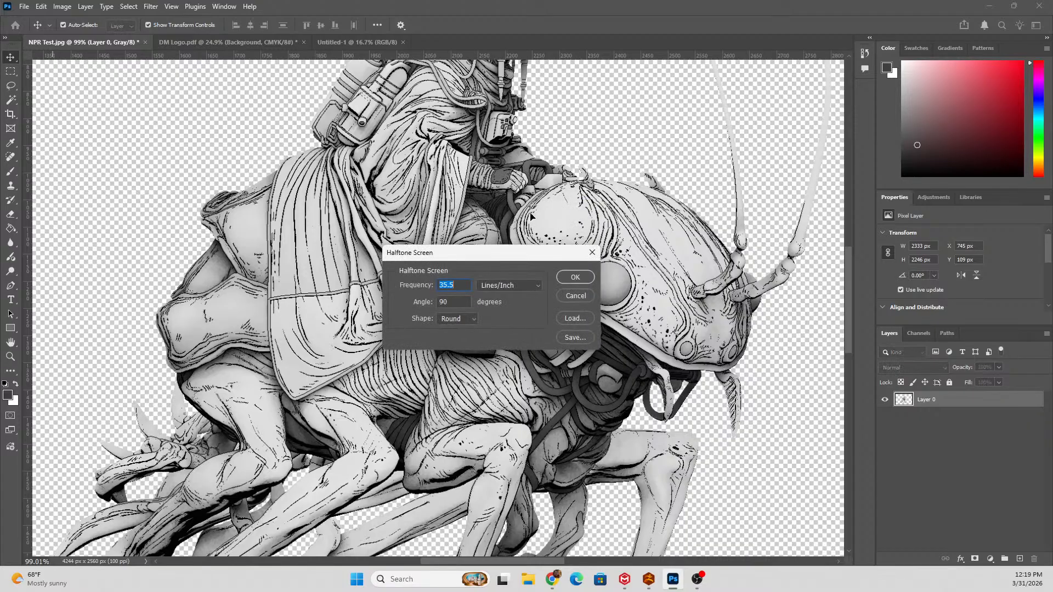
# Apply the halftone screen with a frequency of 35.5 lines/inch, a 90-degree angle and the Round shape.
pyautogui.moveTo(430, 242); pyautogui.dragTo(429, 146)
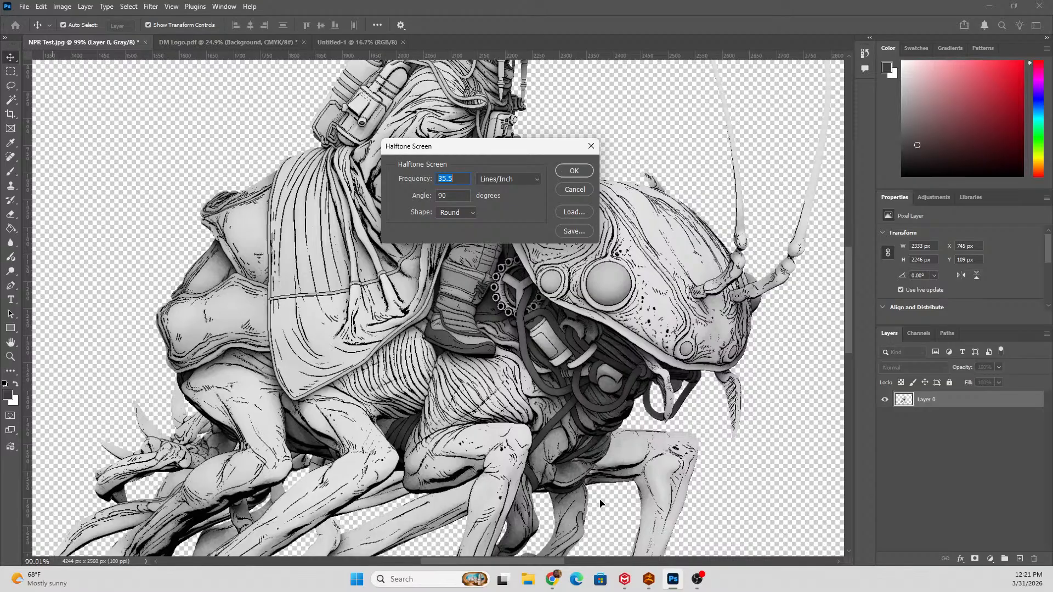
pyautogui.click(454, 213)
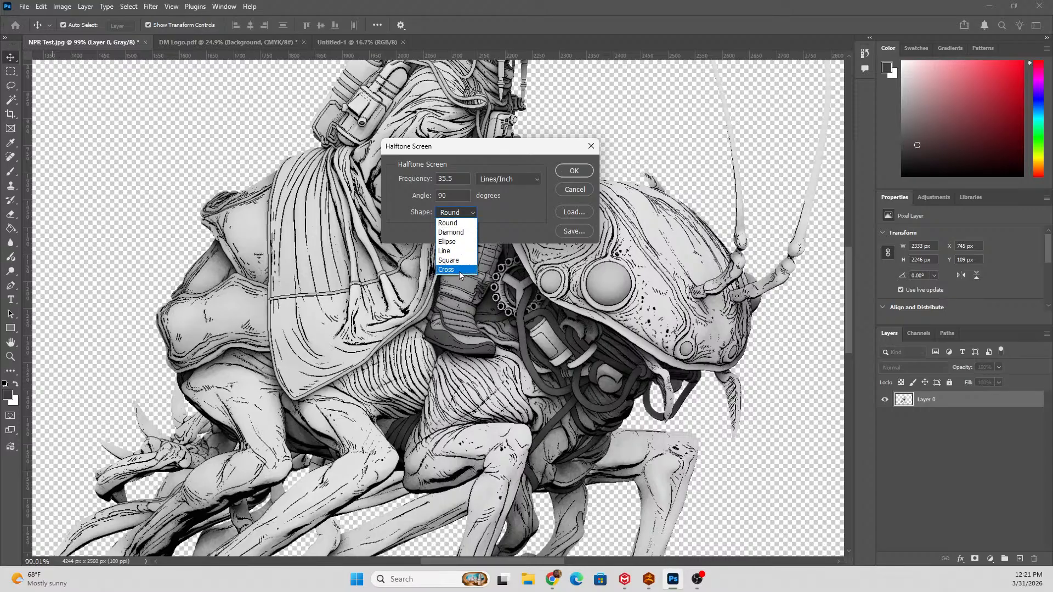
pyautogui.click(457, 223)
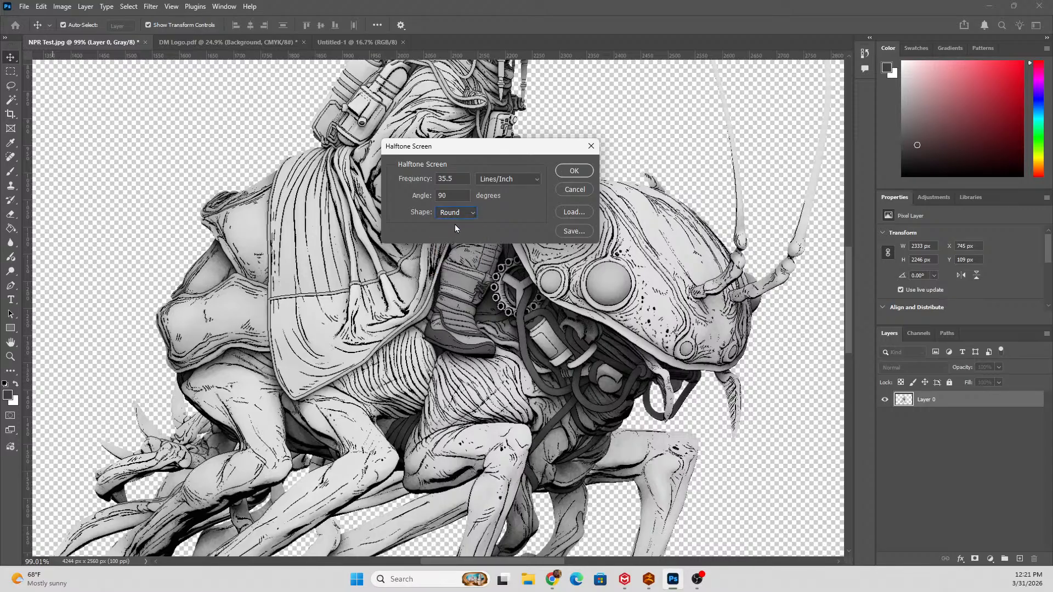
pyautogui.click(573, 171)
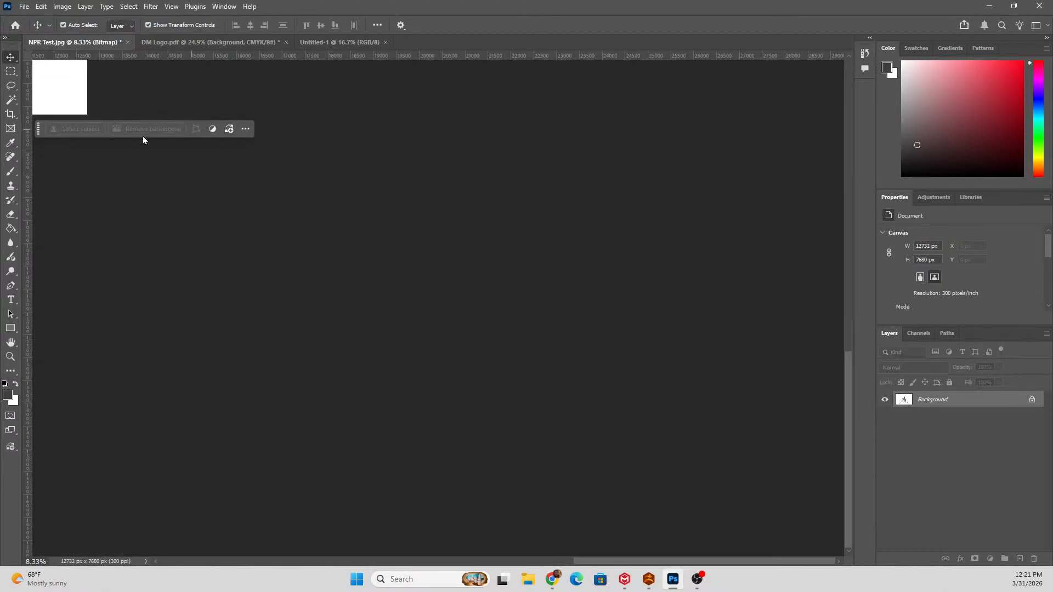
# Examine the round halftone dot pattern on the creature's head, harness and the rider's clothing up close.
pyautogui.scroll(10, 257, 112)
pyautogui.hscroll(-10, 255, 168)
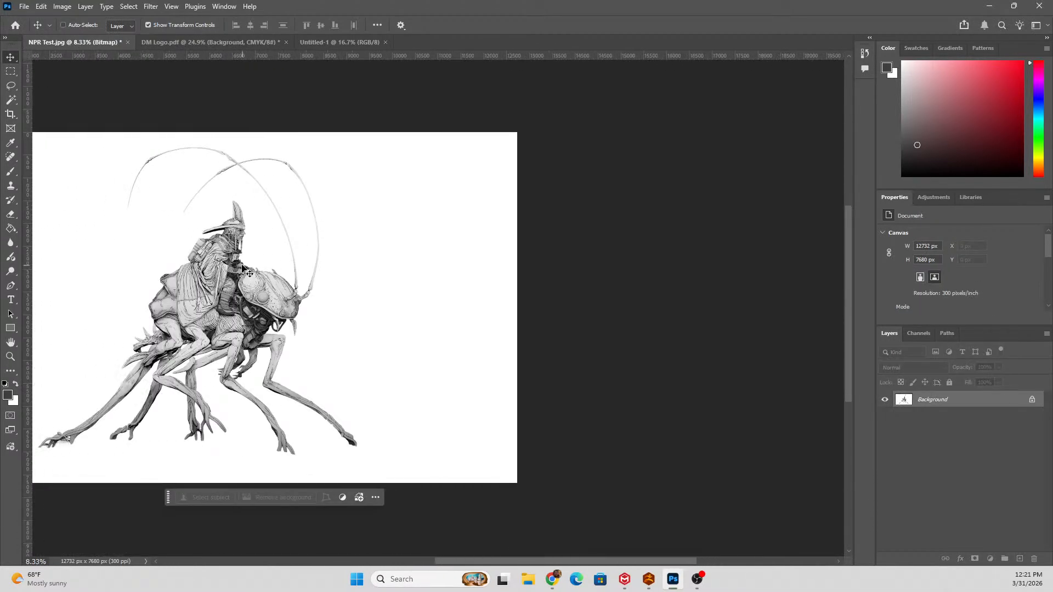
pyautogui.scroll(3, 395, 332)
pyautogui.scroll(4, 395, 332)
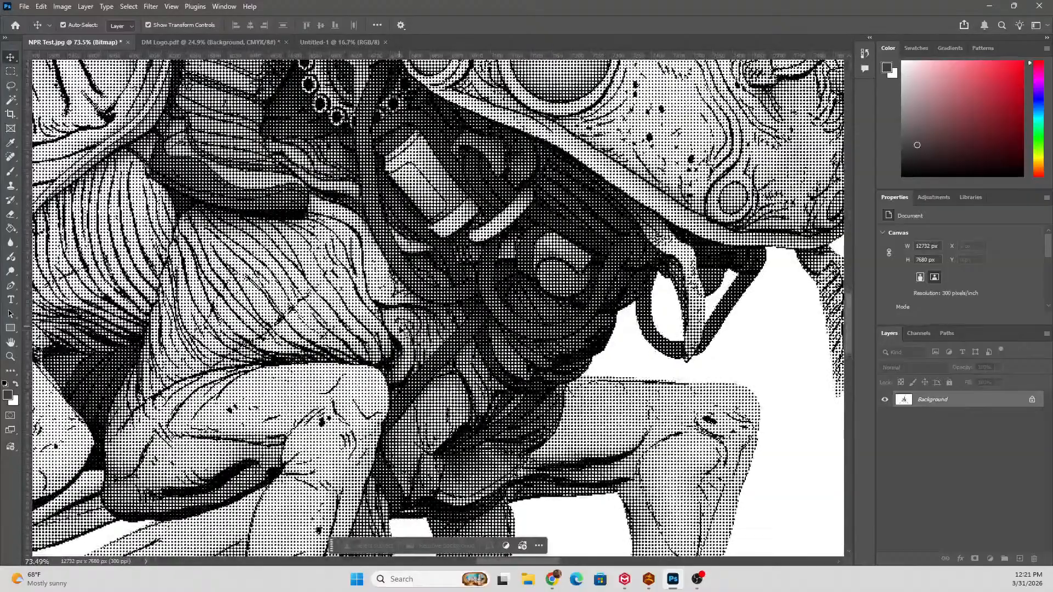
pyautogui.scroll(2, 370, 149)
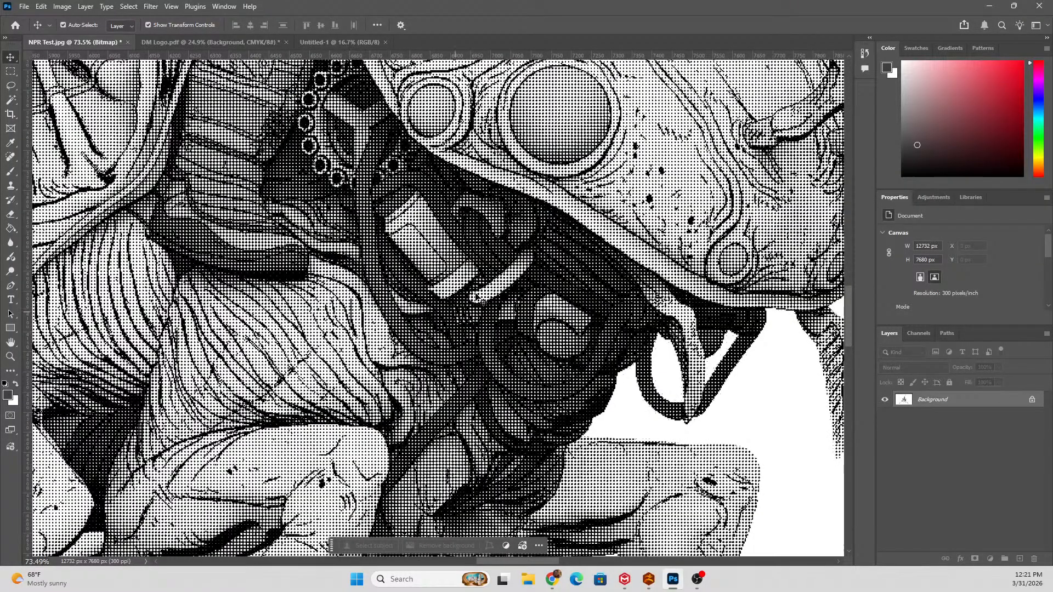
pyautogui.scroll(2, 457, 242)
pyautogui.scroll(5, 451, 291)
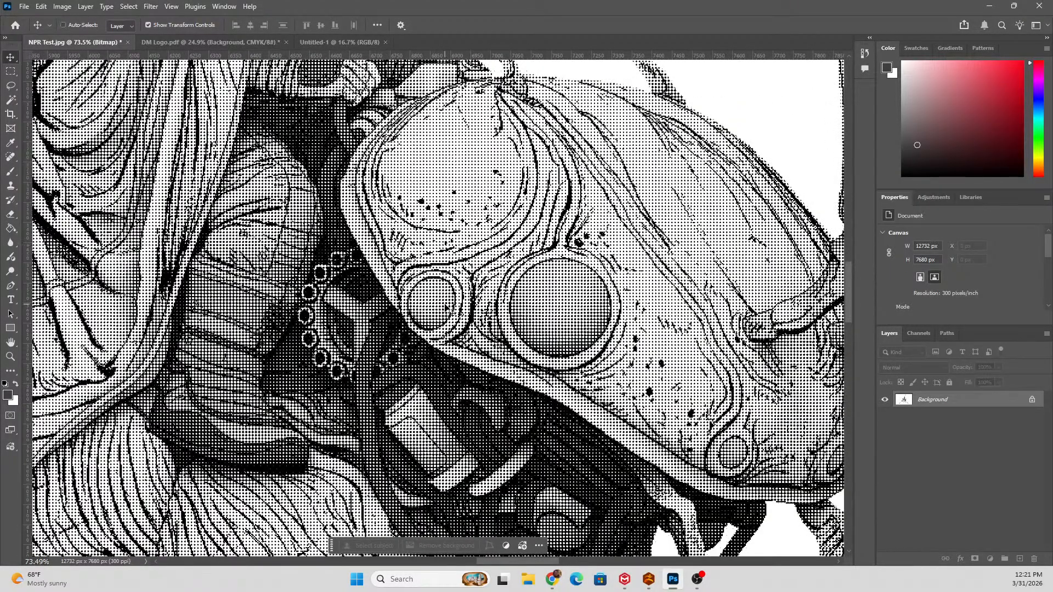
pyautogui.scroll(-3, 447, 313)
pyautogui.scroll(-2, 449, 312)
pyautogui.scroll(3, 388, 328)
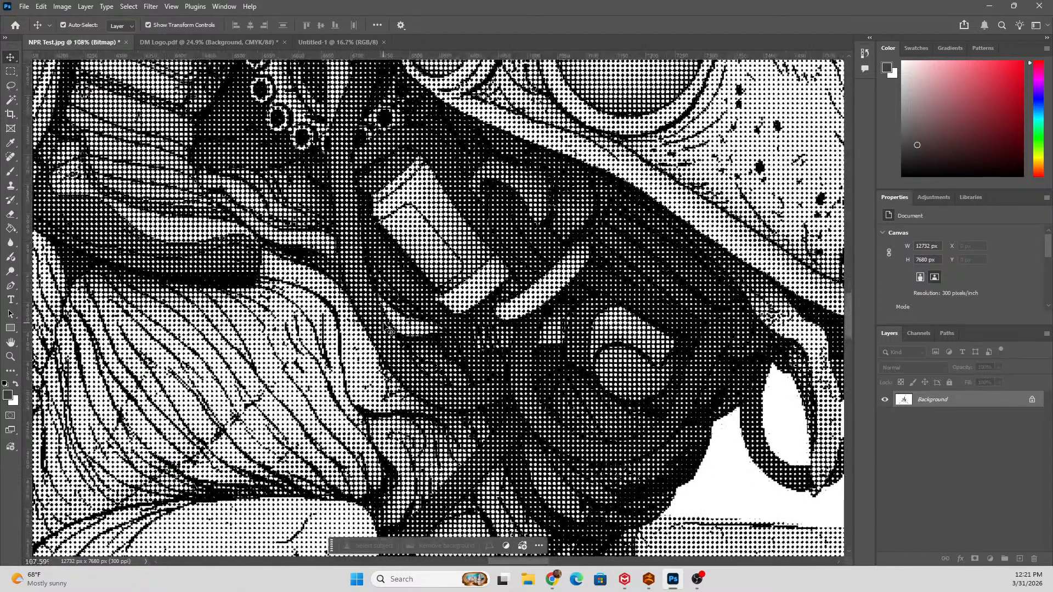
pyautogui.hscroll(-1, 404, 339)
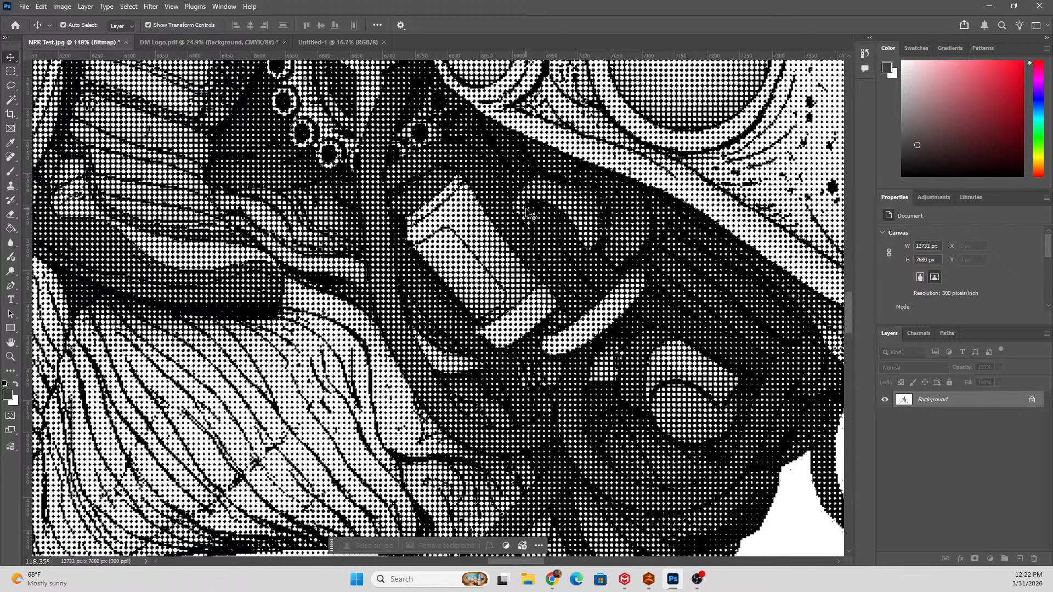
# Compare the individual round halftone dots at high magnification with how the shading reads from farther away.
pyautogui.scroll(4, 571, 201)
pyautogui.scroll(6, 539, 315)
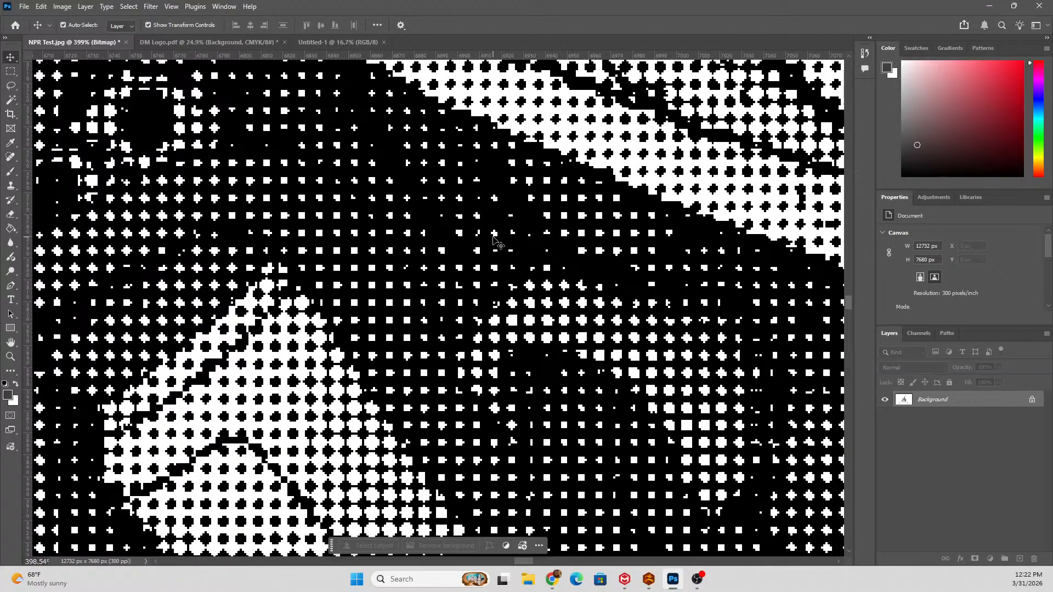
pyautogui.scroll(-8, 496, 241)
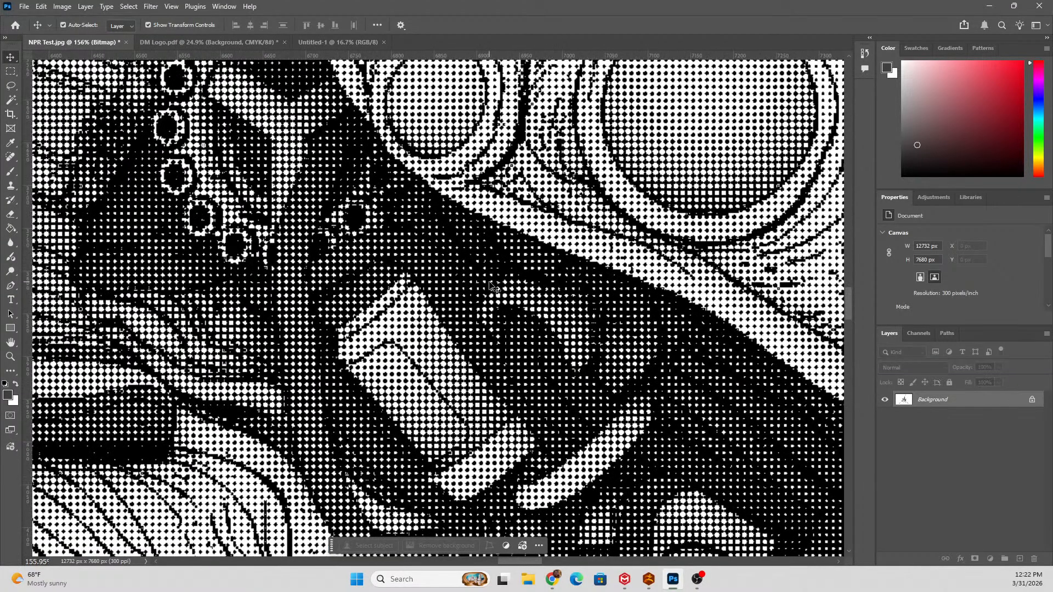
pyautogui.scroll(-5, 491, 285)
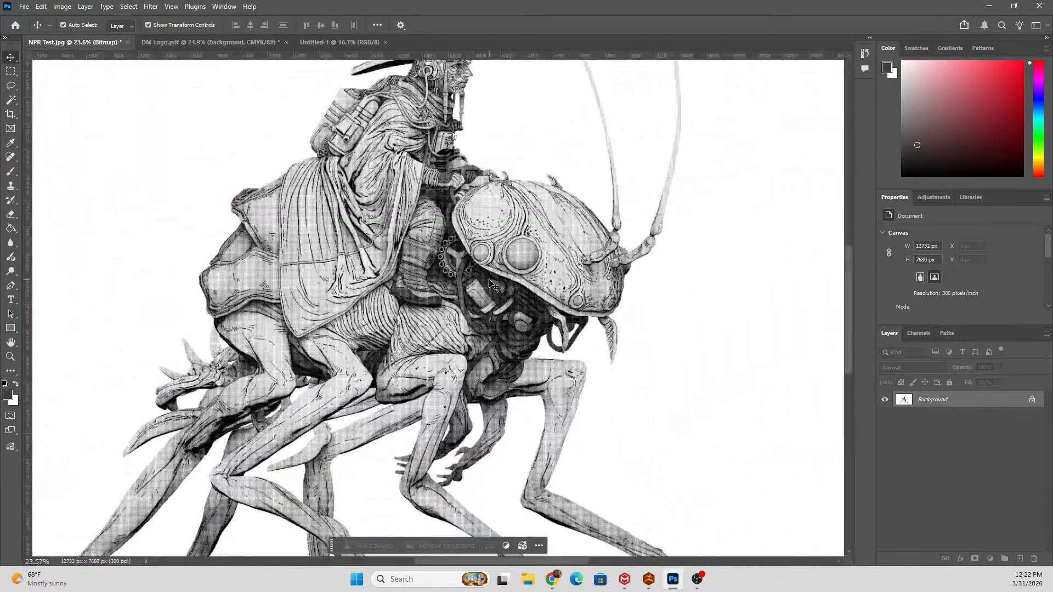
pyautogui.hscroll(-2, 494, 286)
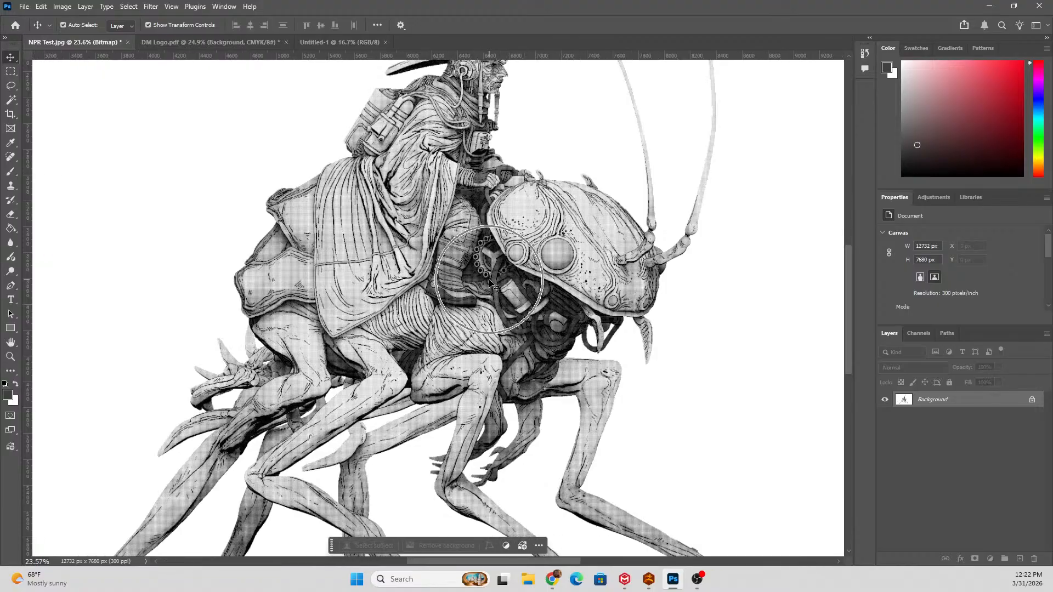
pyautogui.scroll(2, 501, 283)
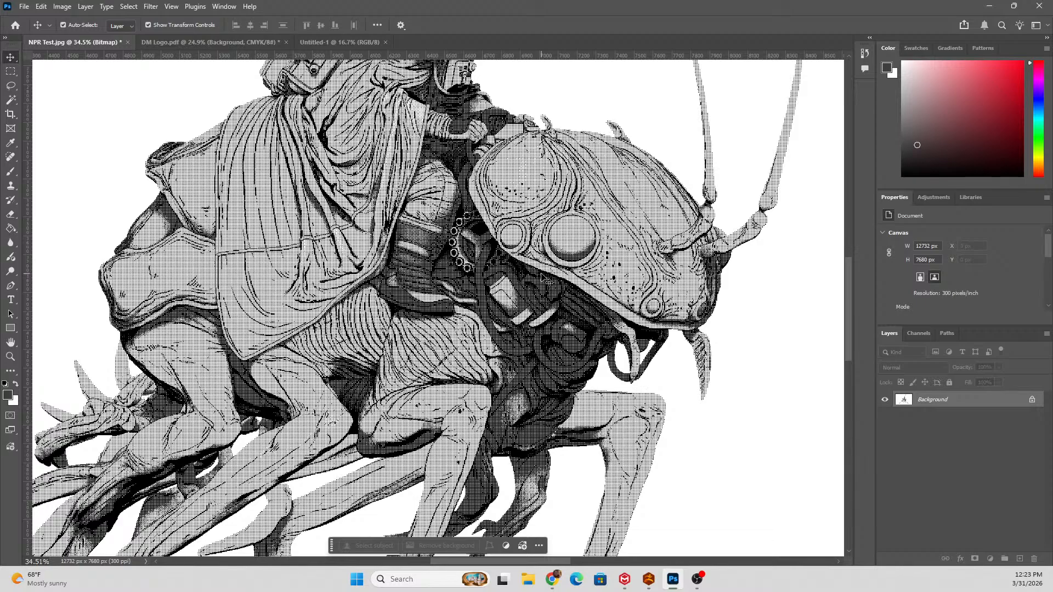
pyautogui.scroll(4, 543, 278)
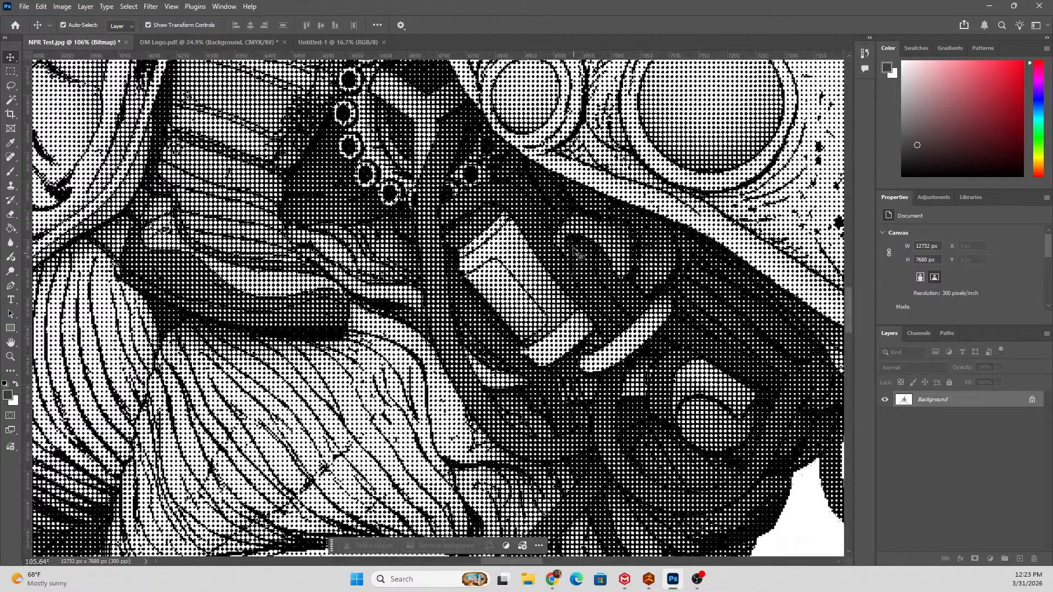
pyautogui.scroll(-1, 550, 226)
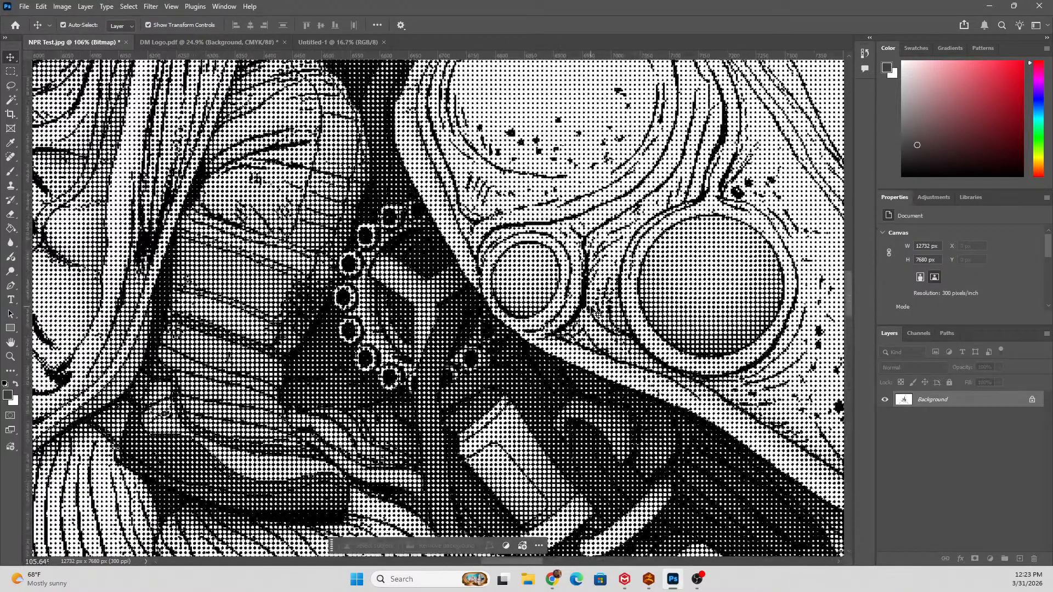
# Undo the round-dot Bitmap conversion and inspect the continuous gray shading of the artwork.
pyautogui.hotkey('ctrl', '0')
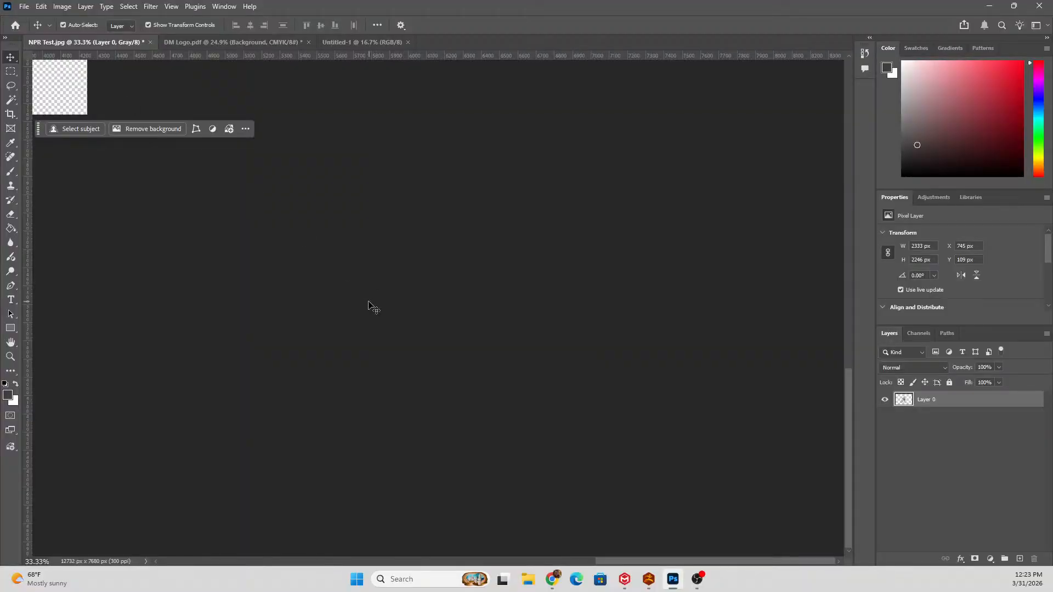
pyautogui.scroll(4, 371, 309)
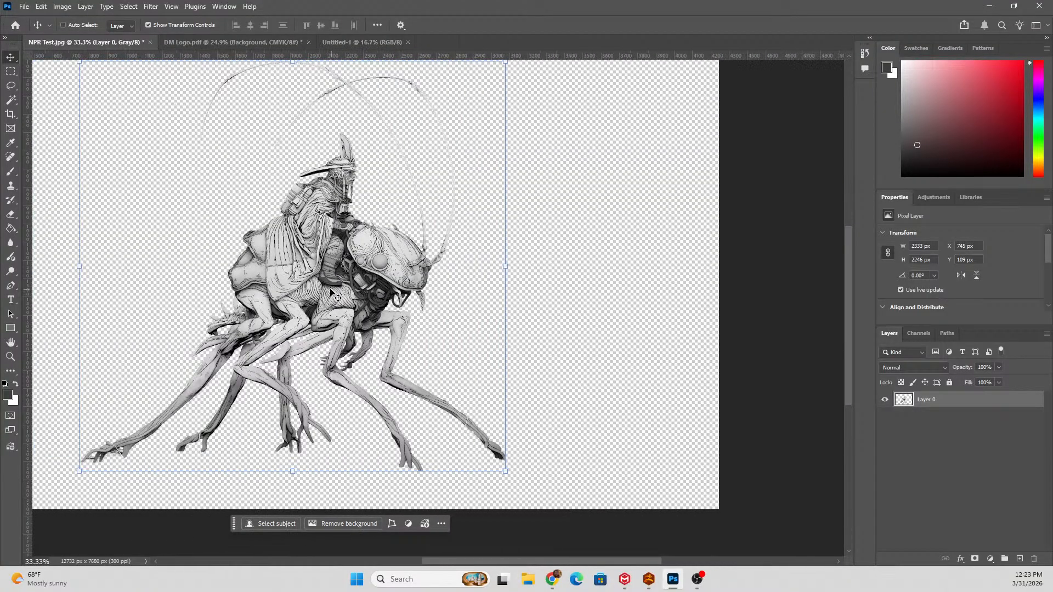
pyautogui.scroll(5, 408, 328)
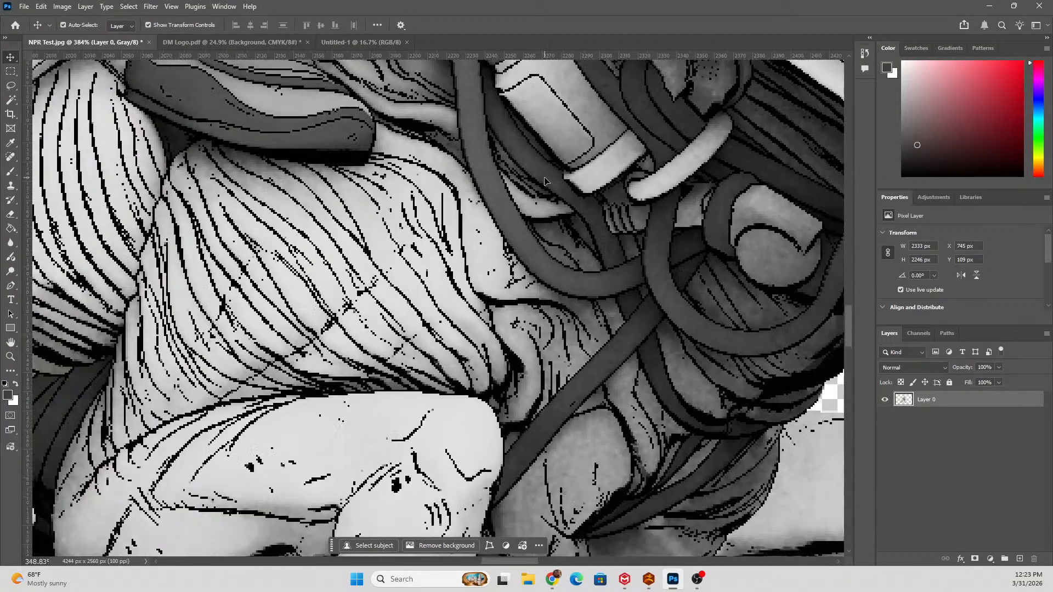
pyautogui.scroll(-3, 545, 181)
# Convert the grayscale artwork to Bitmap mode again, flattening layers and using 300 pixels/inch output with the Halftone Screen method.
pyautogui.click(85, 6)
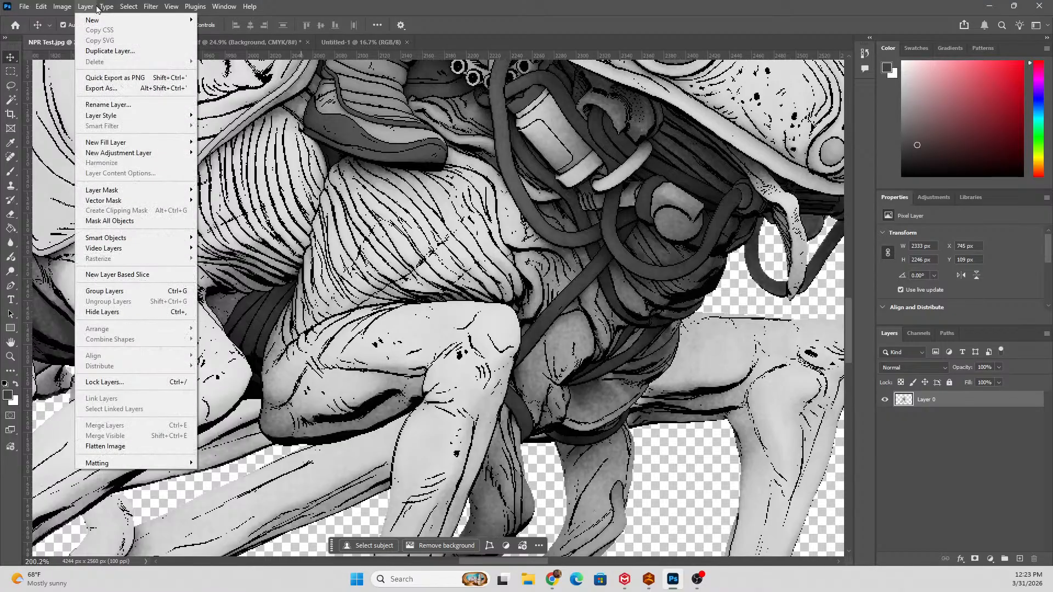
pyautogui.click(62, 6)
pyautogui.moveTo(70, 21)
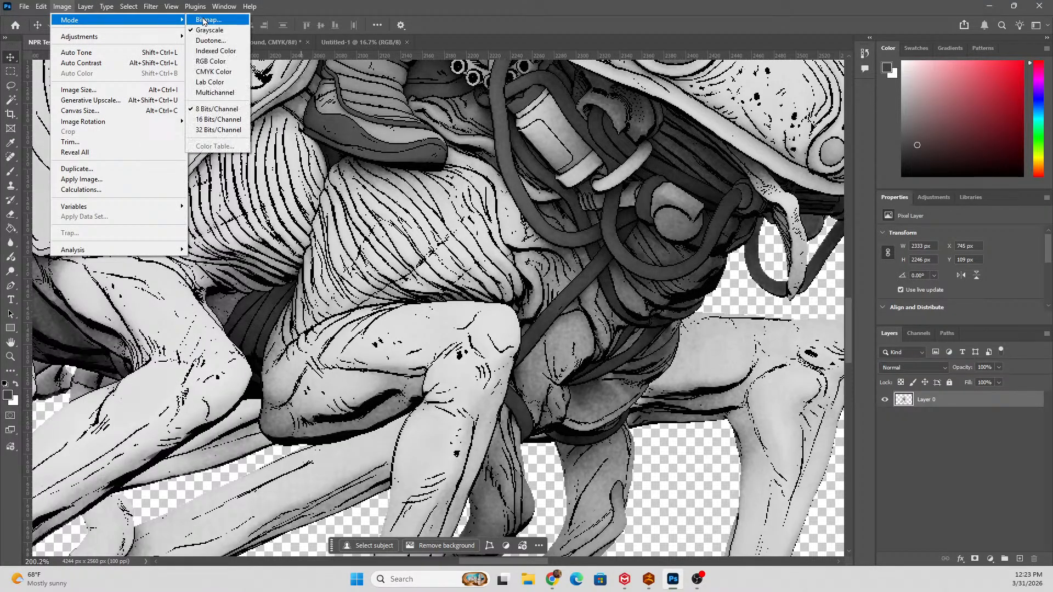
pyautogui.click(207, 21)
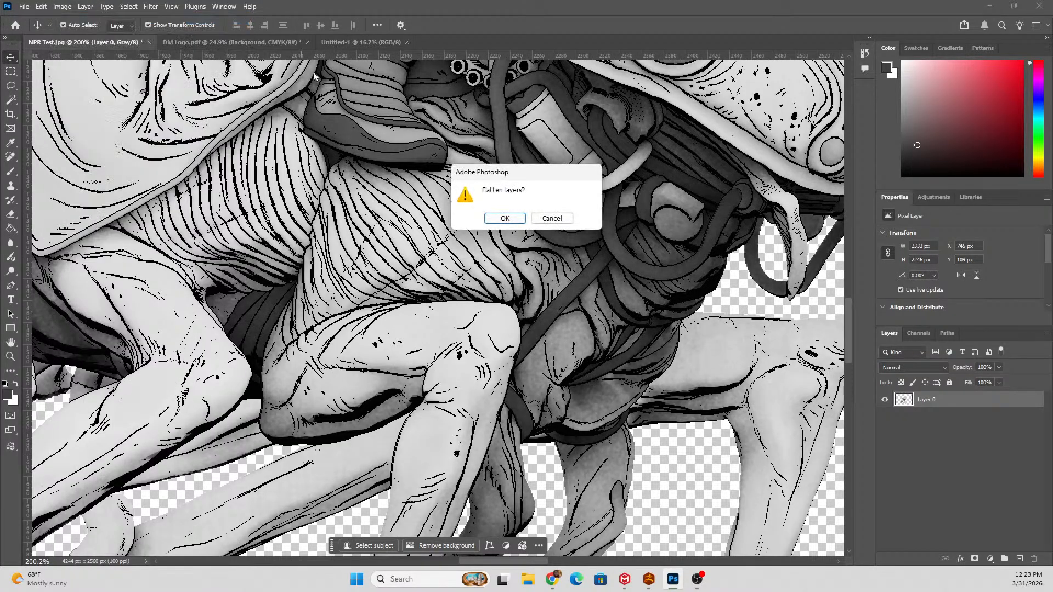
pyautogui.click(519, 216)
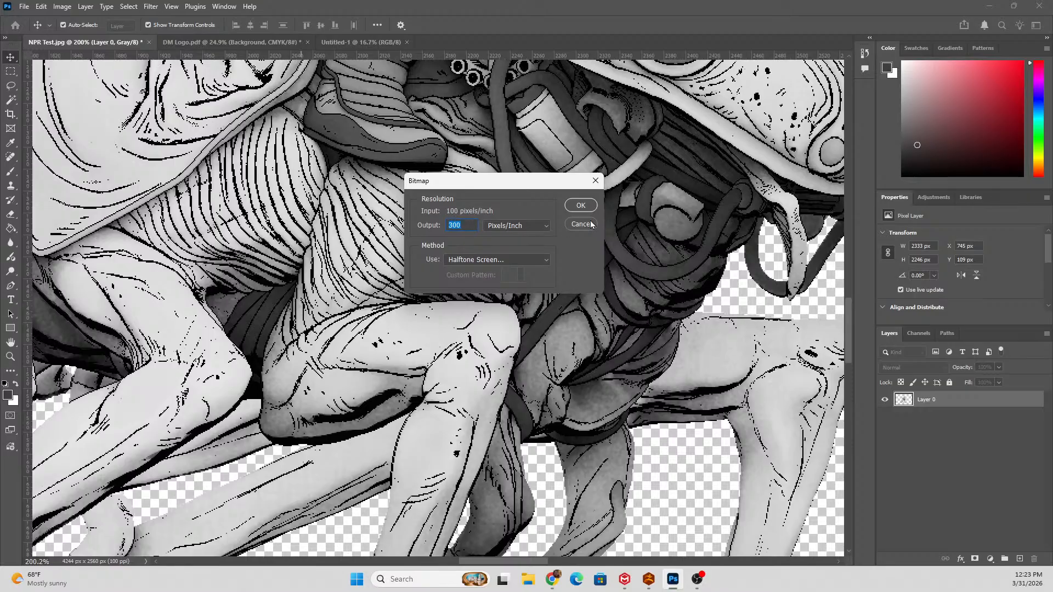
pyautogui.click(581, 206)
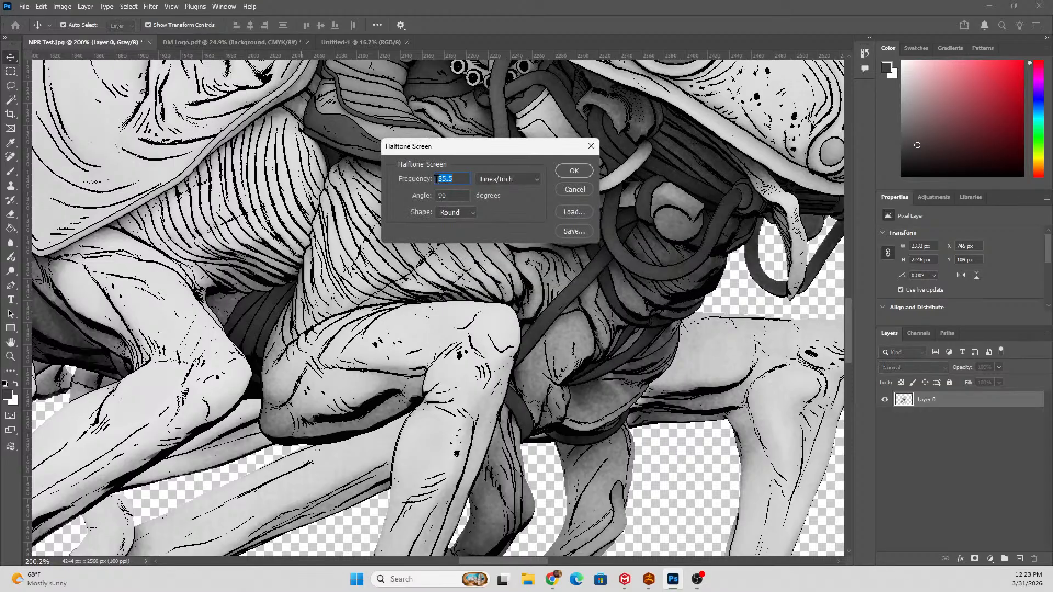
# Apply the halftone screen with the Line shape at 35.5 lines/inch and a 90-degree angle.
pyautogui.click(471, 213)
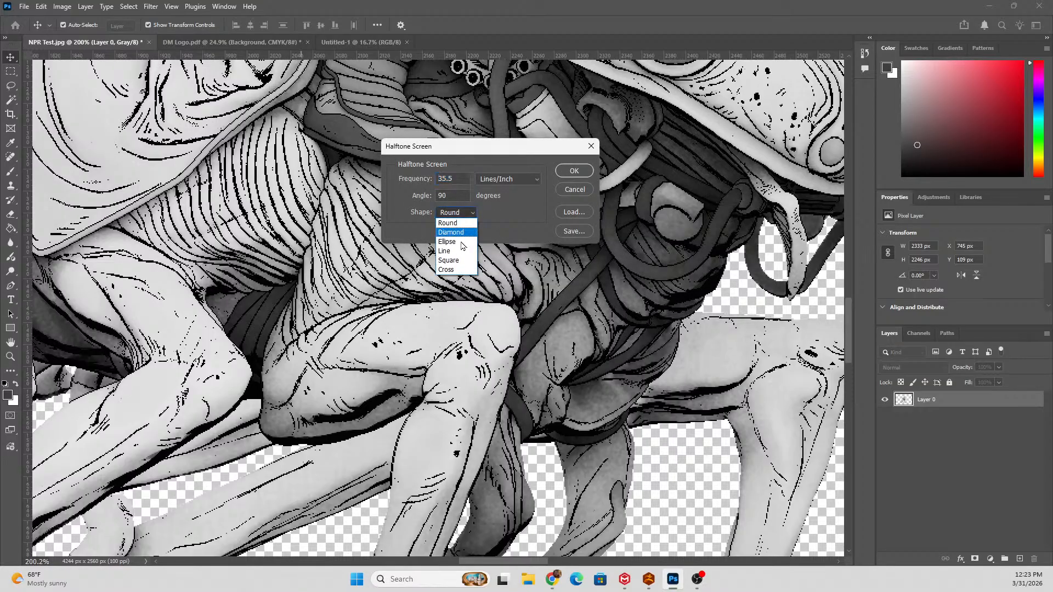
pyautogui.click(471, 250)
pyautogui.click(574, 170)
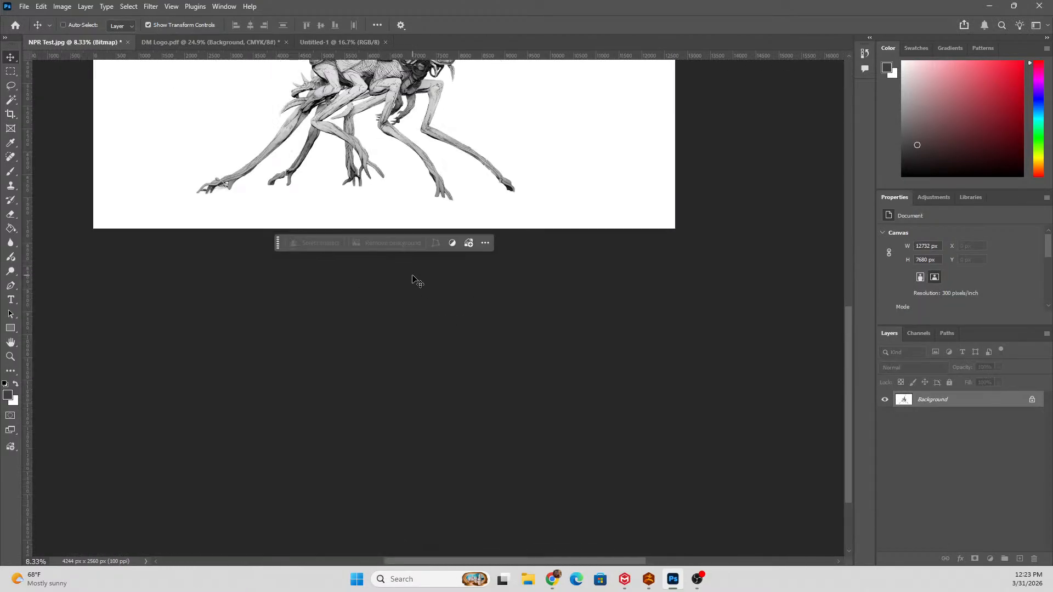
# Examine the line halftone pattern on the creature and rider, both close up and from a distance.
pyautogui.scroll(3, 411, 296)
pyautogui.scroll(8, 415, 304)
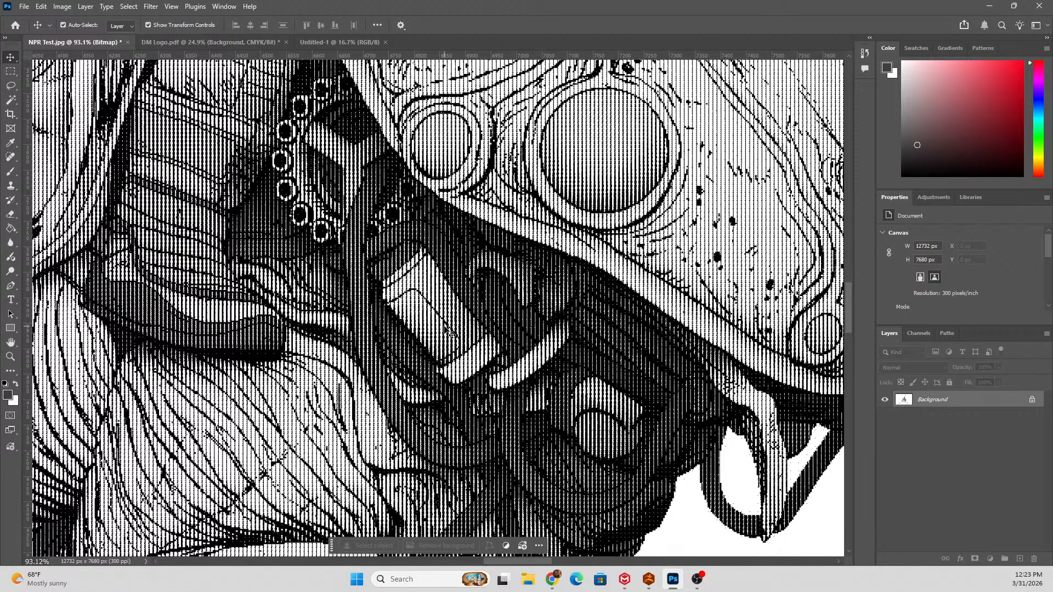
pyautogui.scroll(-3, 447, 330)
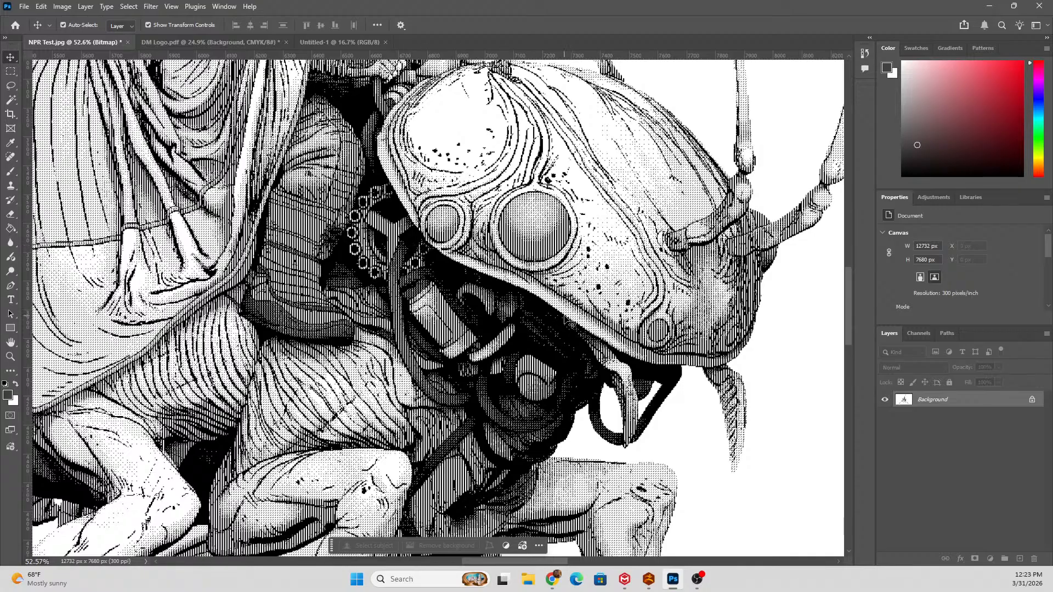
pyautogui.scroll(5, 485, 354)
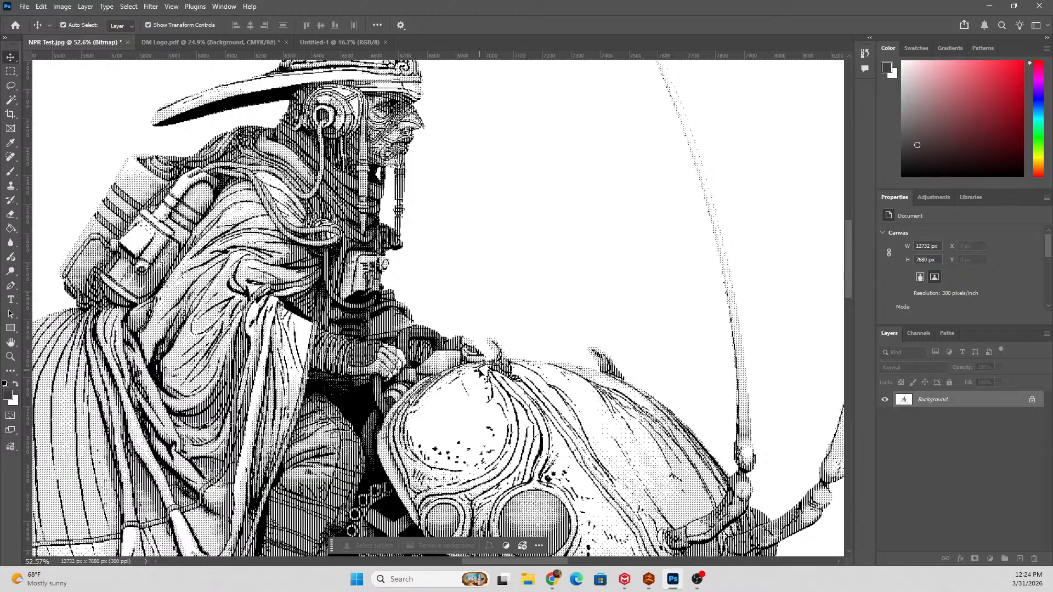
pyautogui.scroll(2, 519, 378)
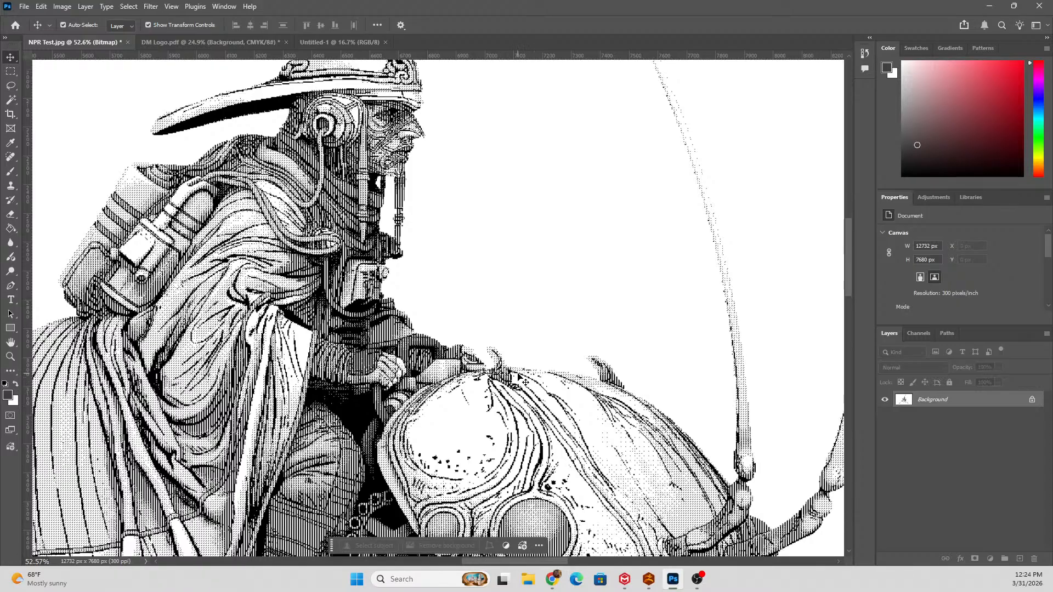
pyautogui.scroll(-3, 518, 379)
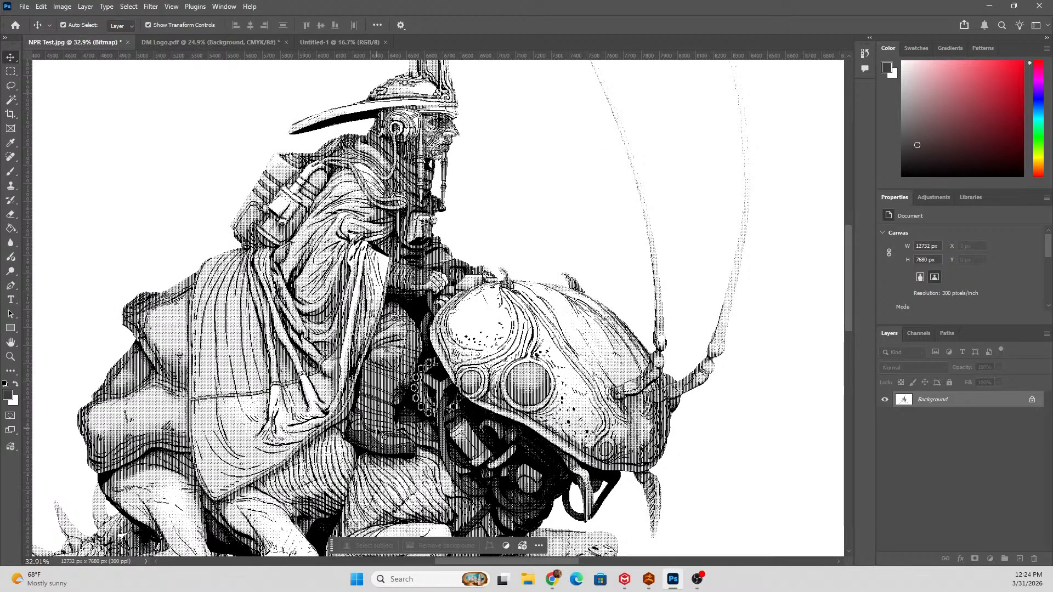
pyautogui.scroll(3, 410, 418)
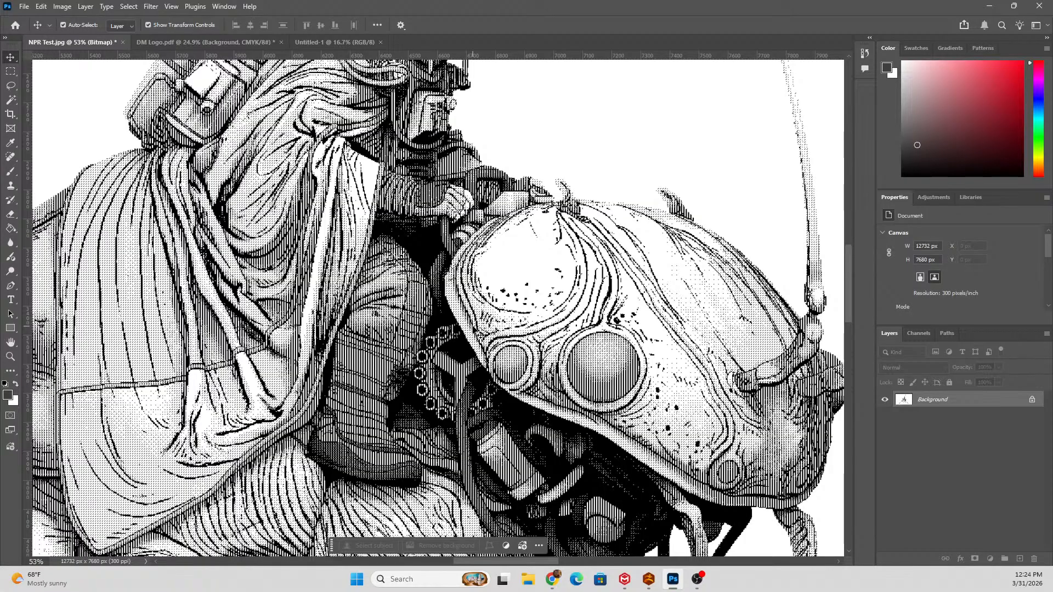
pyautogui.scroll(-6, 479, 335)
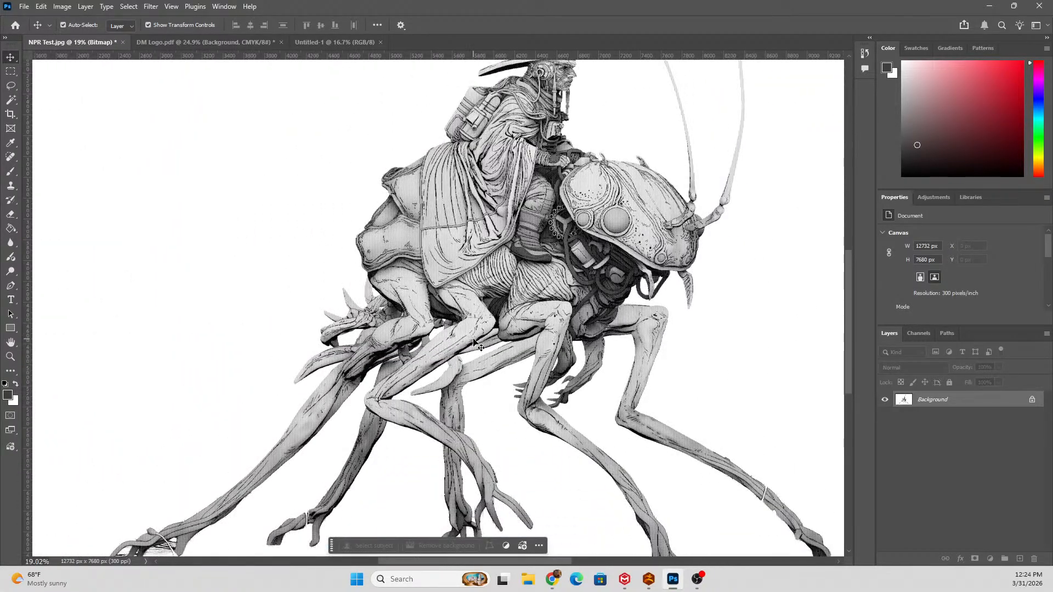
pyautogui.scroll(3, 475, 342)
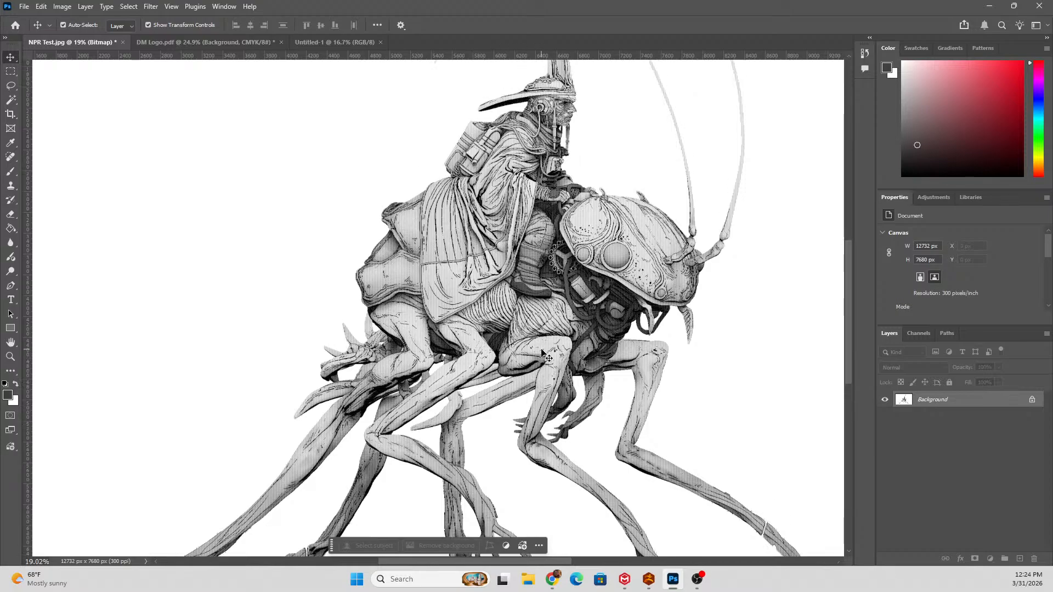
pyautogui.hscroll(2, 475, 342)
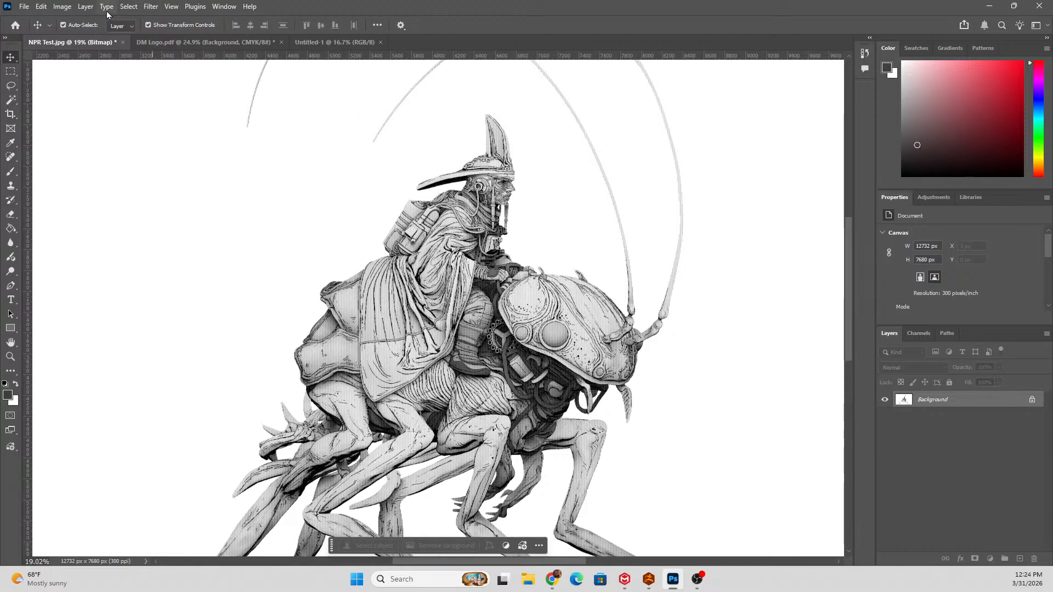
# Create a new 11 x 17 inch portrait document at 300 pixels/inch in RGB Color with a white background.
pyautogui.click(24, 6)
pyautogui.click(32, 17)
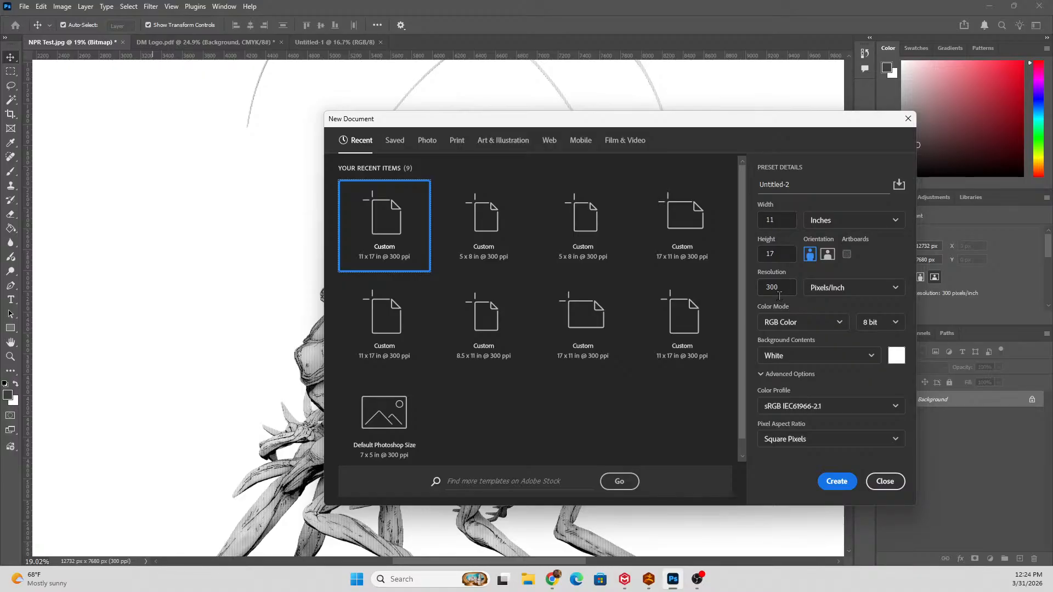
pyautogui.click(791, 329)
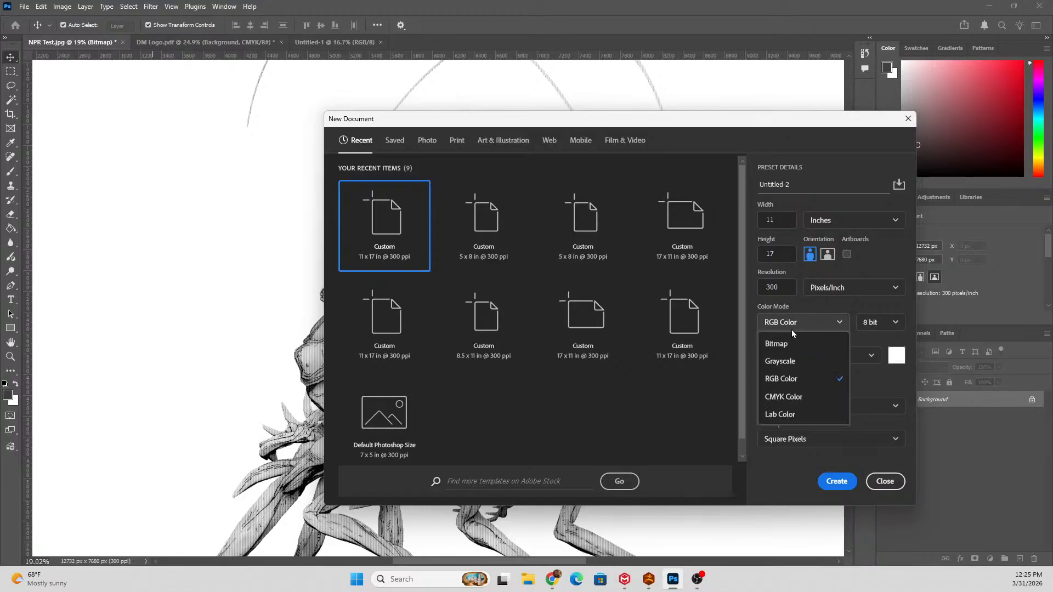
pyautogui.click(799, 380)
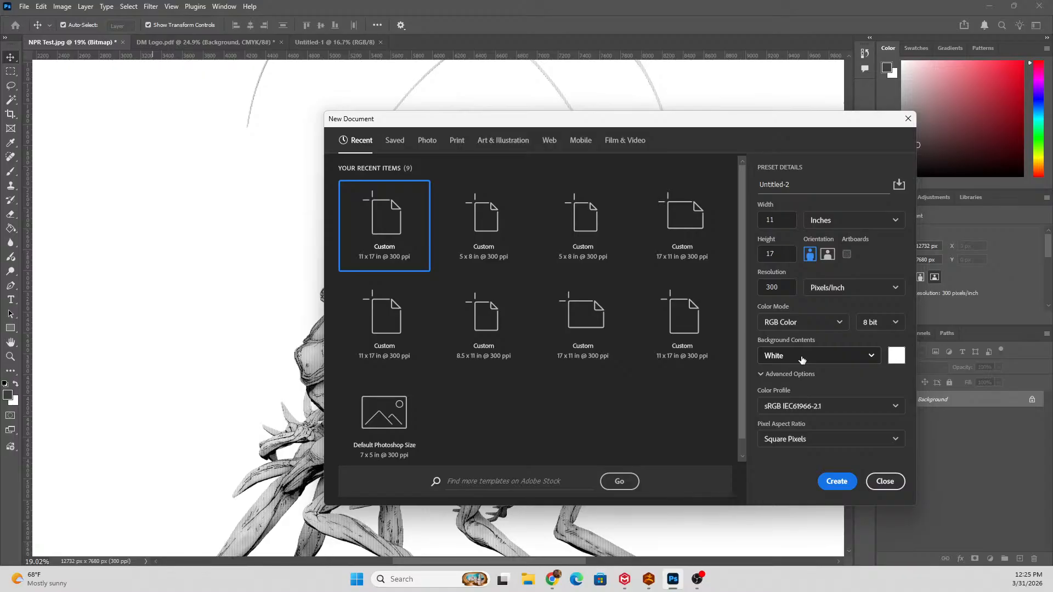
pyautogui.click(843, 485)
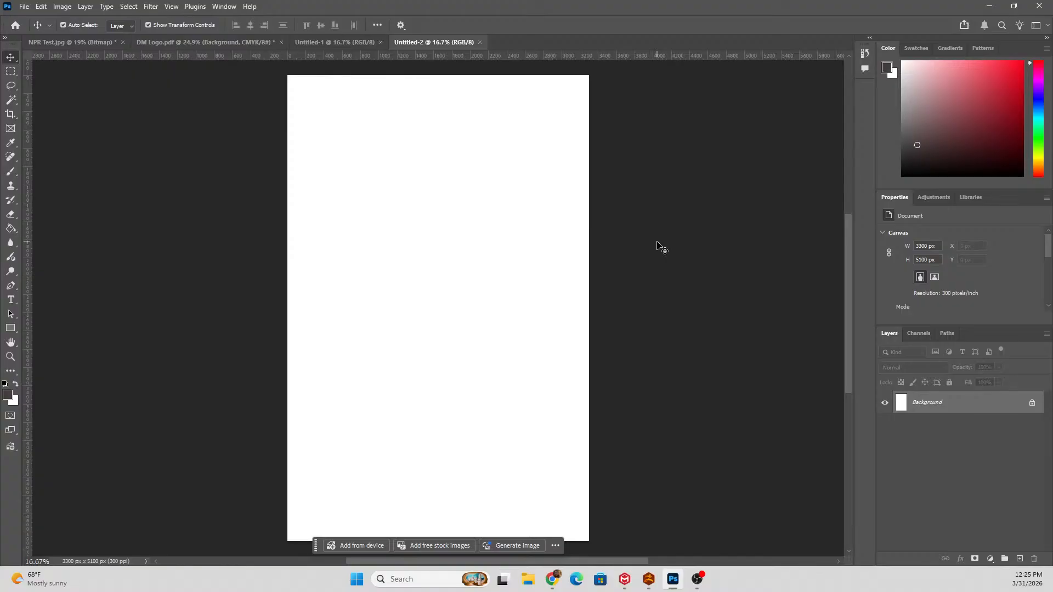
# Review the Photoshop PDF file type in the Save As options for the new document, and leave without saving.
pyautogui.click(24, 6)
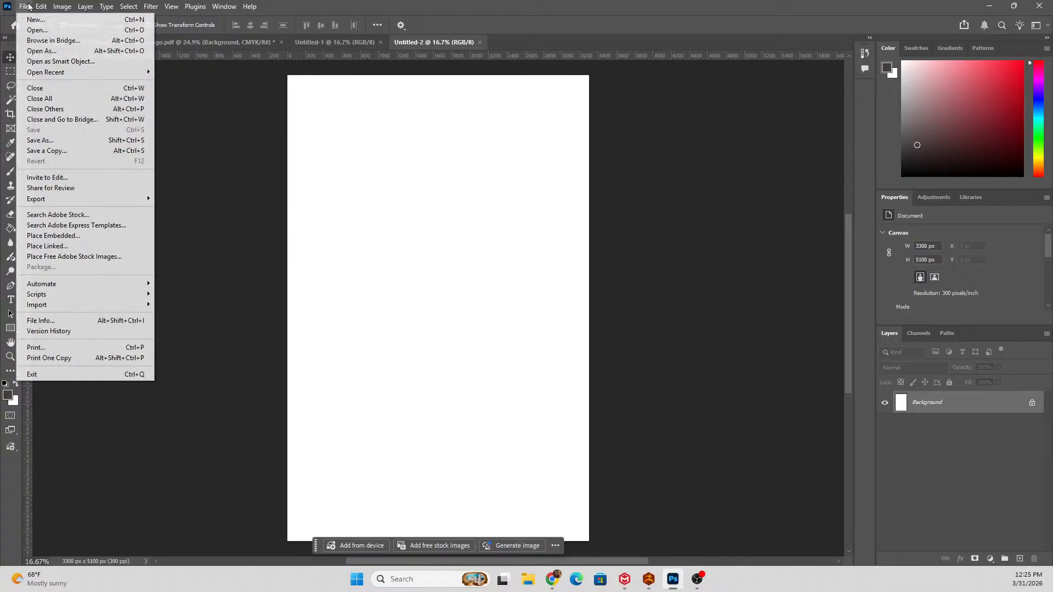
pyautogui.click(45, 141)
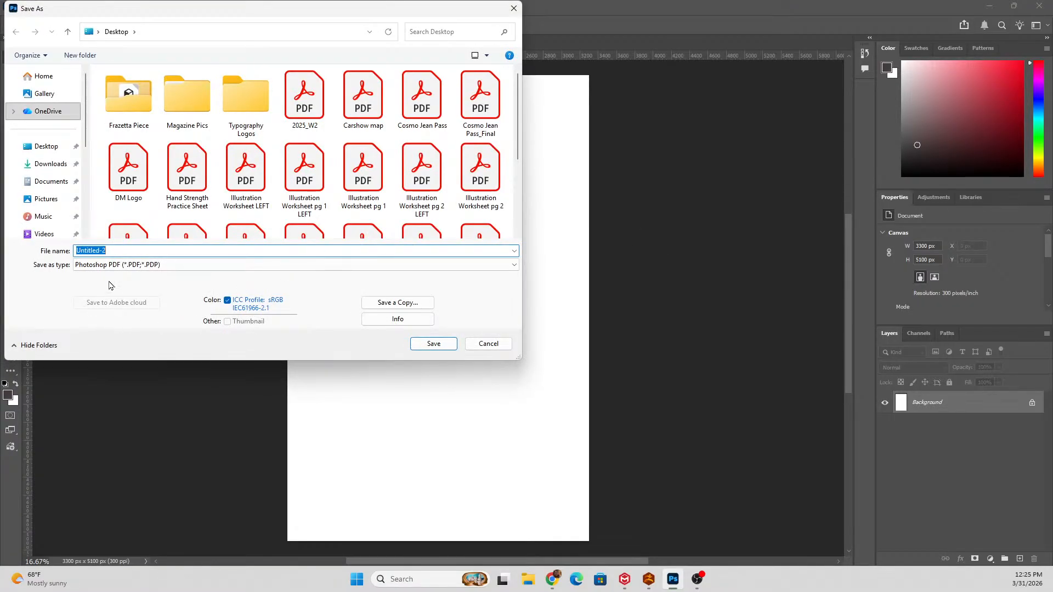
pyautogui.click(114, 268)
pyautogui.click(115, 266)
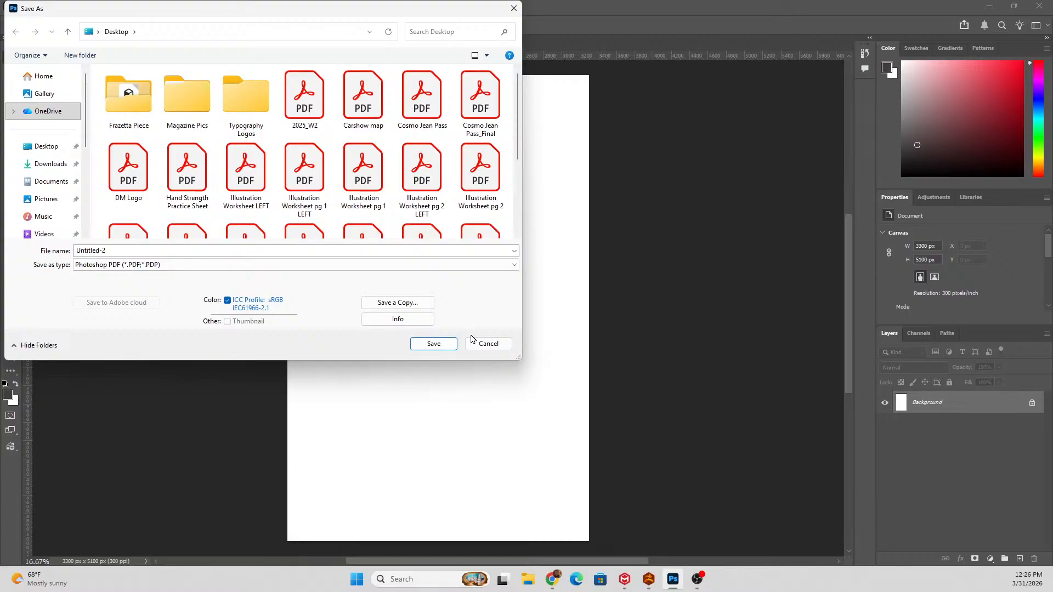
pyautogui.click(486, 344)
# In the DM Logo document, try scaling the Career Center logo down to about 1811 x 1783 px, and undo the resize.
pyautogui.click(199, 42)
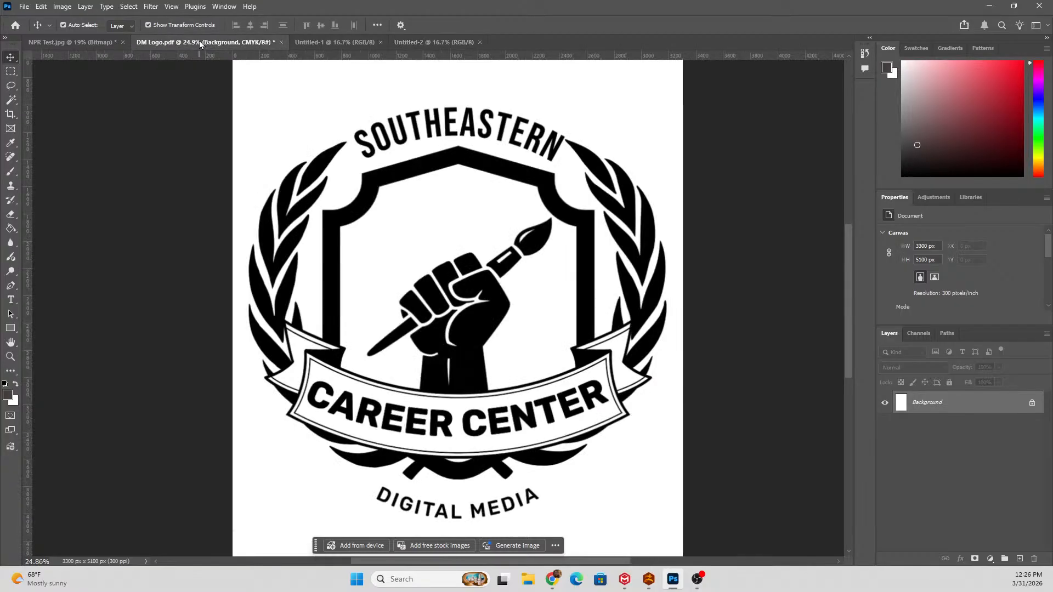
pyautogui.scroll(-2, 415, 217)
pyautogui.scroll(-6, 415, 215)
pyautogui.scroll(1, 417, 217)
pyautogui.scroll(5, 429, 294)
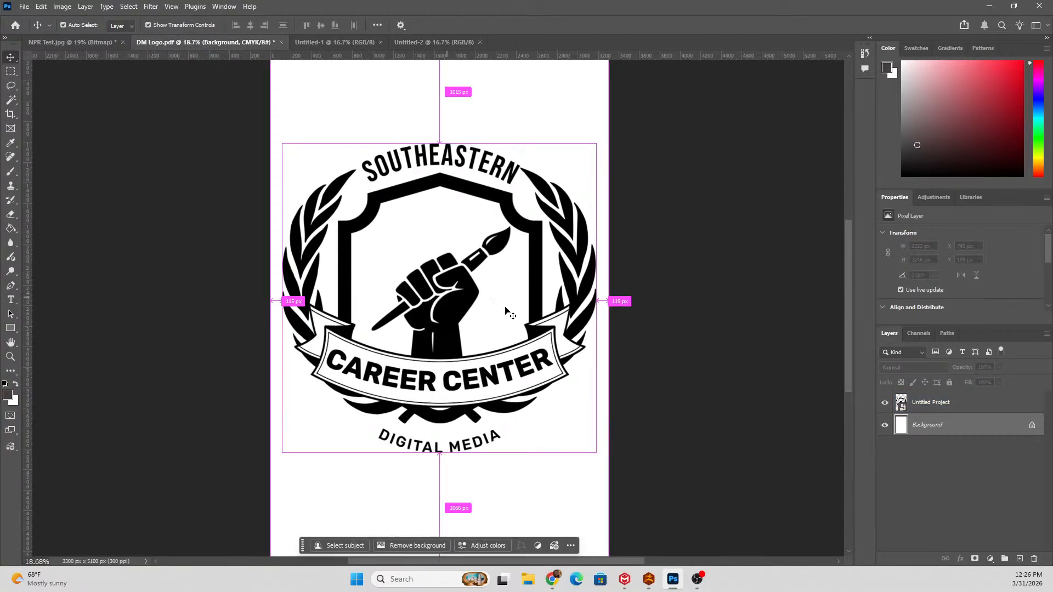
pyautogui.keyDown('ctrl'); pyautogui.click(541, 362); pyautogui.keyUp('ctrl')
pyautogui.press('ctrl')
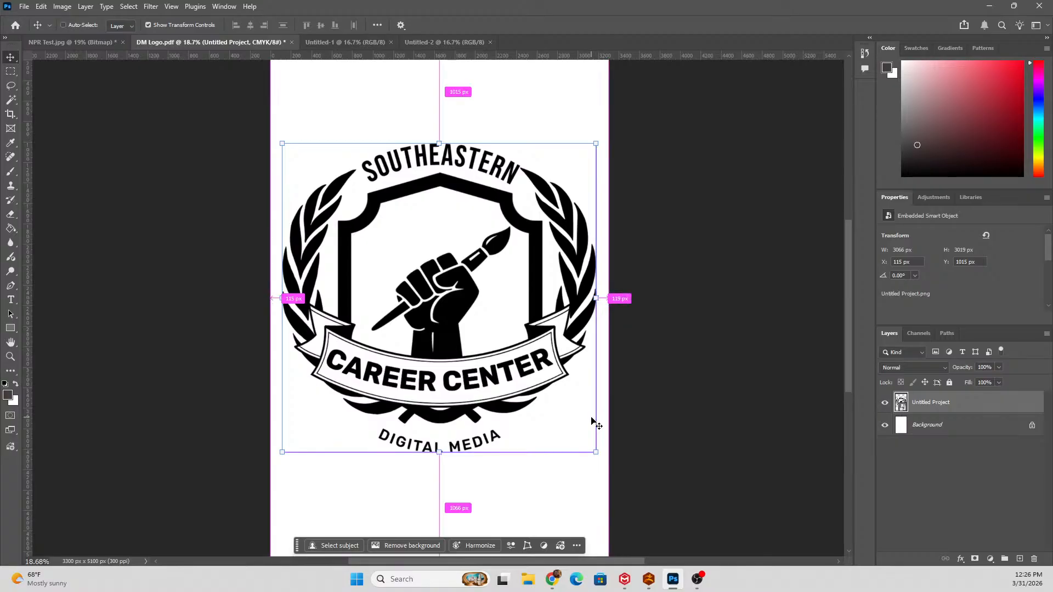
pyautogui.moveTo(598, 452)
pyautogui.mouseDown()
pyautogui.moveTo(570, 434)
pyautogui.moveTo(587, 446)
pyautogui.mouseUp()
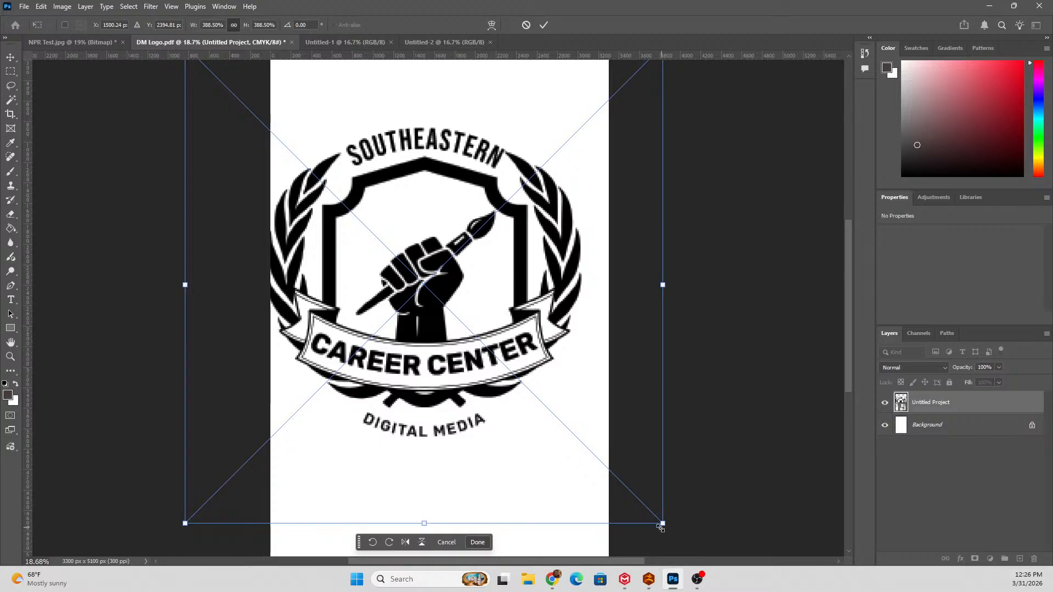
pyautogui.moveTo(663, 523); pyautogui.dragTo(467, 327)
pyautogui.moveTo(363, 232); pyautogui.dragTo(459, 299)
pyautogui.press('Return')
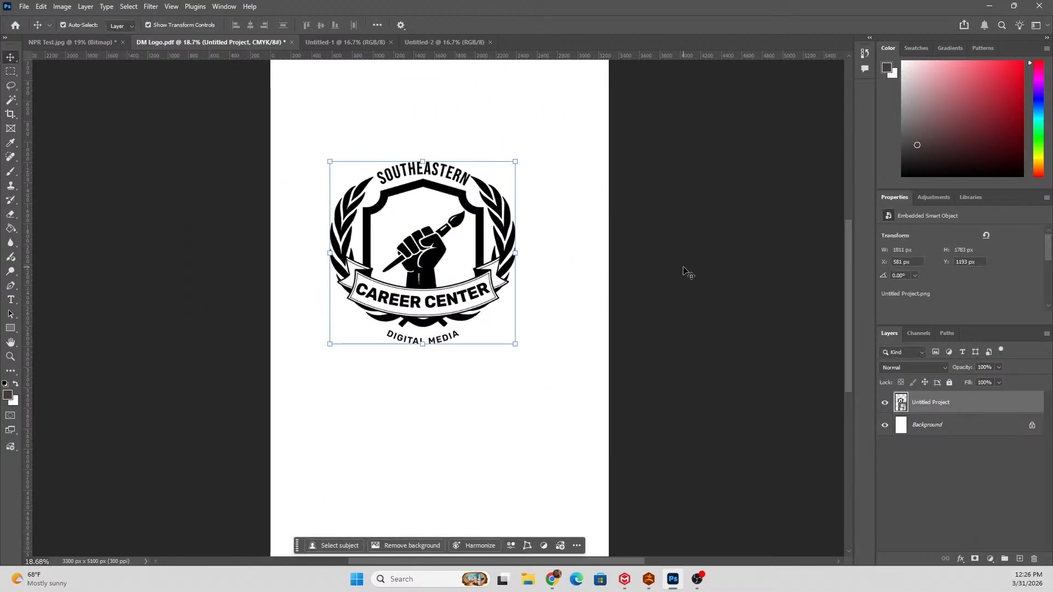
pyautogui.hotkey('ctrl', 'z')
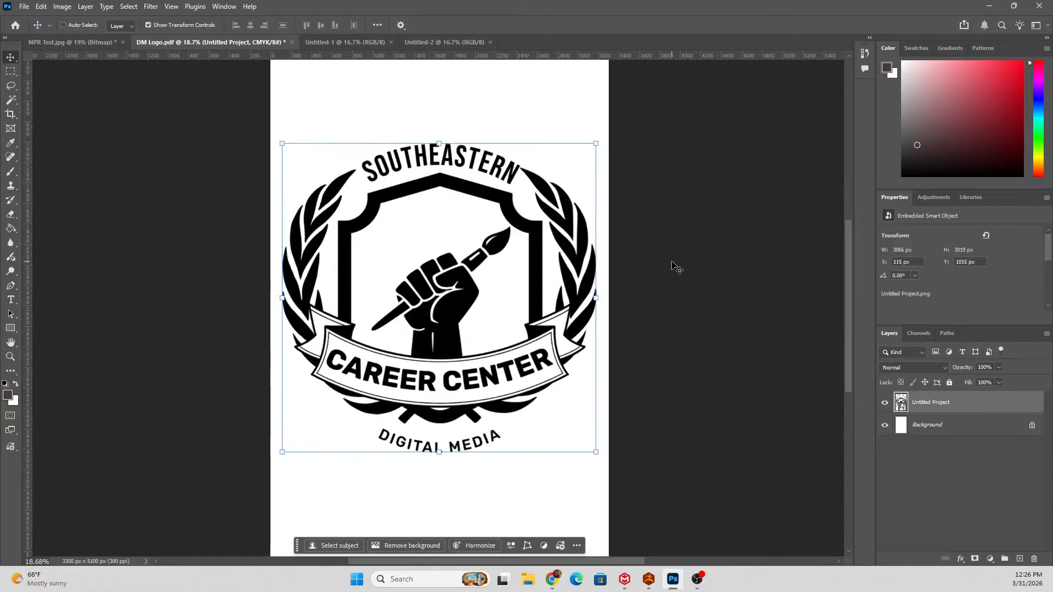
pyautogui.click(670, 248)
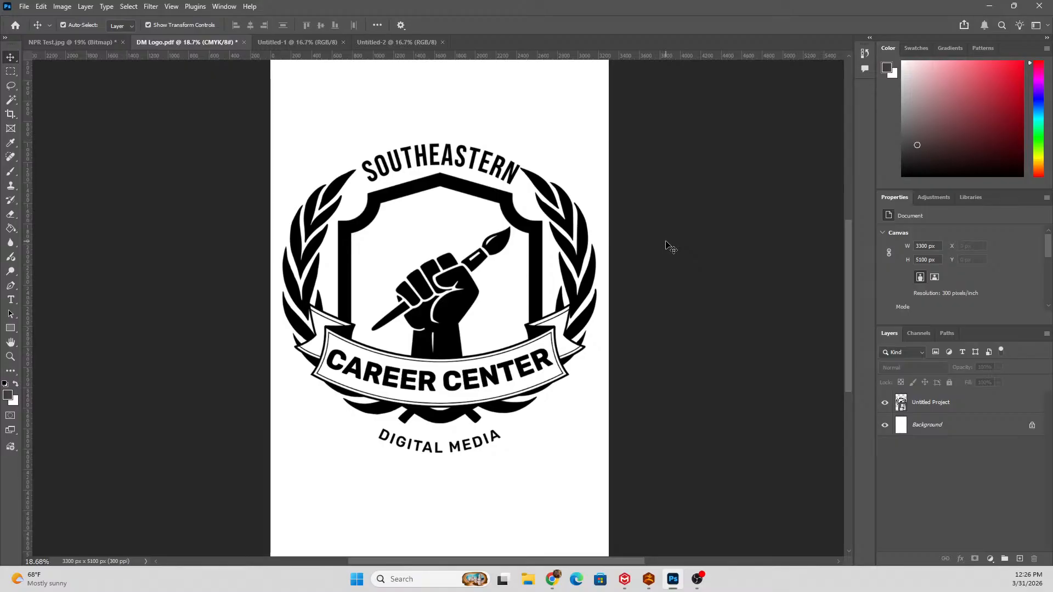
# Switch to Chrome and open the People list of the Digital Media 25-26 class in Google Classroom.
pyautogui.click(78, 44)
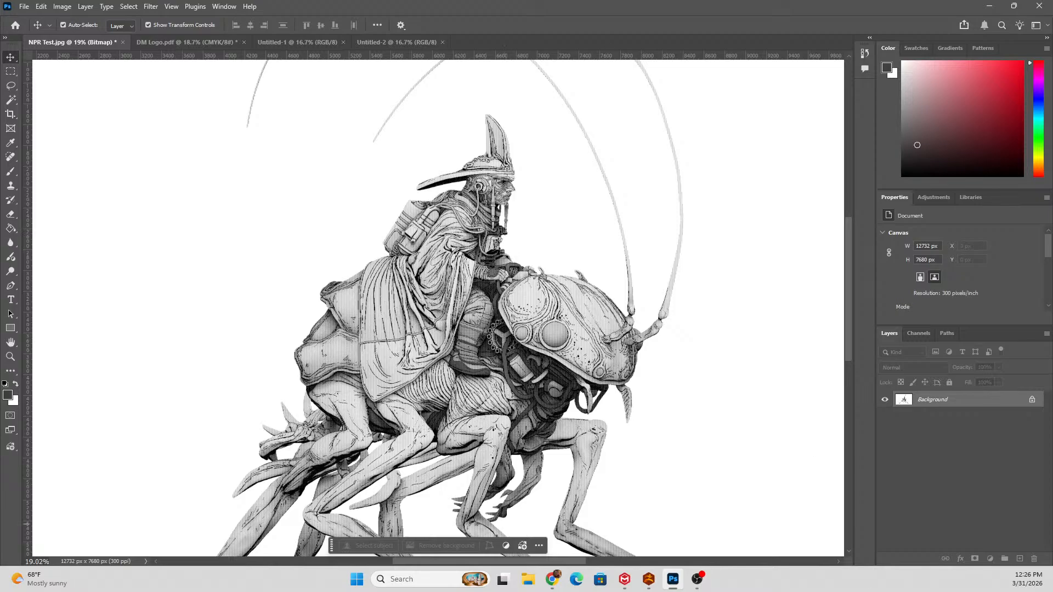
pyautogui.click(553, 579)
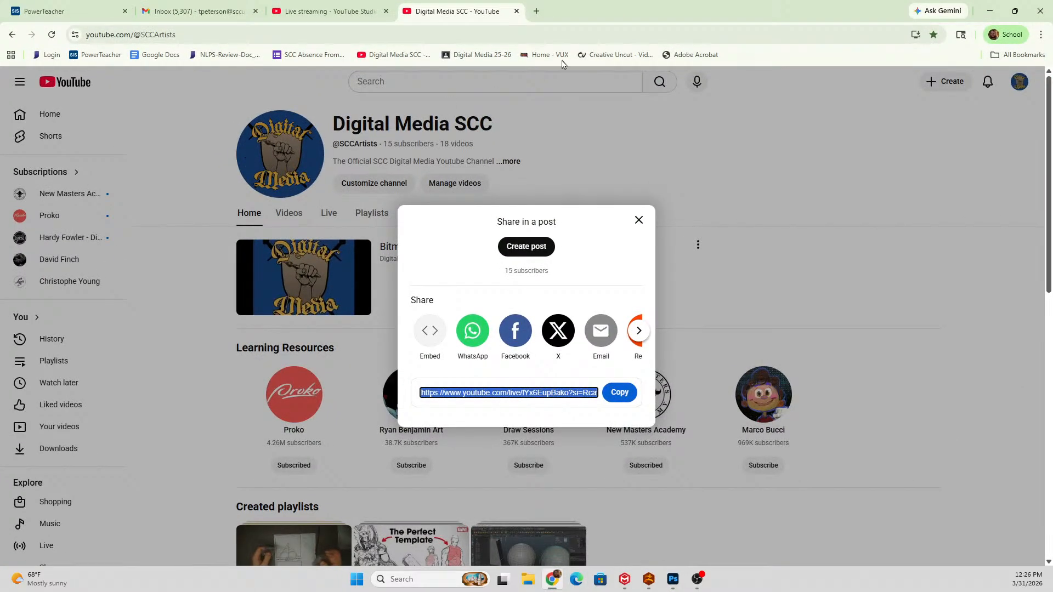
pyautogui.click(536, 11)
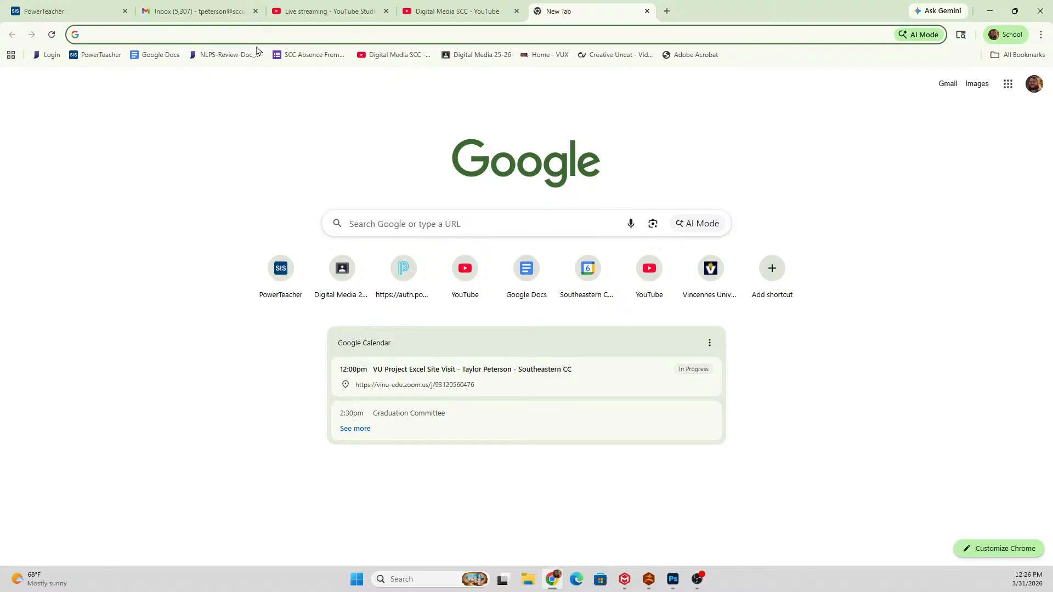
pyautogui.click(647, 11)
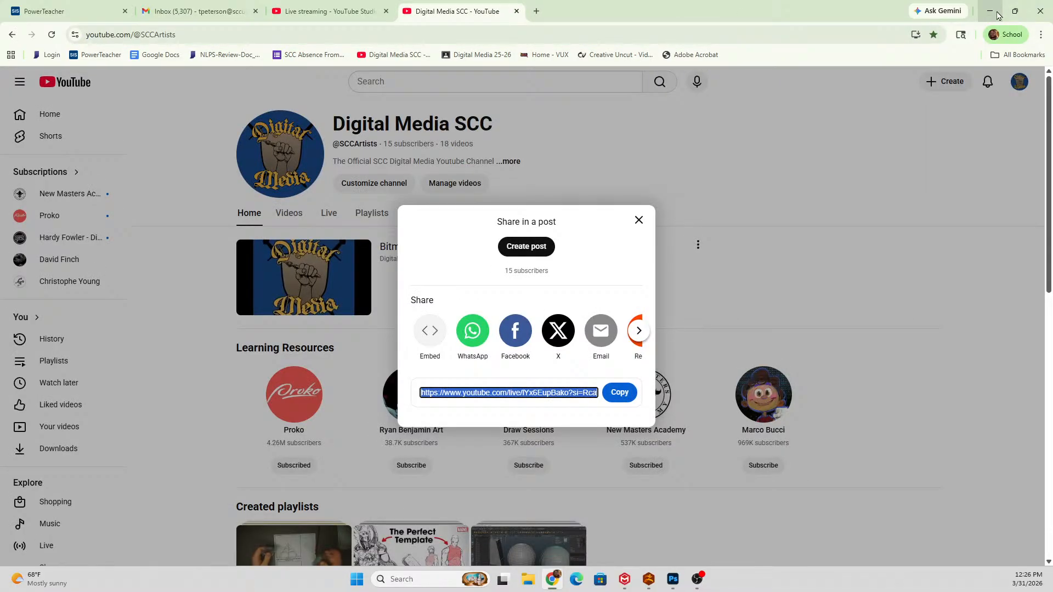
pyautogui.click(536, 11)
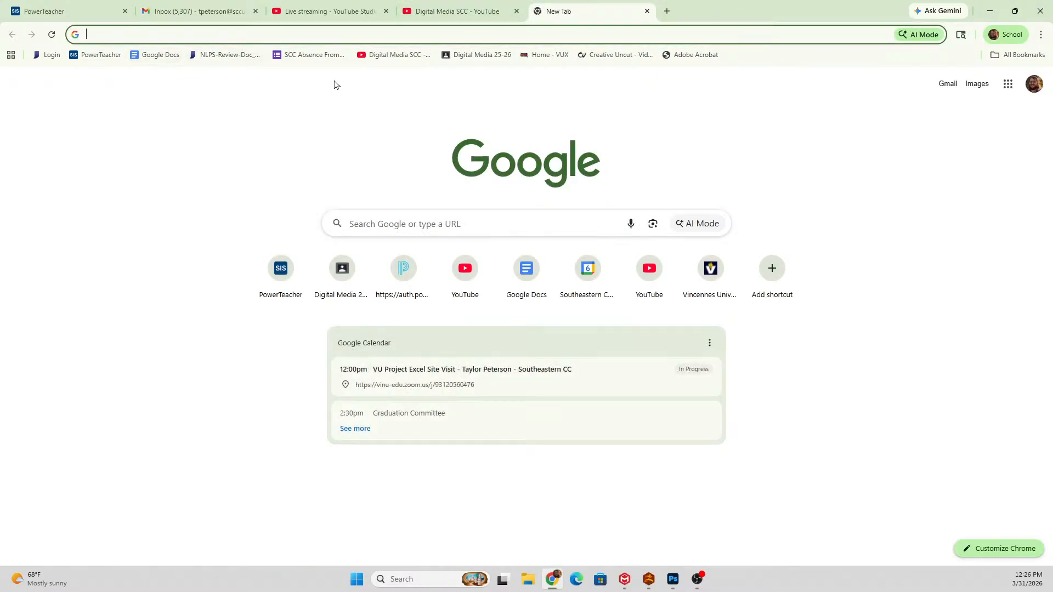
pyautogui.click(485, 56)
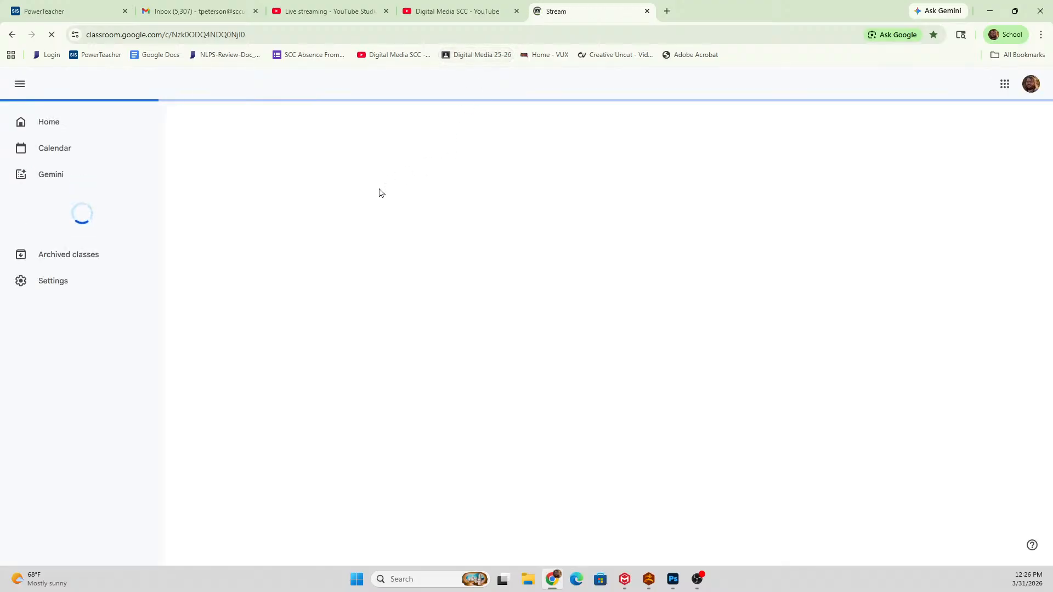
pyautogui.click(283, 117)
pyautogui.scroll(-12, 440, 257)
pyautogui.scroll(12, 442, 254)
pyautogui.click(318, 115)
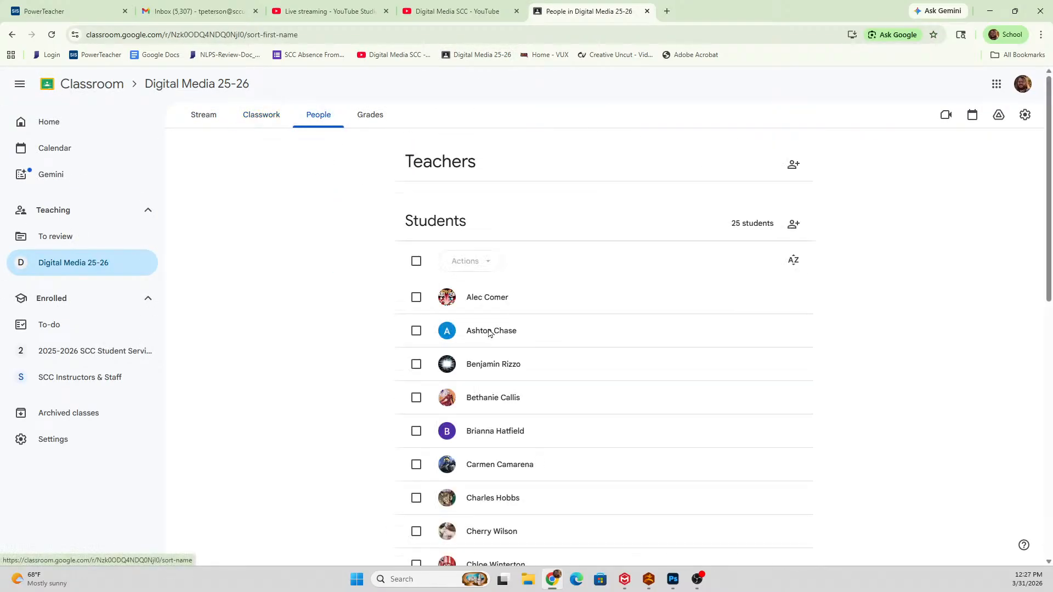
# Find the student's work list and open their T Shirt Designs submission.
pyautogui.scroll(-10, 597, 407)
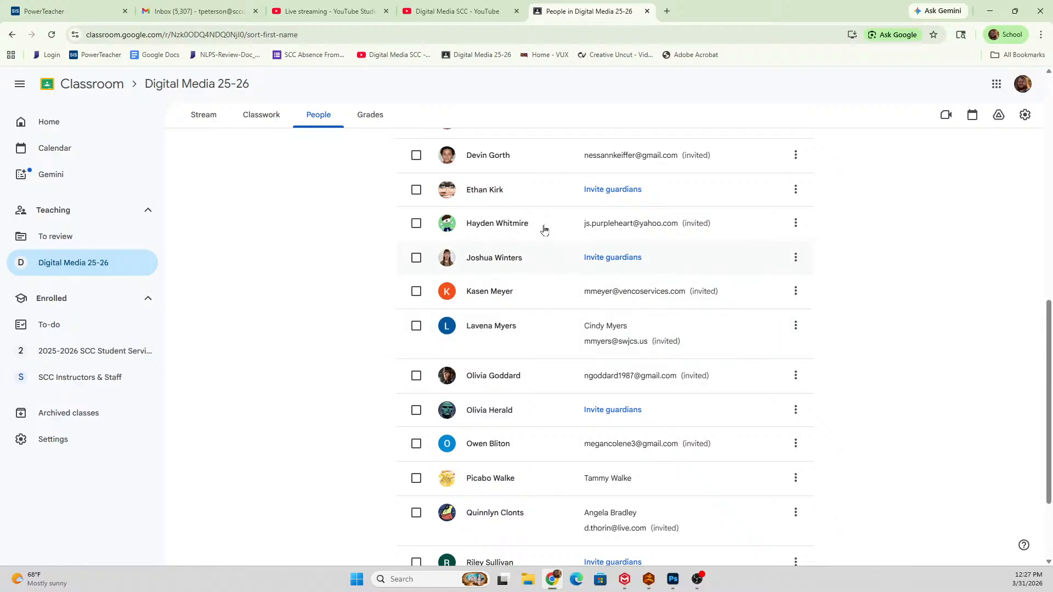
pyautogui.scroll(2, 543, 219)
pyautogui.click(545, 208)
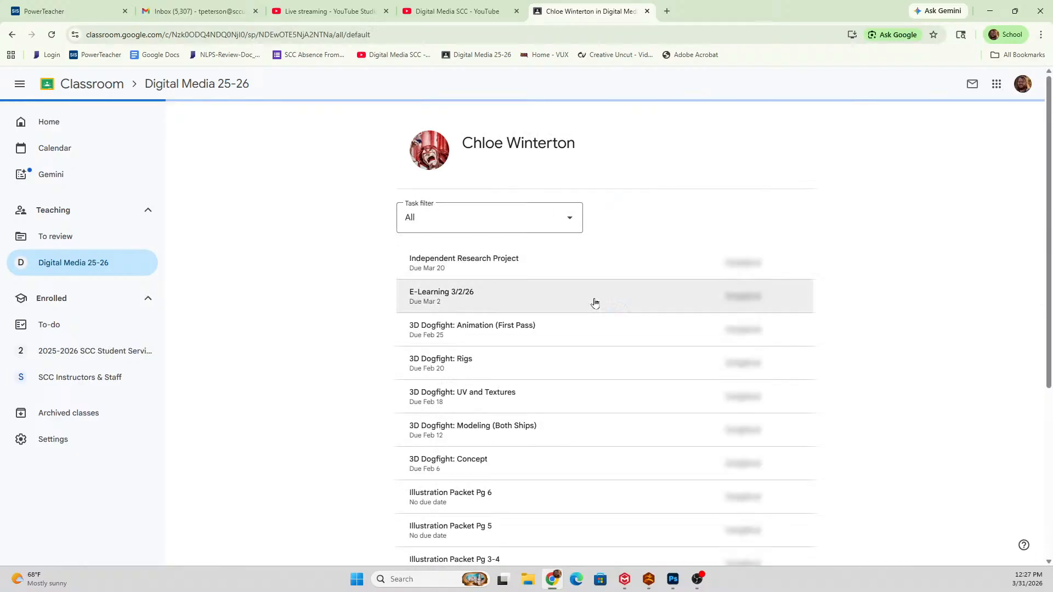
pyautogui.scroll(-8, 592, 302)
pyautogui.scroll(-3, 598, 312)
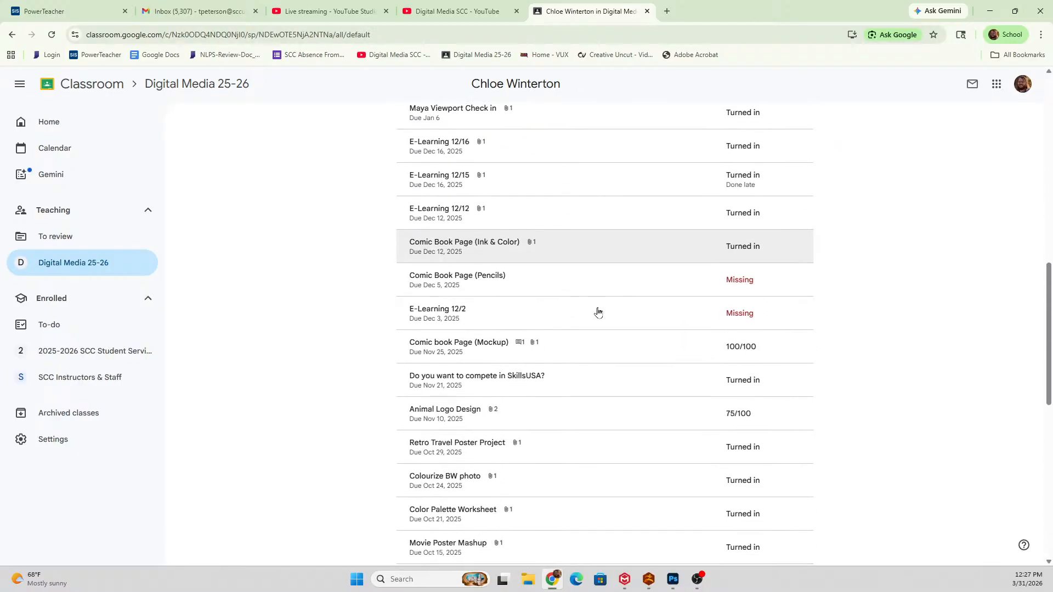
pyautogui.scroll(-3, 596, 314)
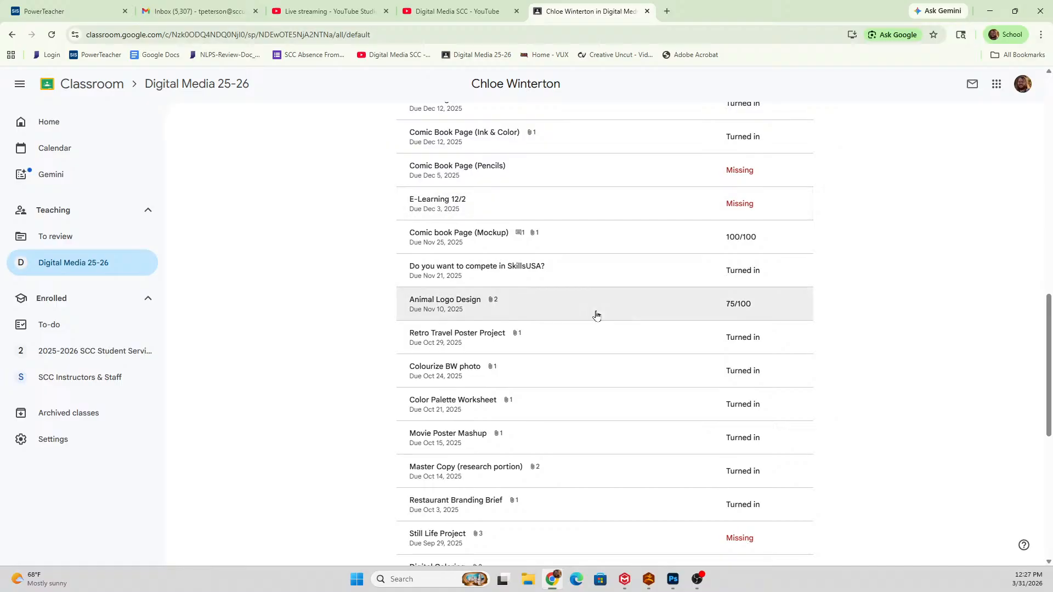
pyautogui.scroll(-1, 591, 323)
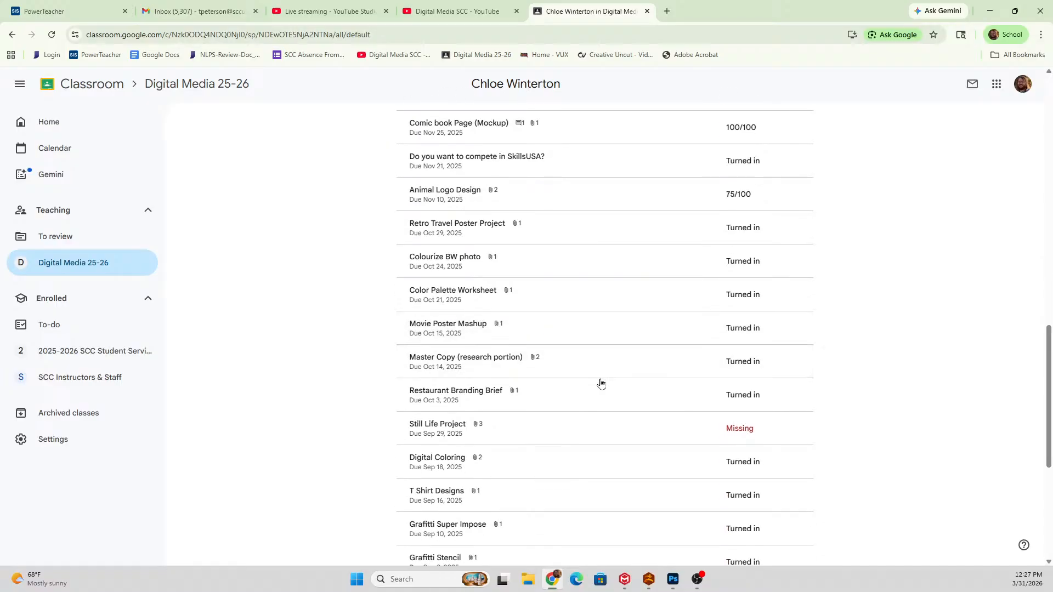
pyautogui.scroll(-4, 599, 382)
pyautogui.click(552, 282)
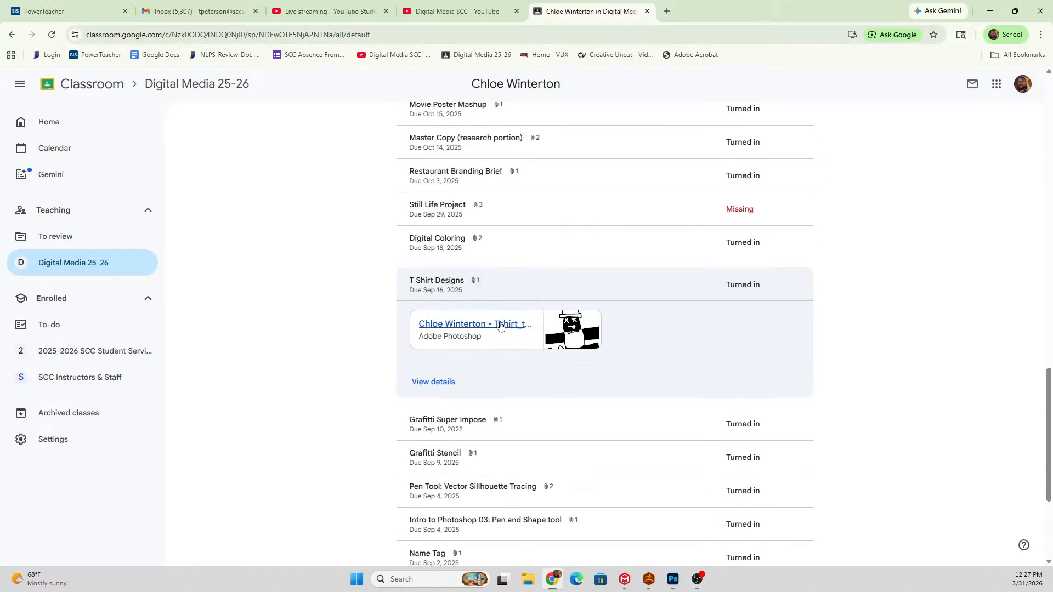
pyautogui.click(597, 326)
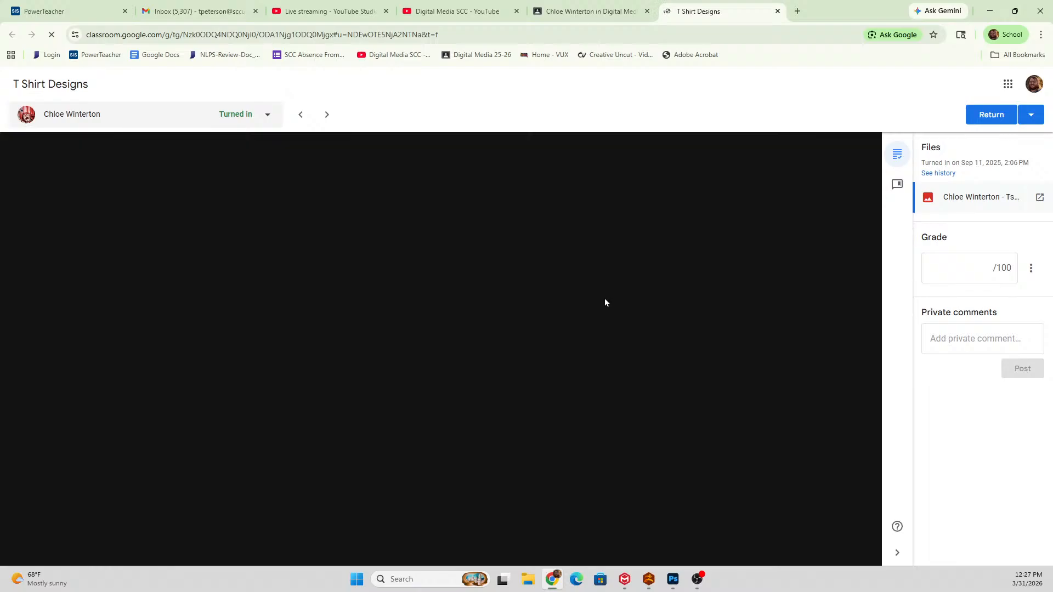
# Look over the submitted top-hat character artwork and download its T-shirt template PSD file.
pyautogui.scroll(-5, 607, 300)
pyautogui.scroll(4, 587, 282)
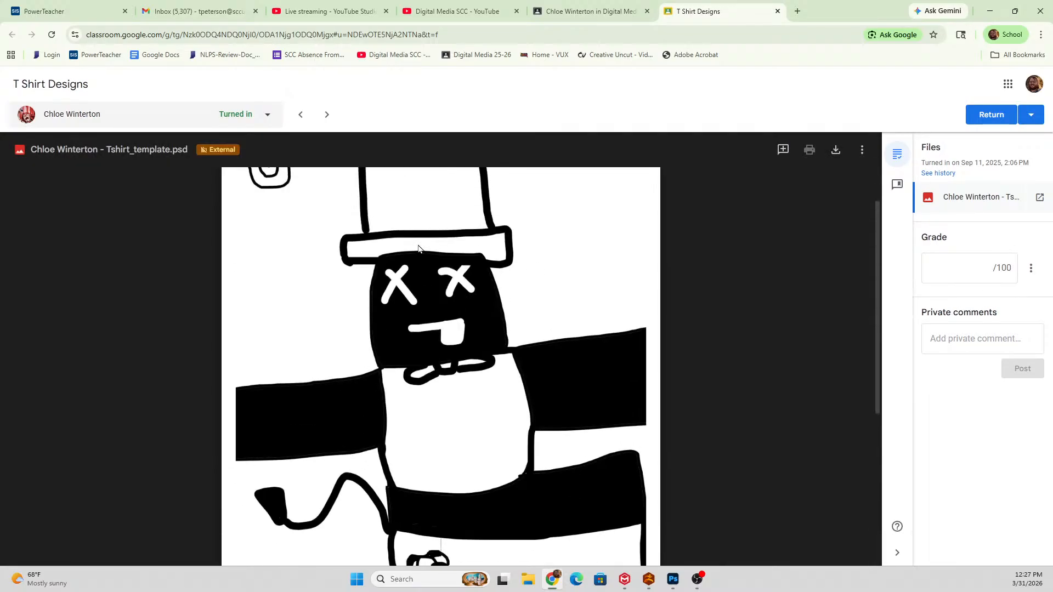
pyautogui.scroll(1, 506, 248)
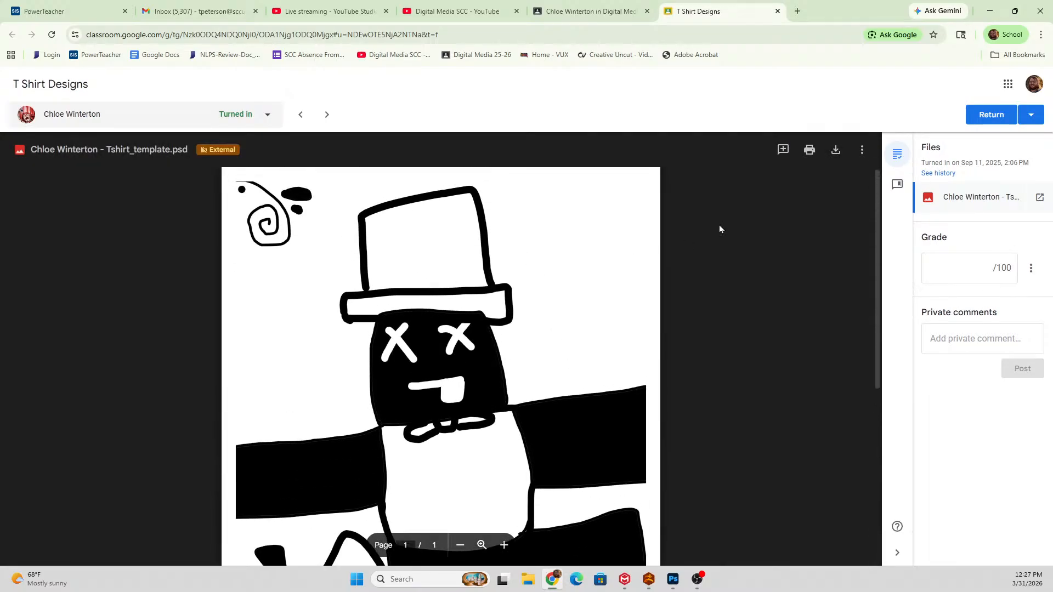
pyautogui.click(836, 150)
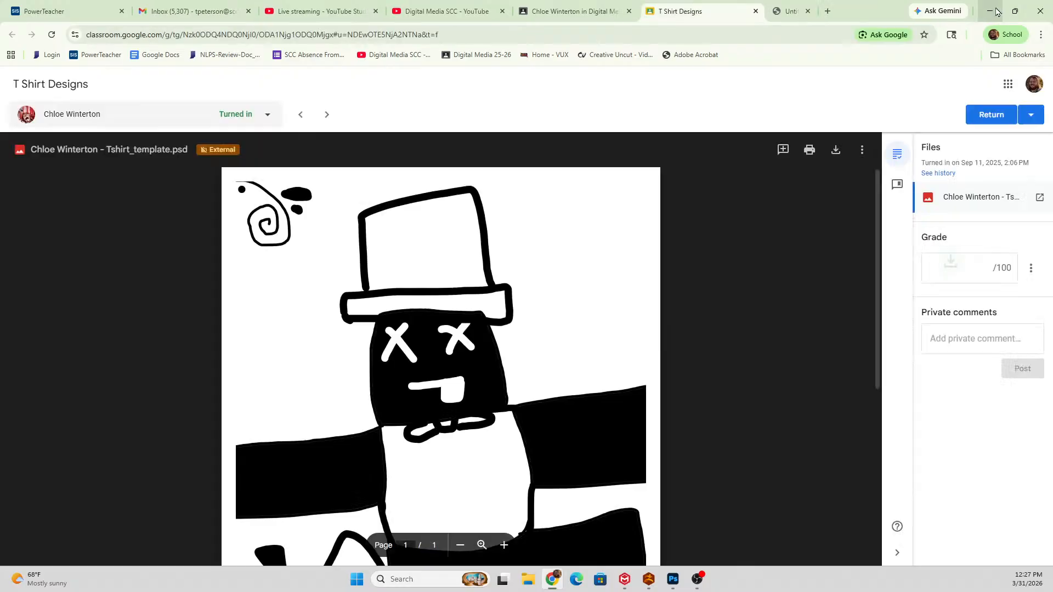
# Switch back to Photoshop and place the T-shirt template PSD from the Downloads folder into the blank Untitled-1 document.
pyautogui.click(989, 11)
pyautogui.click(305, 42)
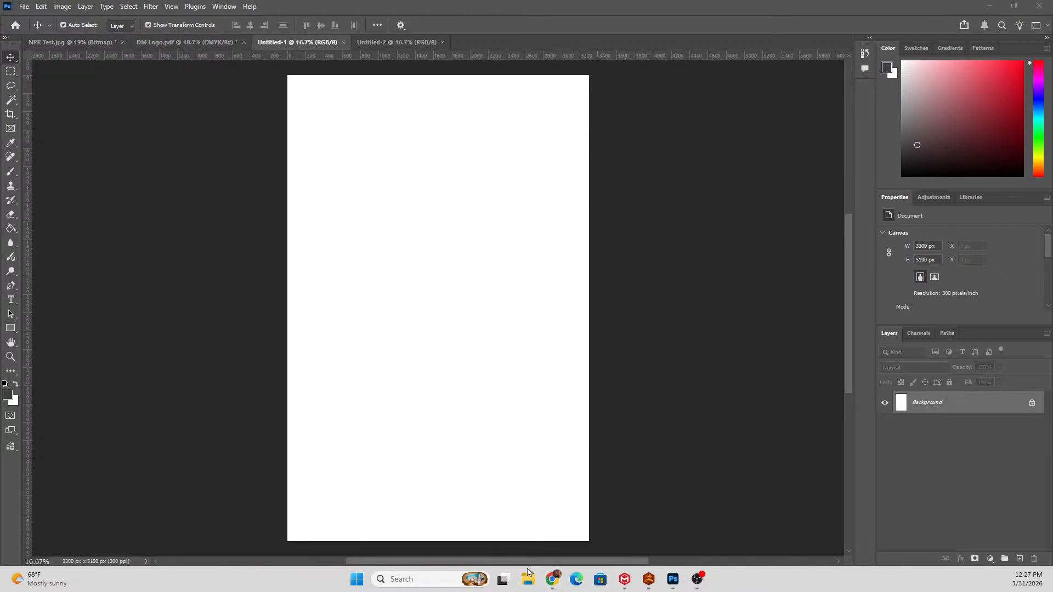
pyautogui.click(528, 579)
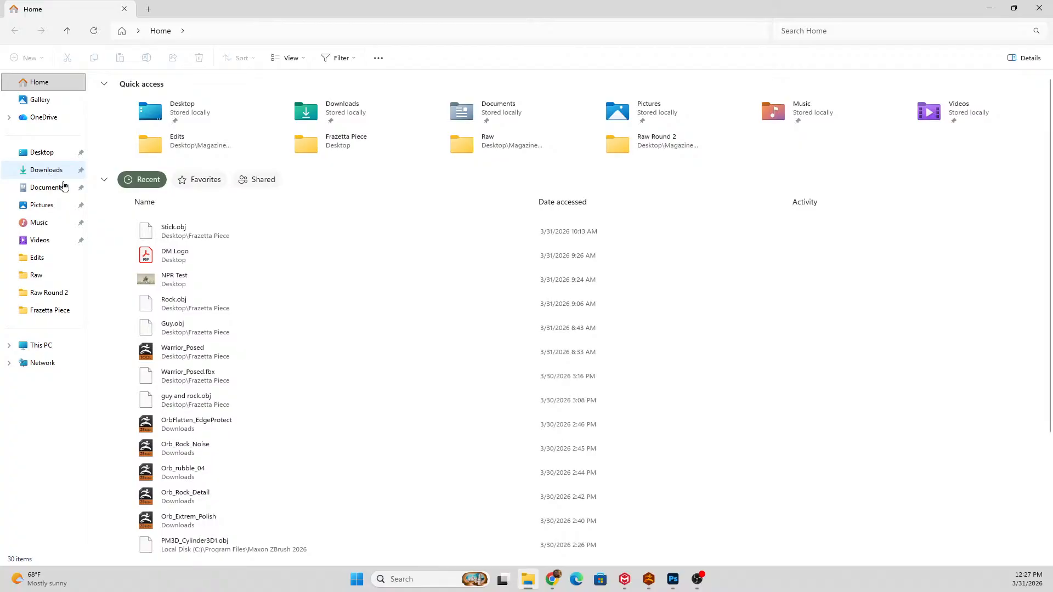
pyautogui.click(46, 170)
pyautogui.moveTo(263, 15); pyautogui.dragTo(827, 153)
pyautogui.moveTo(692, 243); pyautogui.dragTo(443, 230)
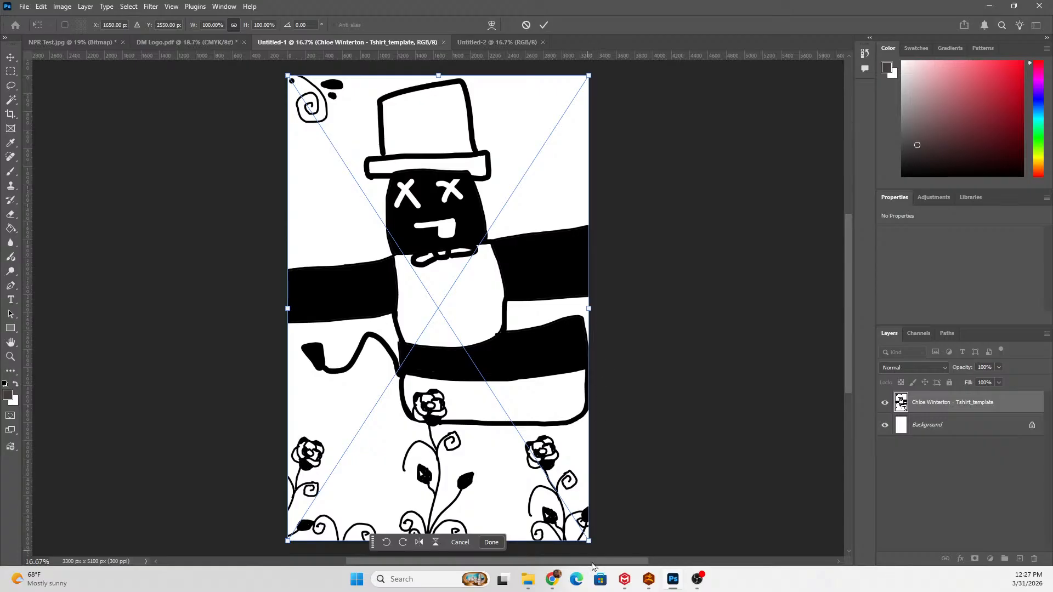
# Scale the placed T-shirt artwork down to about 3098 x 4786 px, centered on the page with a white margin all around.
pyautogui.moveTo(588, 542); pyautogui.dragTo(533, 454)
pyautogui.moveTo(440, 277); pyautogui.dragTo(469, 323)
pyautogui.moveTo(560, 308); pyautogui.dragTo(598, 298)
pyautogui.moveTo(502, 281); pyautogui.dragTo(481, 275)
pyautogui.press('Return')
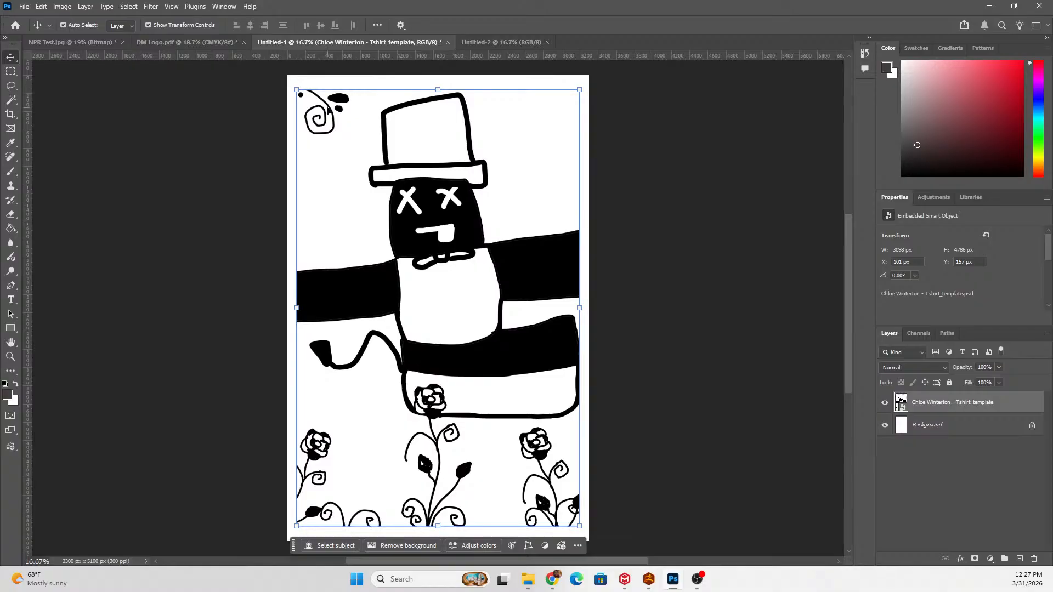
# Enlarge the placed T-shirt artwork to the page edges, reduce it to about 95.74% centered with a narrow white margin, and apply the transform.
pyautogui.moveTo(296, 90); pyautogui.dragTo(287, 76)
pyautogui.moveTo(577, 302); pyautogui.dragTo(587, 303)
pyautogui.moveTo(529, 269); pyautogui.dragTo(529, 277)
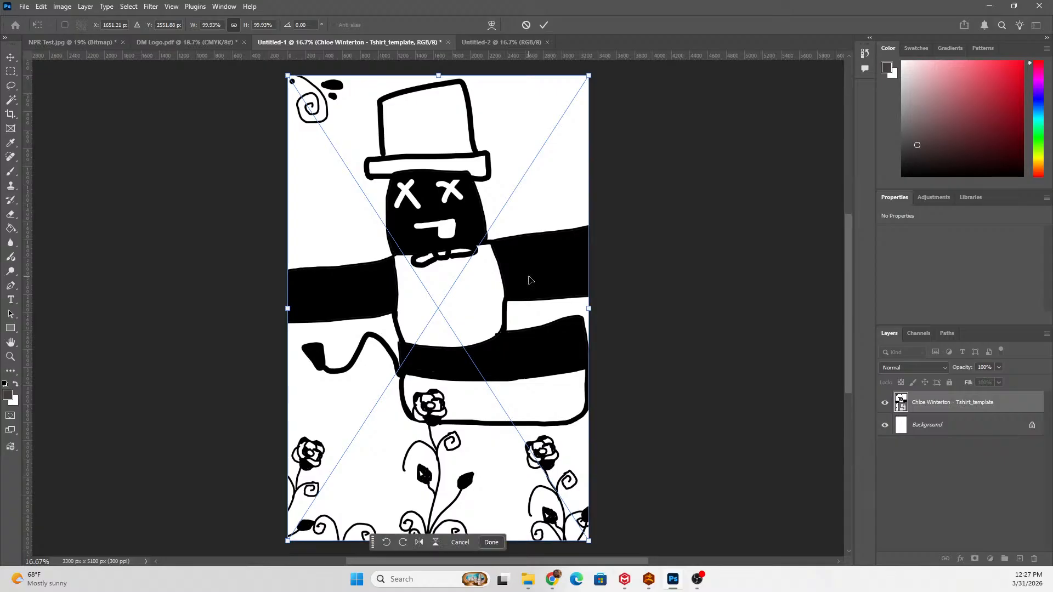
pyautogui.moveTo(588, 308); pyautogui.dragTo(576, 308)
pyautogui.moveTo(522, 281); pyautogui.dragTo(527, 279)
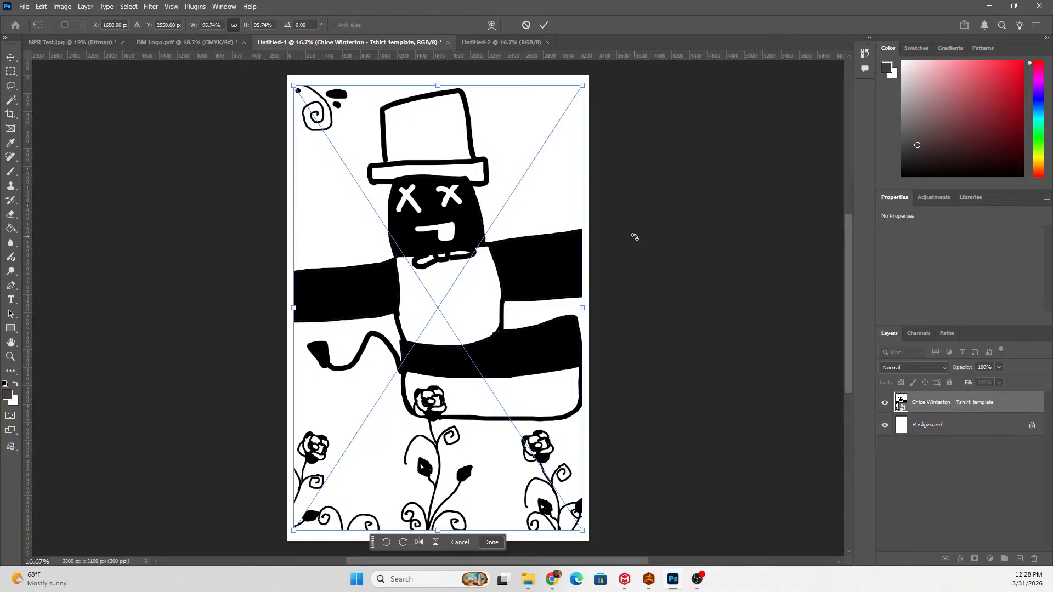
pyautogui.press('Return')
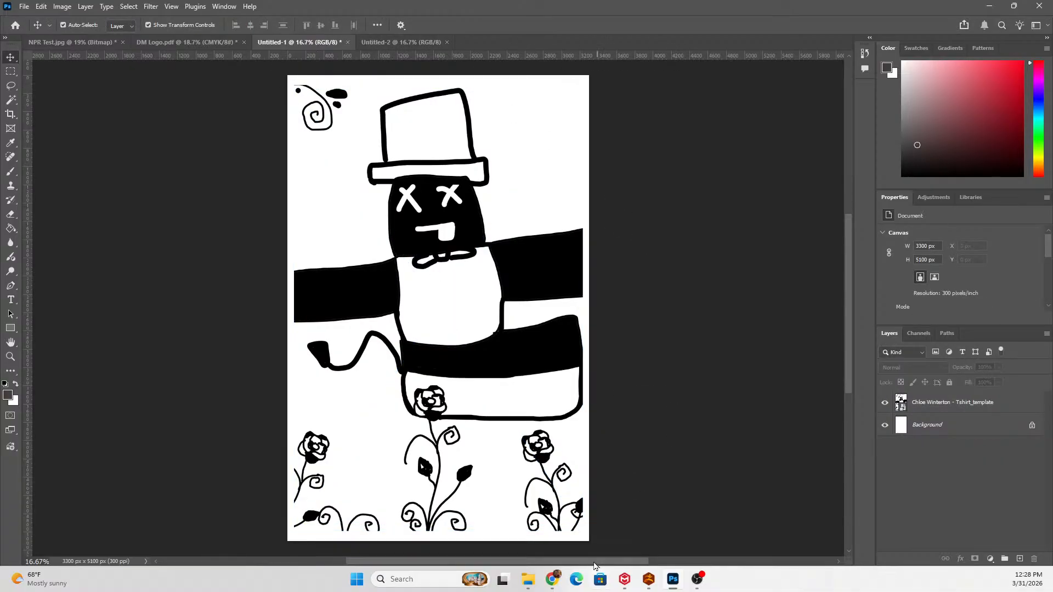
# Inspect the white margin around the artwork's lower corner and close the Untitled-1 document without saving.
pyautogui.scroll(16, 560, 516)
pyautogui.scroll(-3, 608, 483)
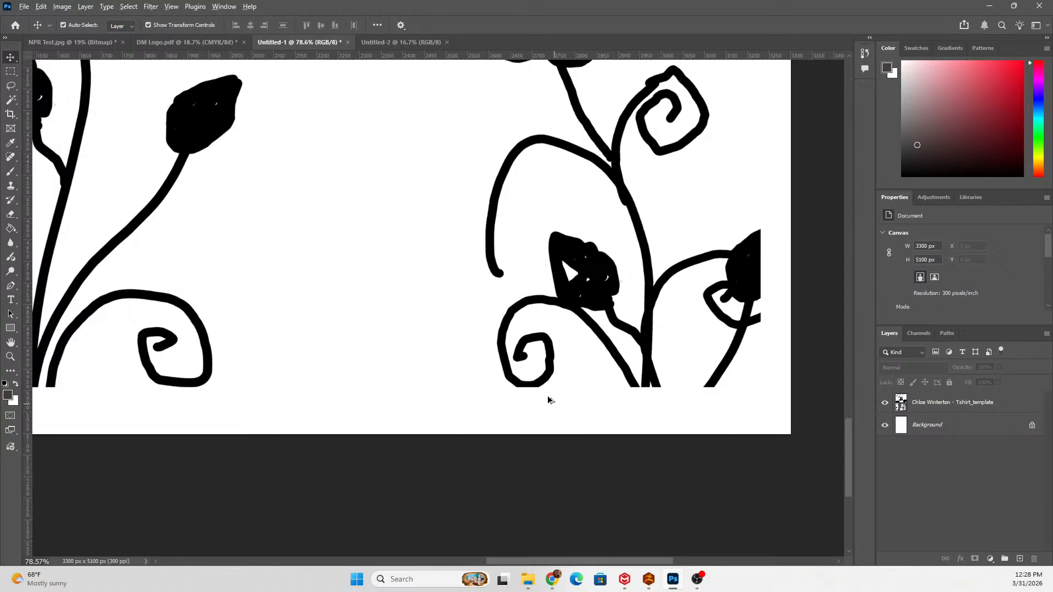
pyautogui.scroll(-3, 552, 404)
pyautogui.click(349, 43)
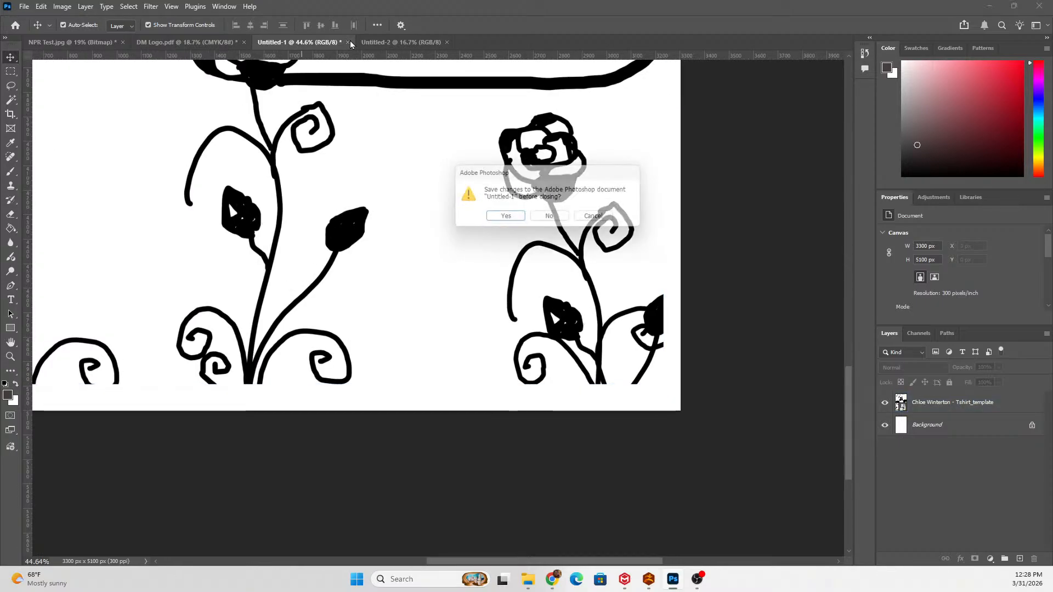
pyautogui.click(551, 219)
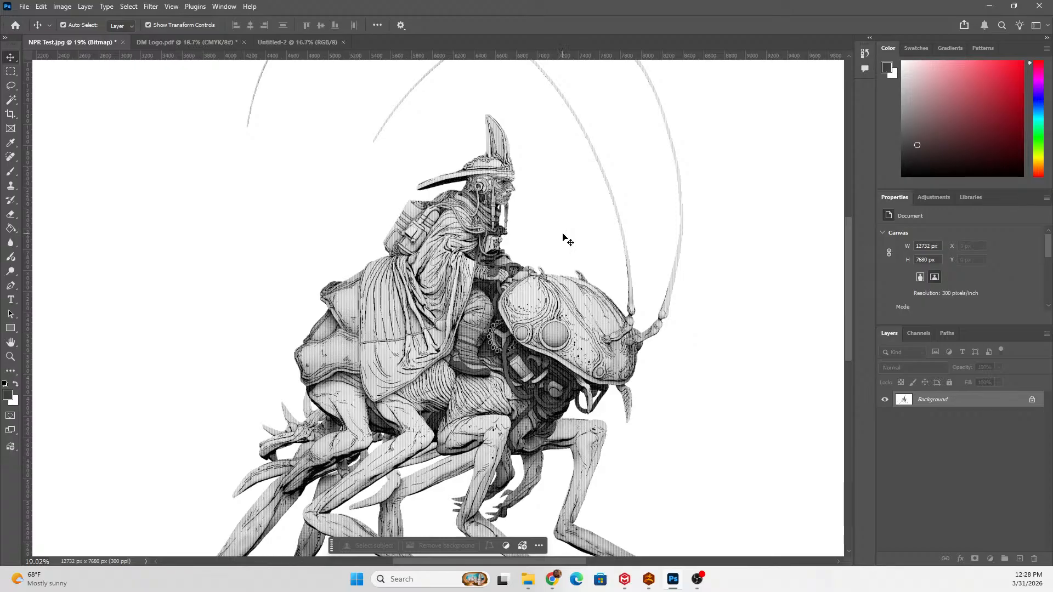
pyautogui.scroll(4, 563, 237)
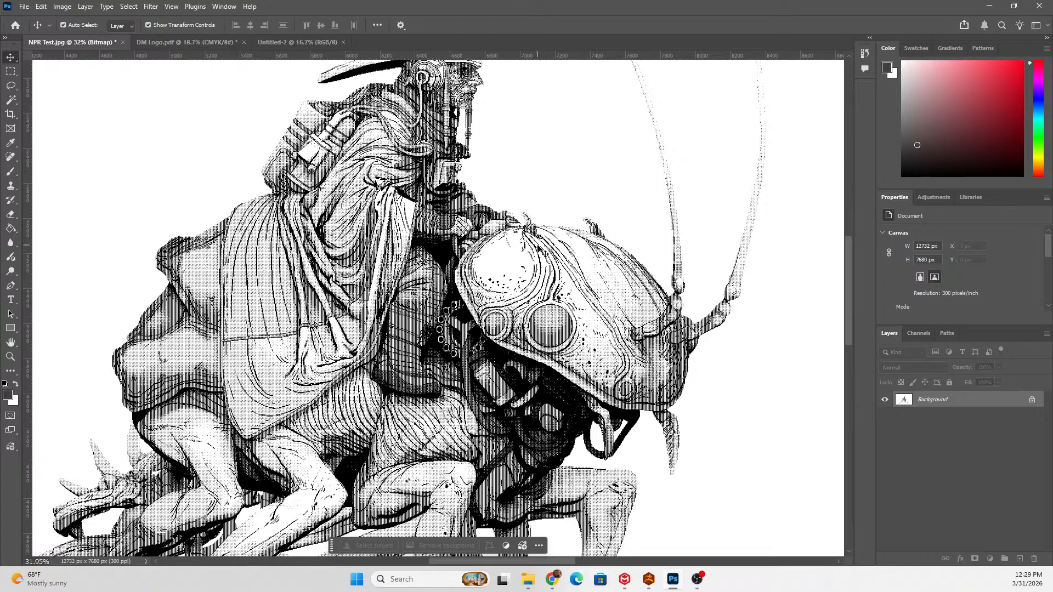
pyautogui.click(25, 7)
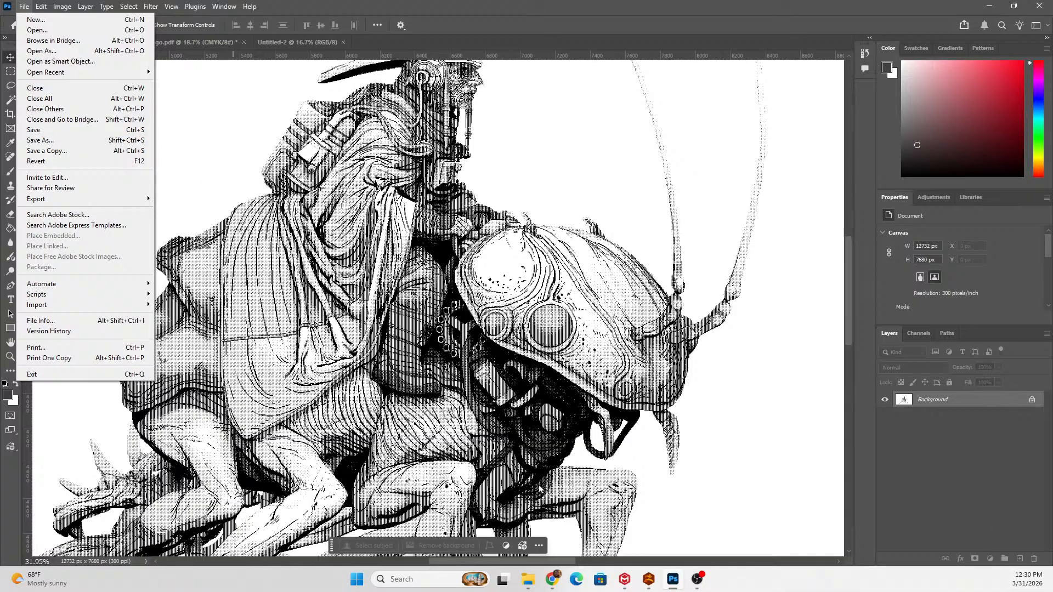
# Switch to Google Classroom in Chrome and open the Classwork page of the Digital Media 25-26 class.
pyautogui.click(550, 580)
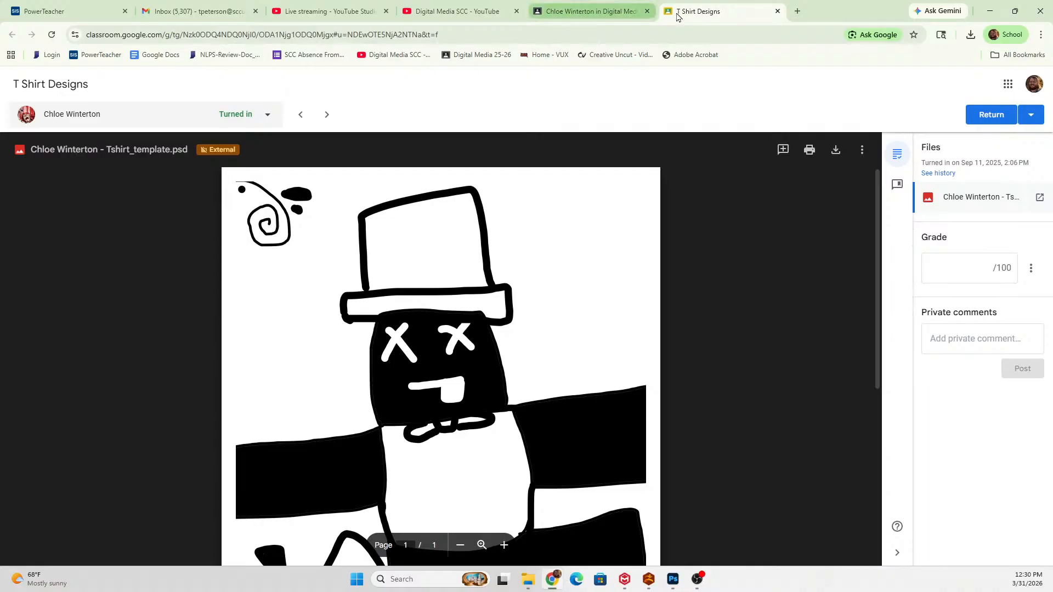
pyautogui.click(594, 20)
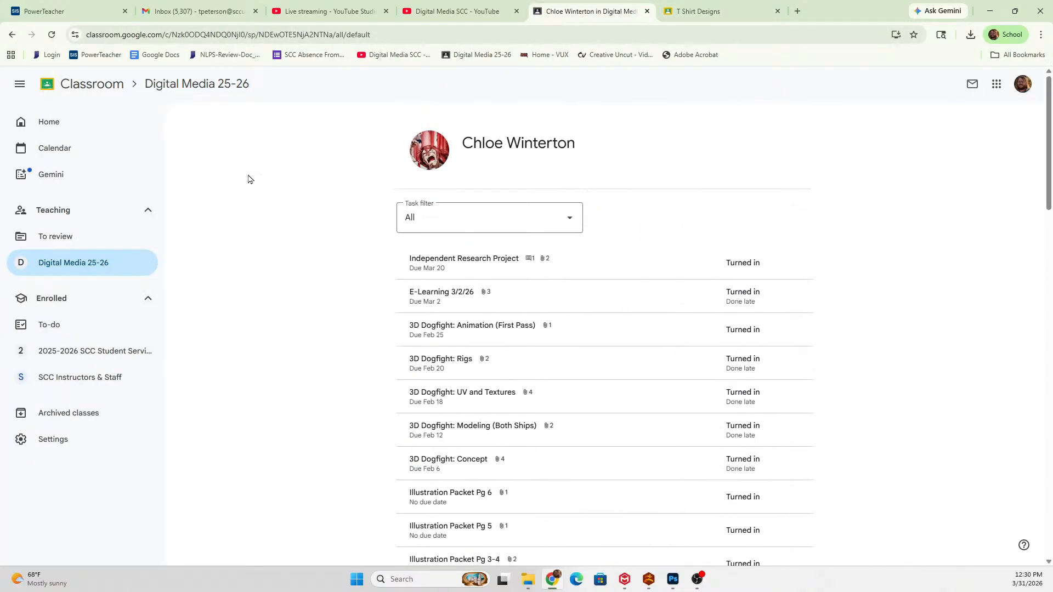
pyautogui.click(92, 84)
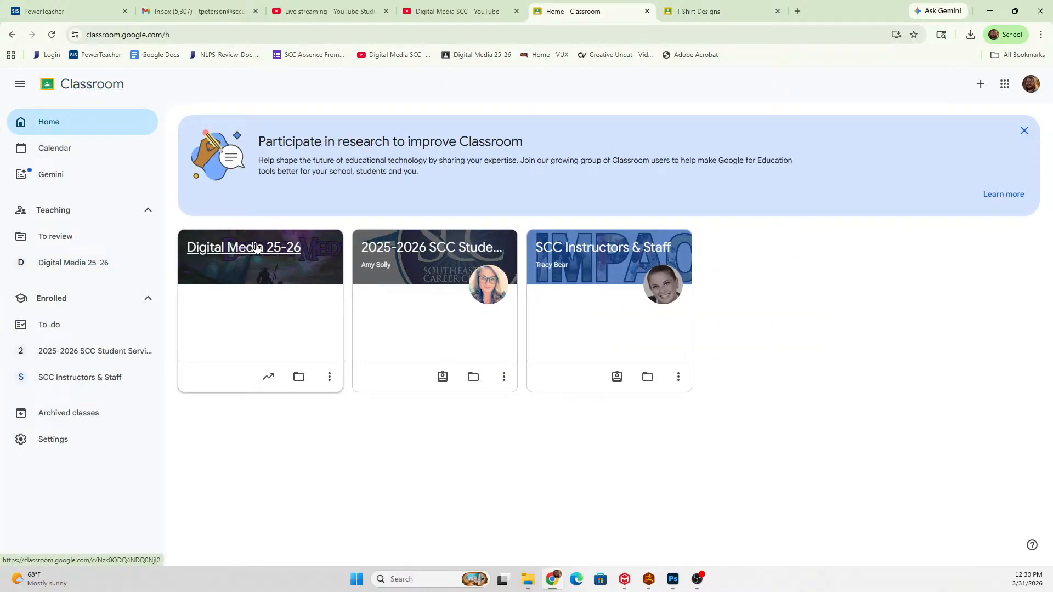
pyautogui.click(260, 260)
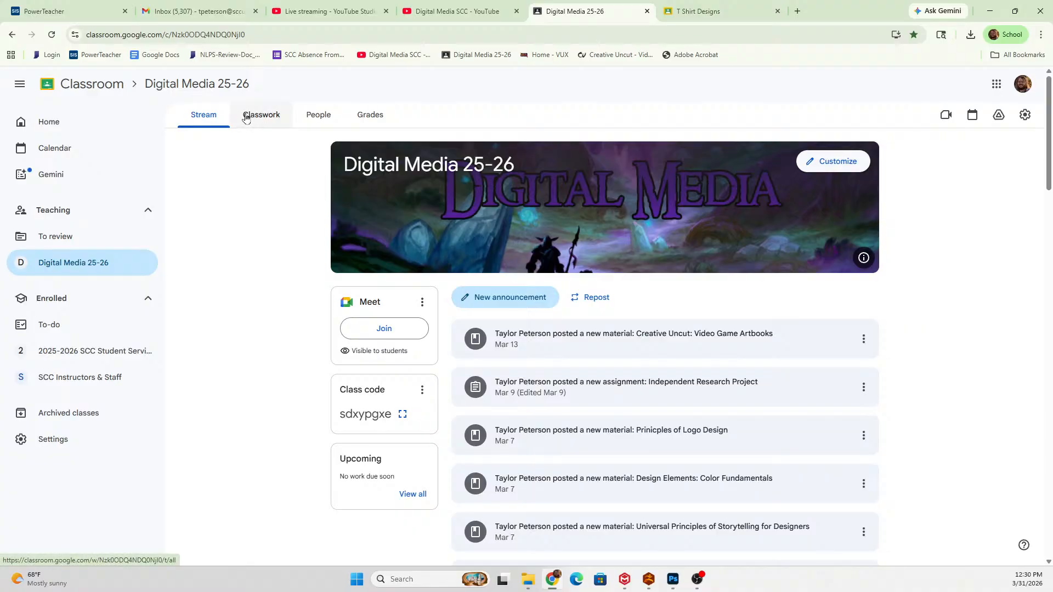
pyautogui.click(246, 118)
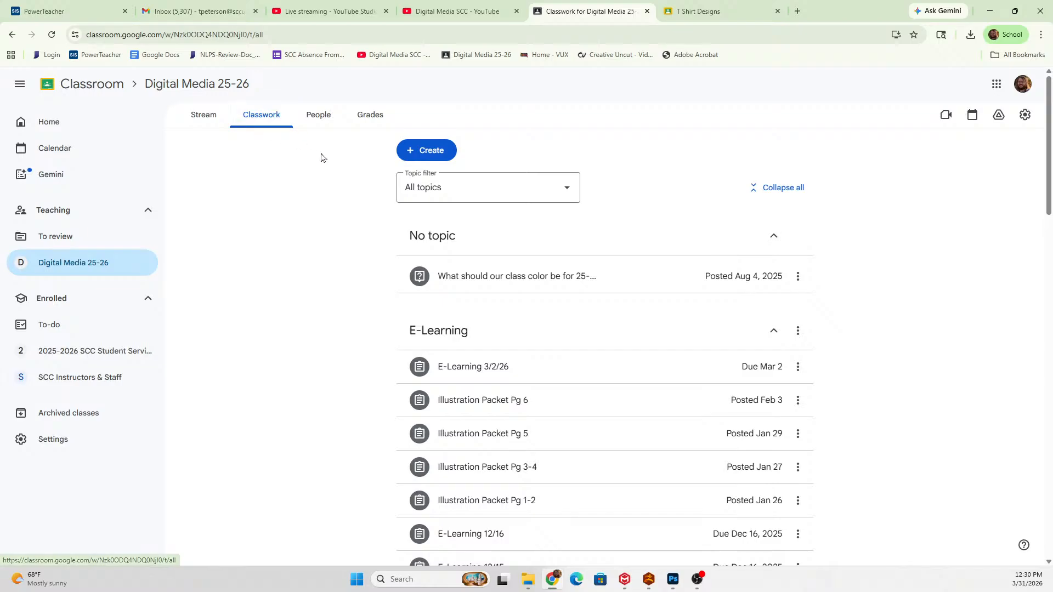
# Create a new assignment titled "Tshirt Bitmap" in the class.
pyautogui.click(436, 153)
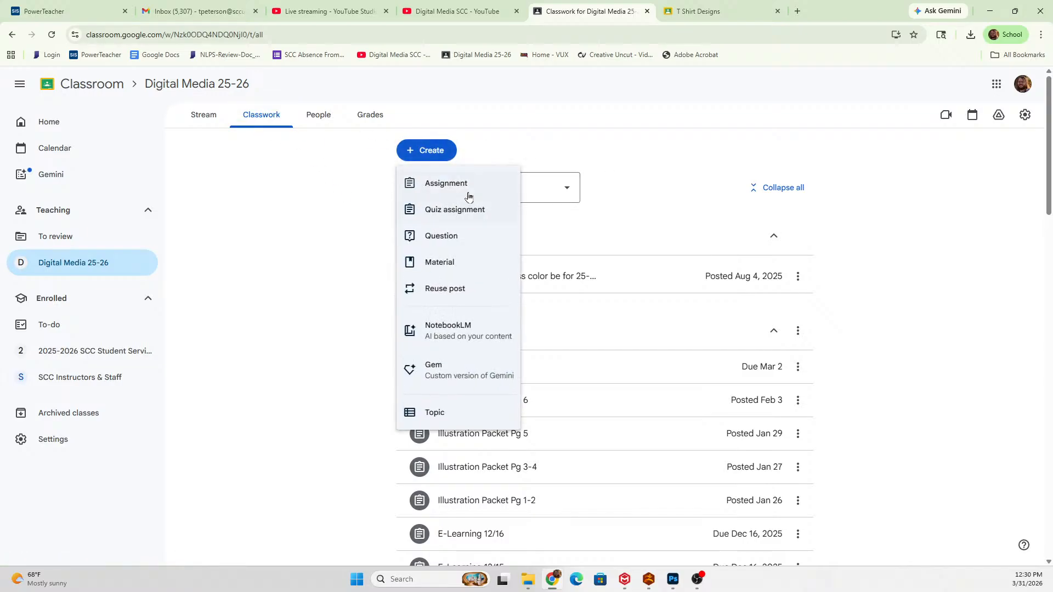
pyautogui.click(468, 189)
pyautogui.write('tSHIRT bl')
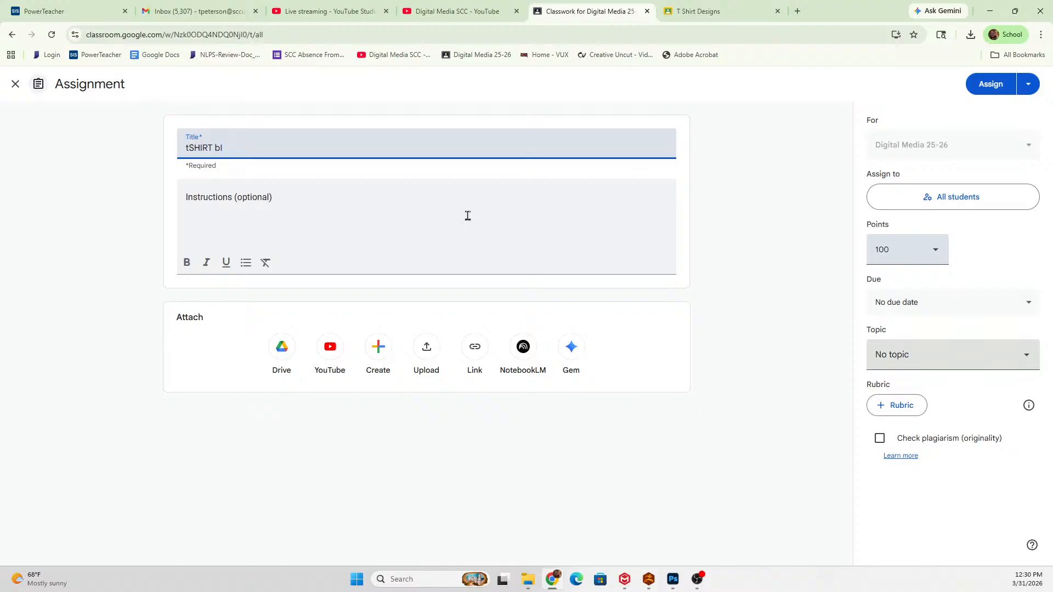
pyautogui.press('BackSpace')
pyautogui.press('BackSpace')
pyautogui.press('BackSpace')
pyautogui.press('BackSpace')
pyautogui.press('BackSpace')
pyautogui.press('BackSpace')
pyautogui.press('BackSpace')
pyautogui.press('BackSpace')
pyautogui.press('BackSpace')
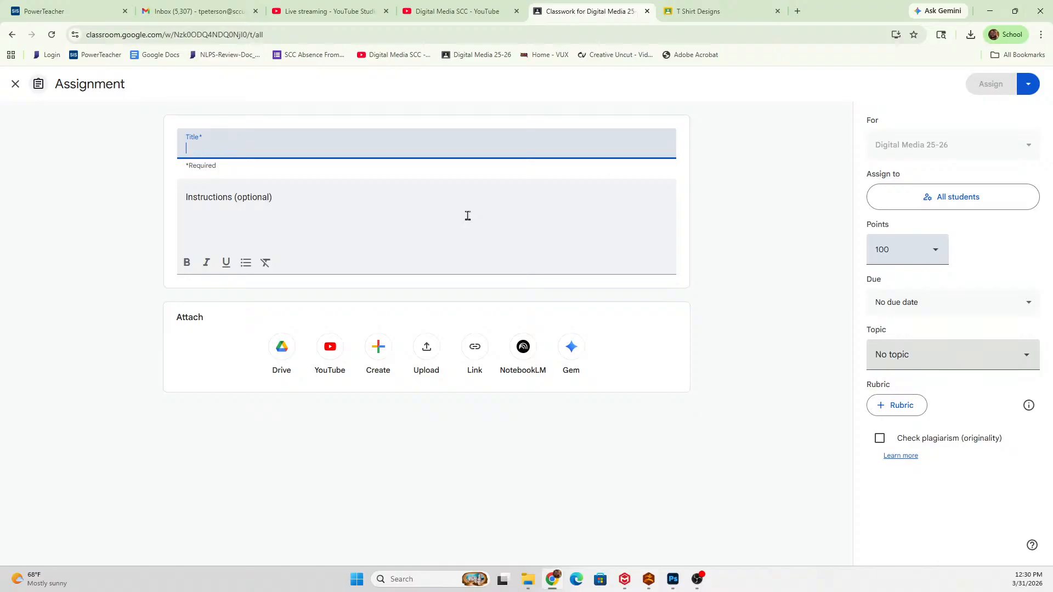
pyautogui.write('Tshirt ')
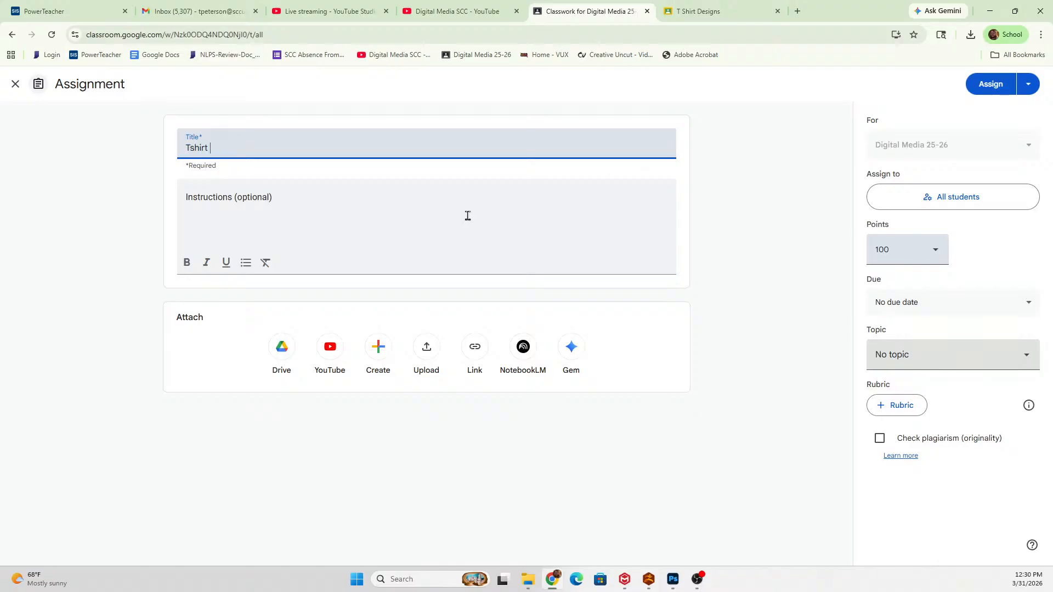
pyautogui.write('Bitmap')
# Set the assignment's due date to 05/02/2026 and assign it to the class.
pyautogui.click(914, 307)
pyautogui.click(982, 349)
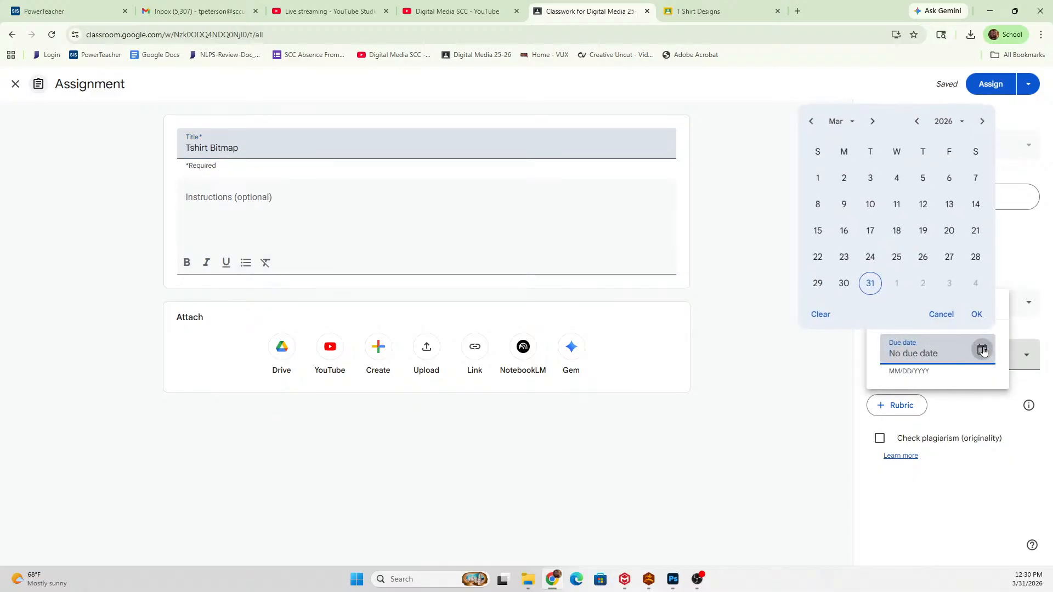
pyautogui.click(928, 289)
pyautogui.click(977, 314)
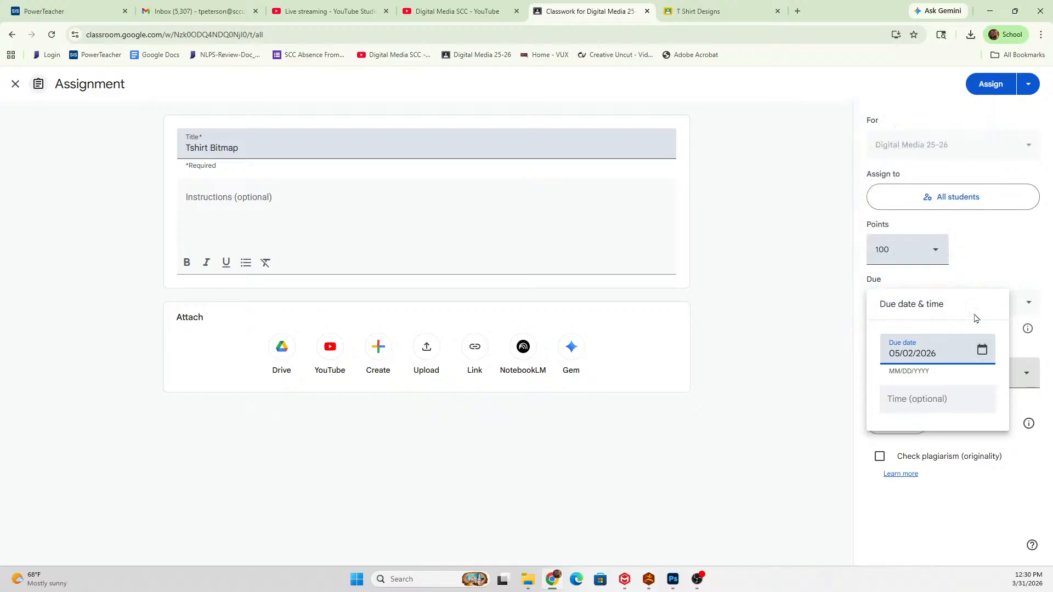
pyautogui.click(753, 305)
pyautogui.click(987, 89)
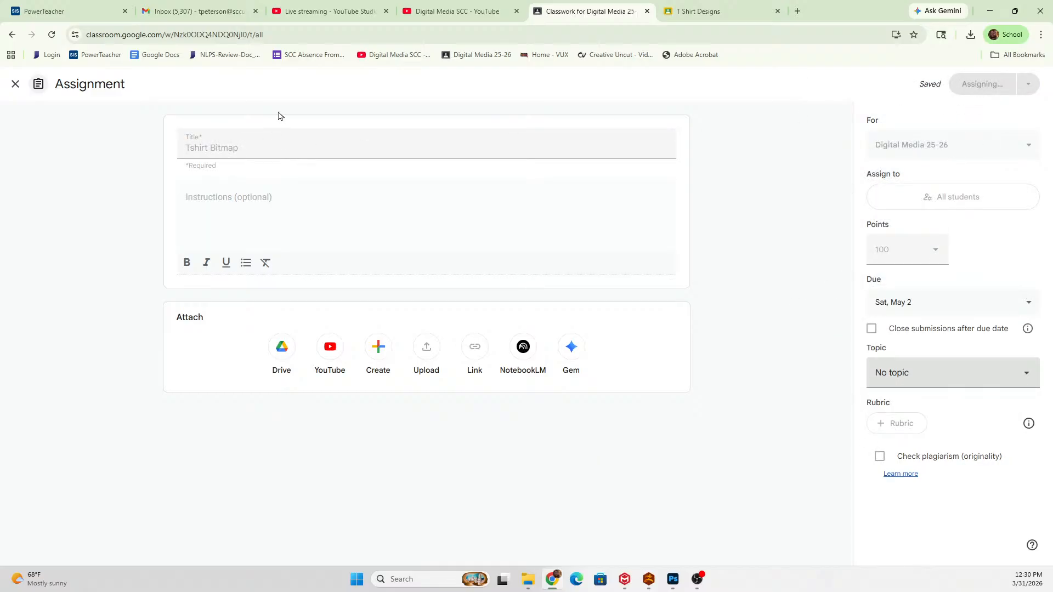